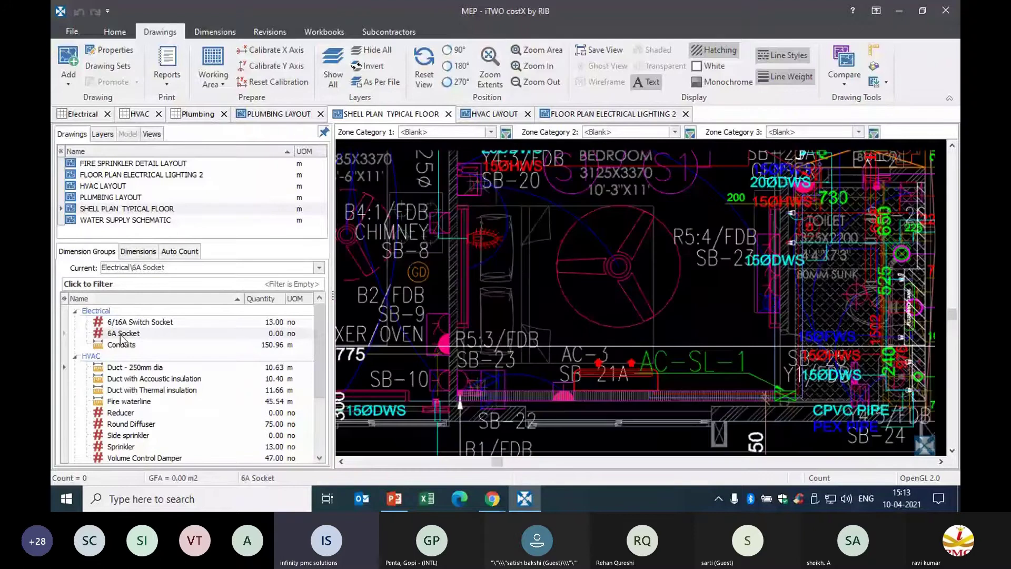
- Select the 6A Socket group and inspect its 88 counted sockets across the typical floor plan
{"action": "left_click", "coordinate": [122, 335]}
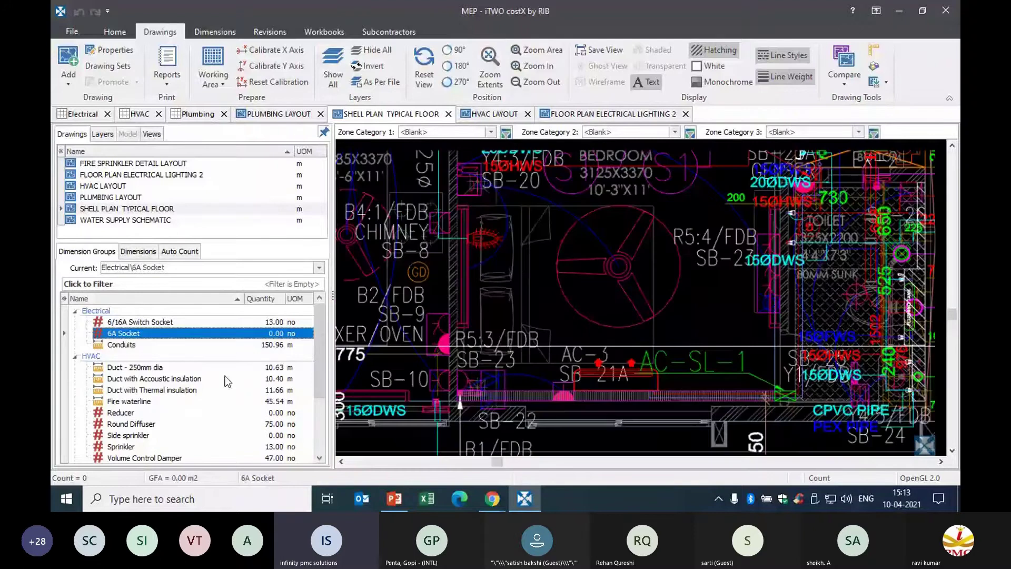
{"action": "left_click_drag", "start_coordinate": [447, 329], "coordinate": [433, 297]}
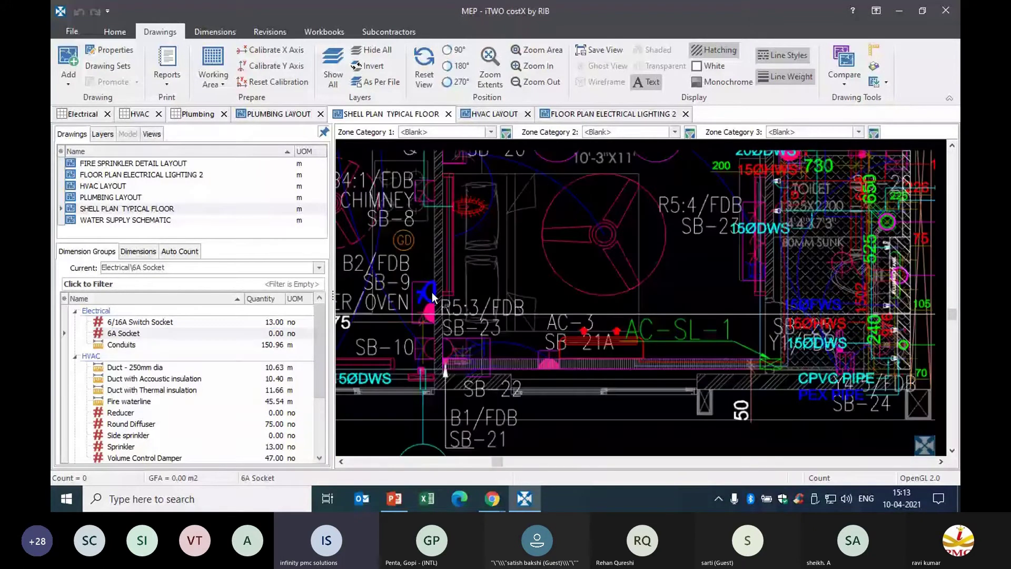
{"action": "scroll", "coordinate": [433, 298], "scroll_direction": "down", "scroll_amount": 2}
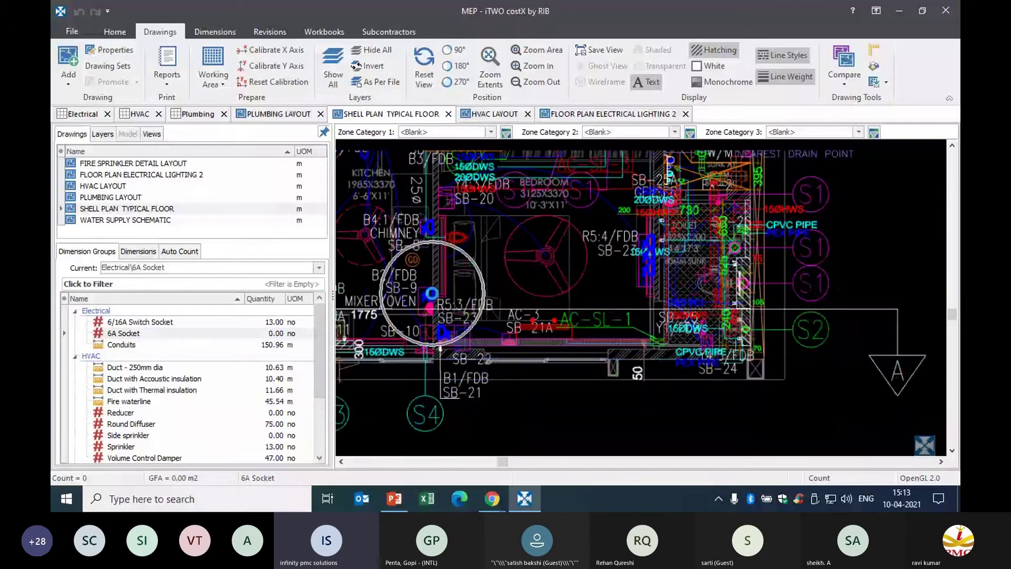
{"action": "mouse_move", "coordinate": [432, 292]}
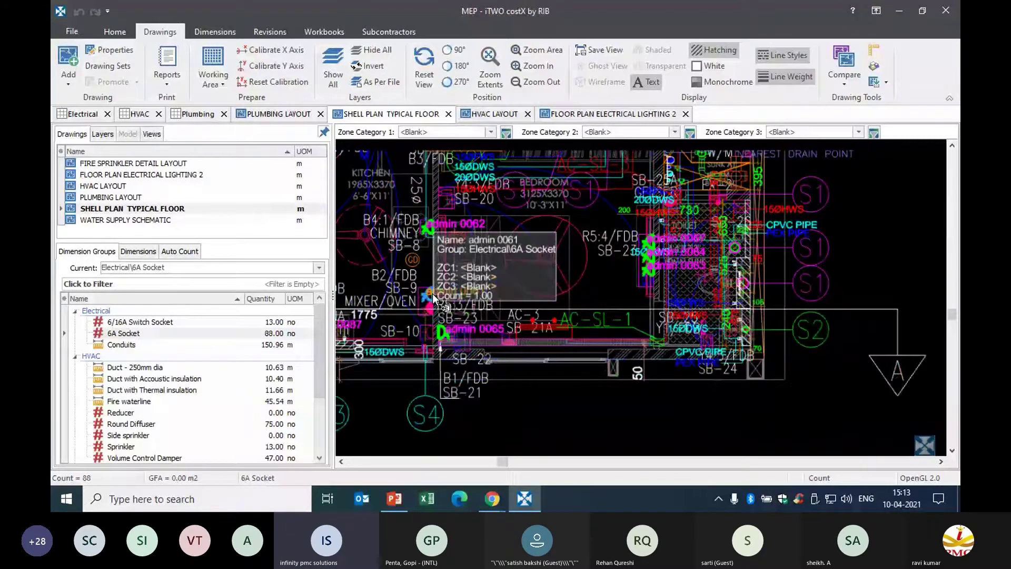
{"action": "left_click", "coordinate": [277, 334]}
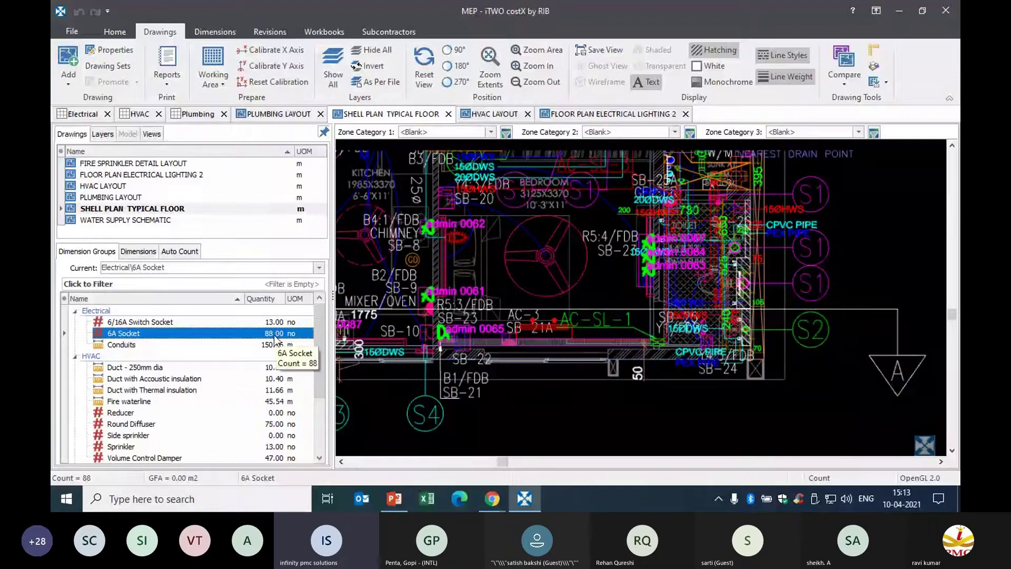
{"action": "scroll", "coordinate": [594, 336], "scroll_direction": "down", "scroll_amount": 3}
{"action": "scroll", "coordinate": [479, 314], "scroll_direction": "up", "scroll_amount": 5}
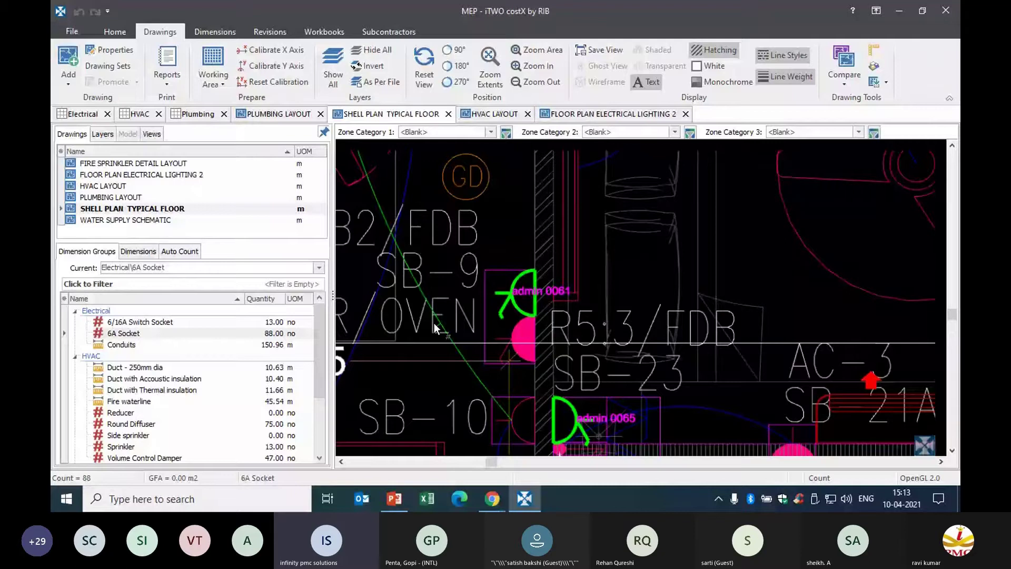
{"action": "left_click", "coordinate": [237, 334]}
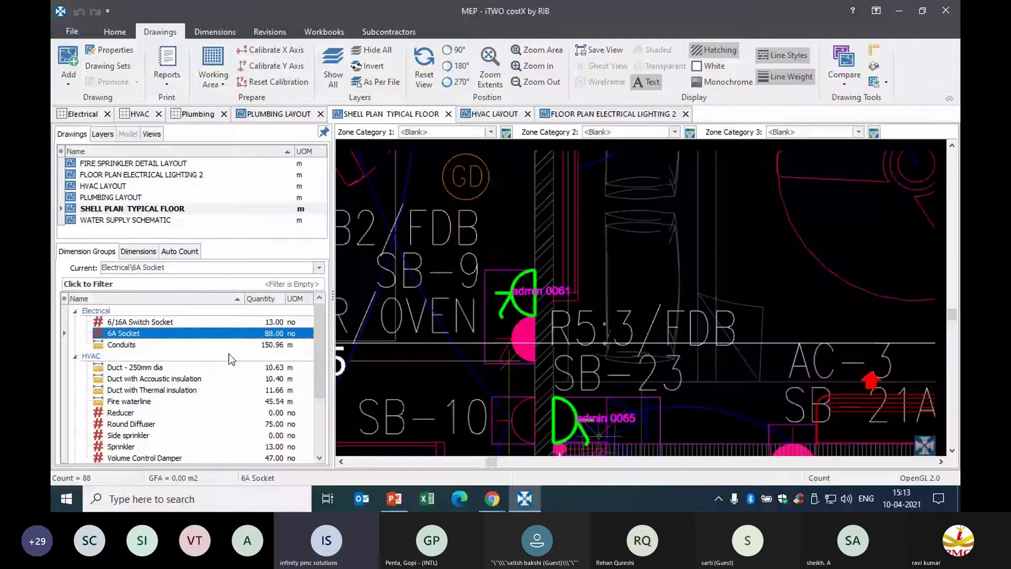
{"action": "left_click", "coordinate": [137, 436]}
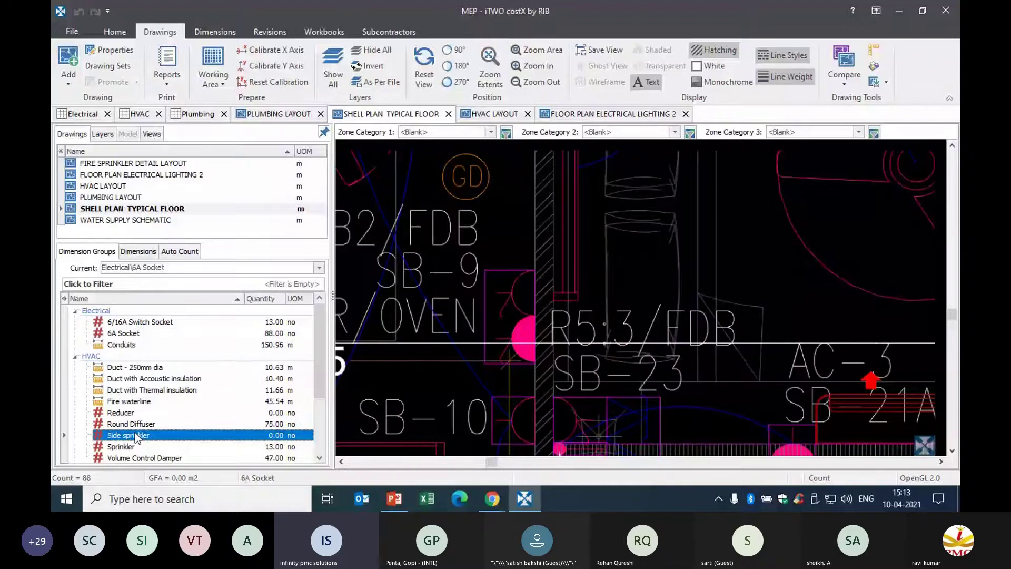
- Open the Fire Sprinkler Detail Layout in place of the Plumbing Layout tab
{"action": "double_click", "coordinate": [136, 437]}
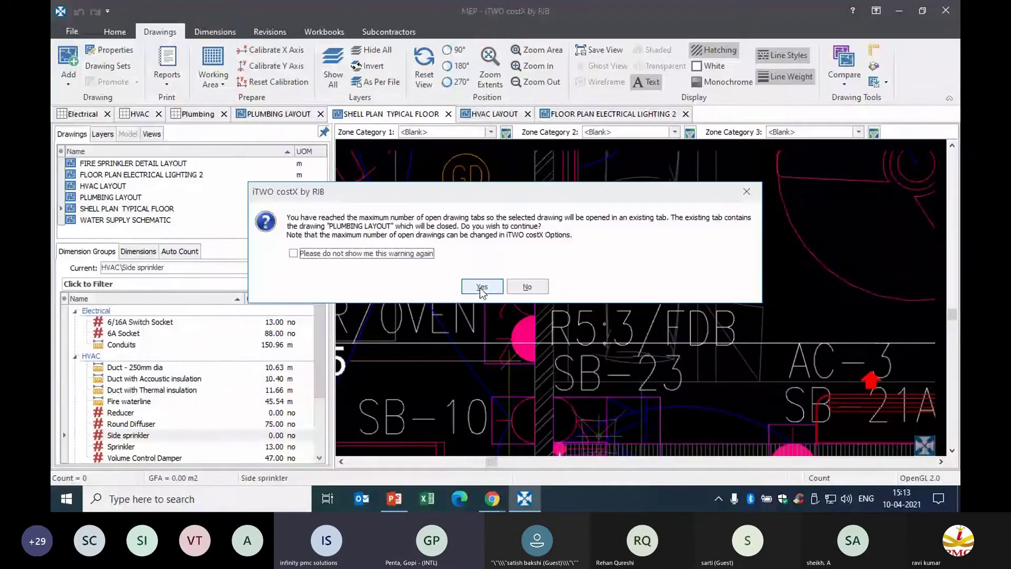
{"action": "left_click", "coordinate": [482, 287]}
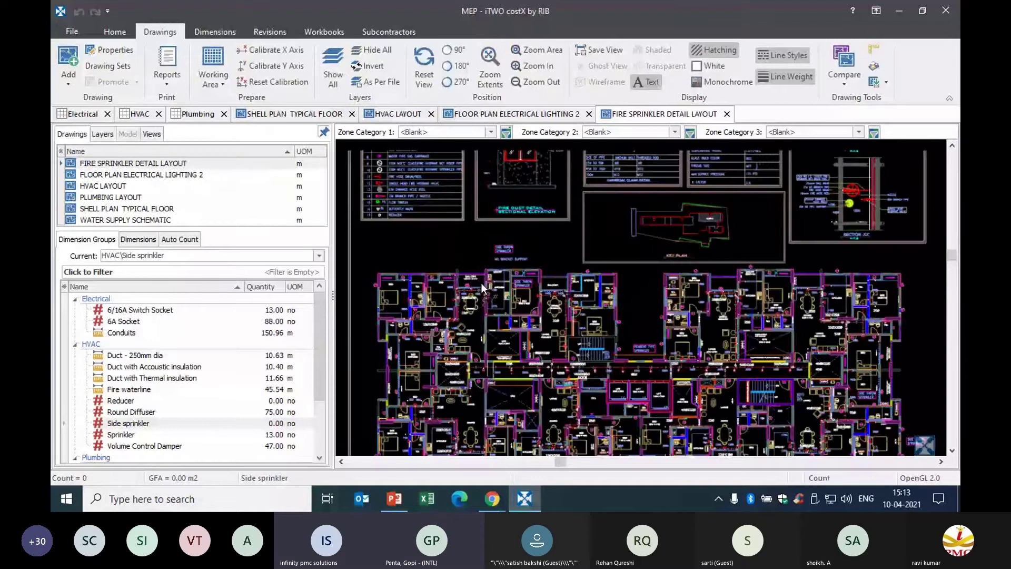
{"action": "scroll", "coordinate": [482, 283], "scroll_direction": "up", "scroll_amount": 5}
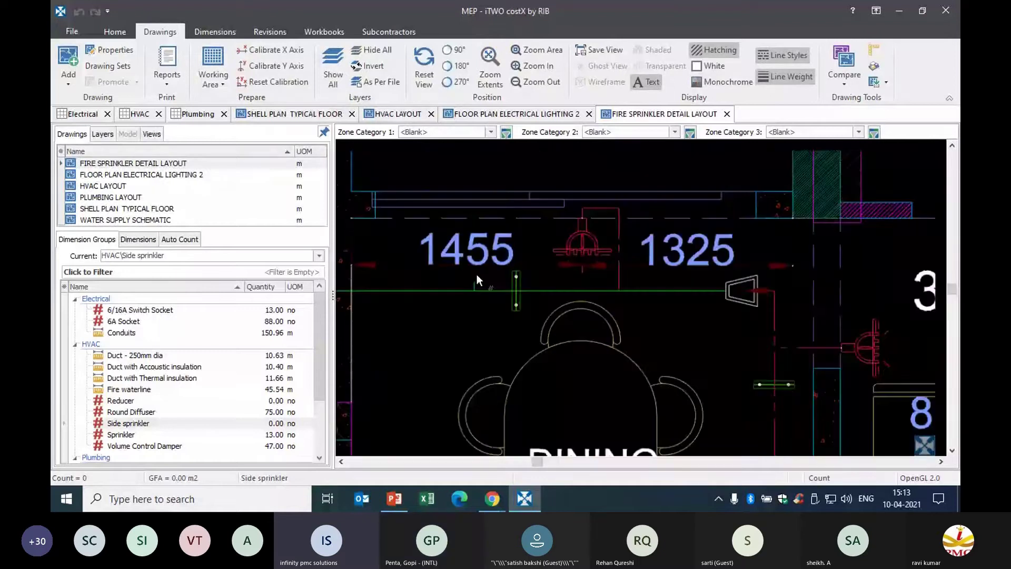
- Compare the Sprinkler and Side sprinkler group counts on the sprinkler layout
{"action": "left_click", "coordinate": [124, 434]}
{"action": "scroll", "coordinate": [542, 324], "scroll_direction": "down", "scroll_amount": 5}
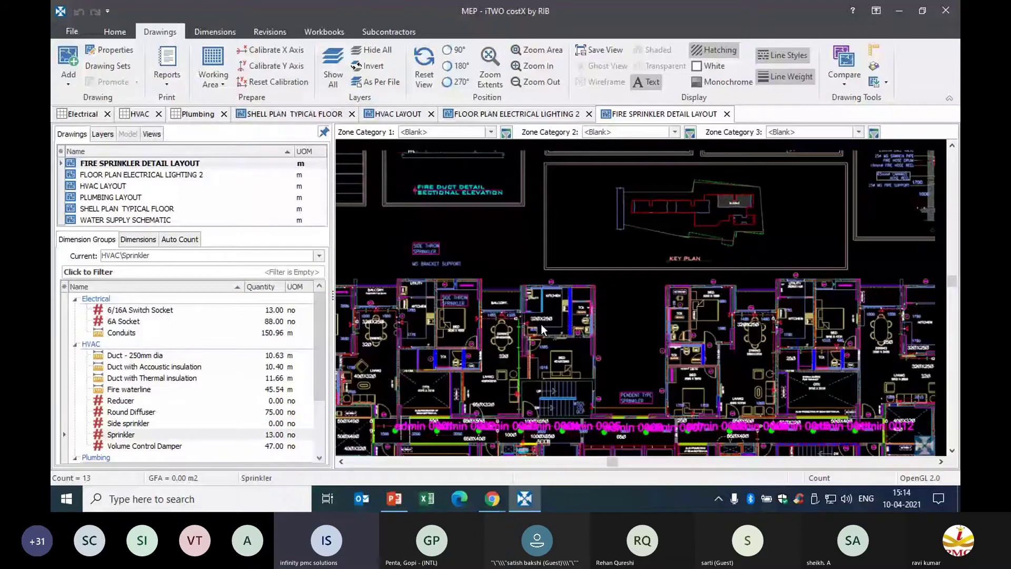
{"action": "scroll", "coordinate": [541, 324], "scroll_direction": "up", "scroll_amount": 5}
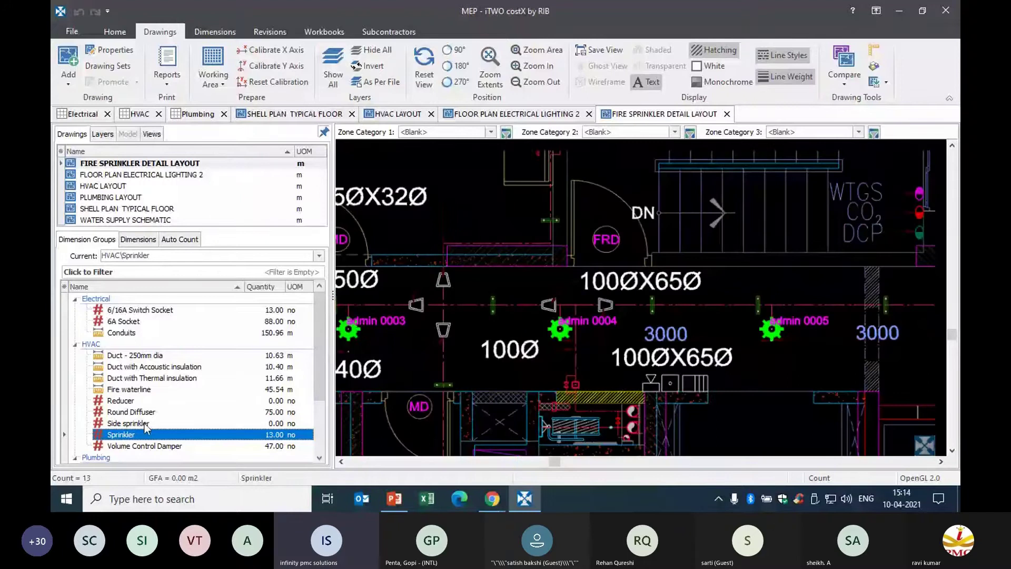
{"action": "left_click", "coordinate": [150, 422]}
{"action": "scroll", "coordinate": [585, 255], "scroll_direction": "down", "scroll_amount": 3}
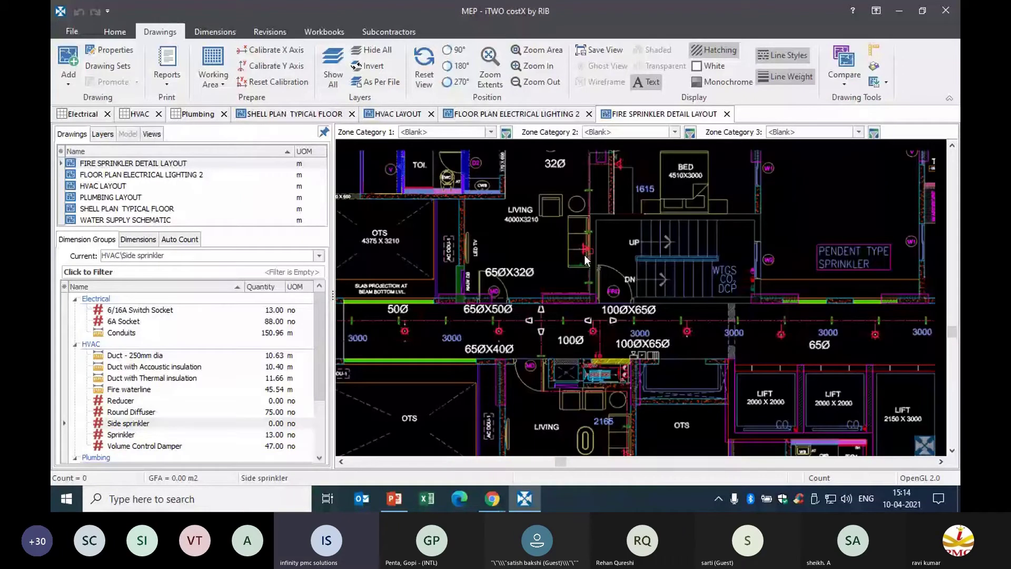
{"action": "scroll", "coordinate": [585, 255], "scroll_direction": "up", "scroll_amount": 5}
{"action": "scroll", "coordinate": [629, 191], "scroll_direction": "down", "scroll_amount": 2}
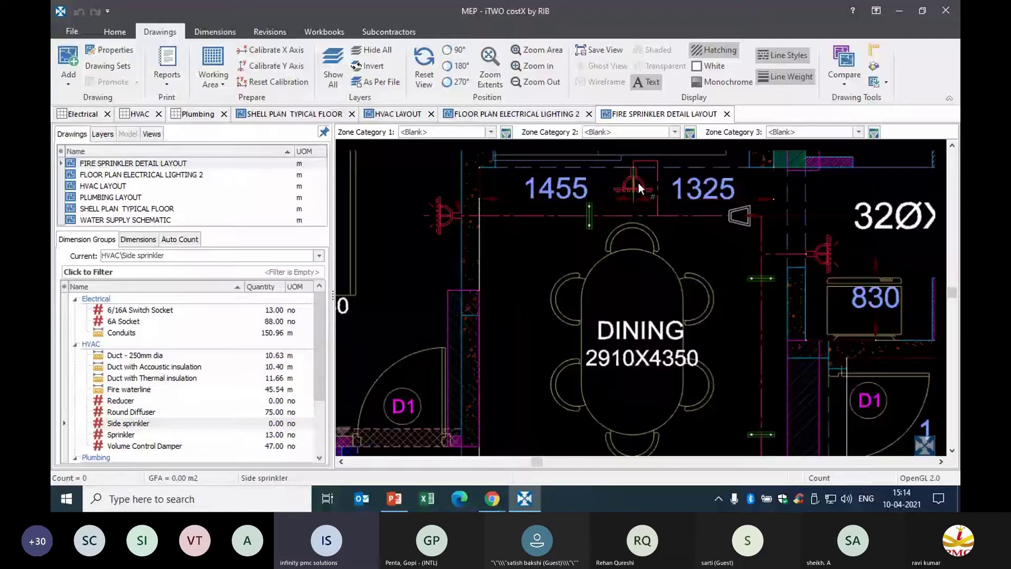
{"action": "scroll", "coordinate": [638, 182], "scroll_direction": "down", "scroll_amount": 3}
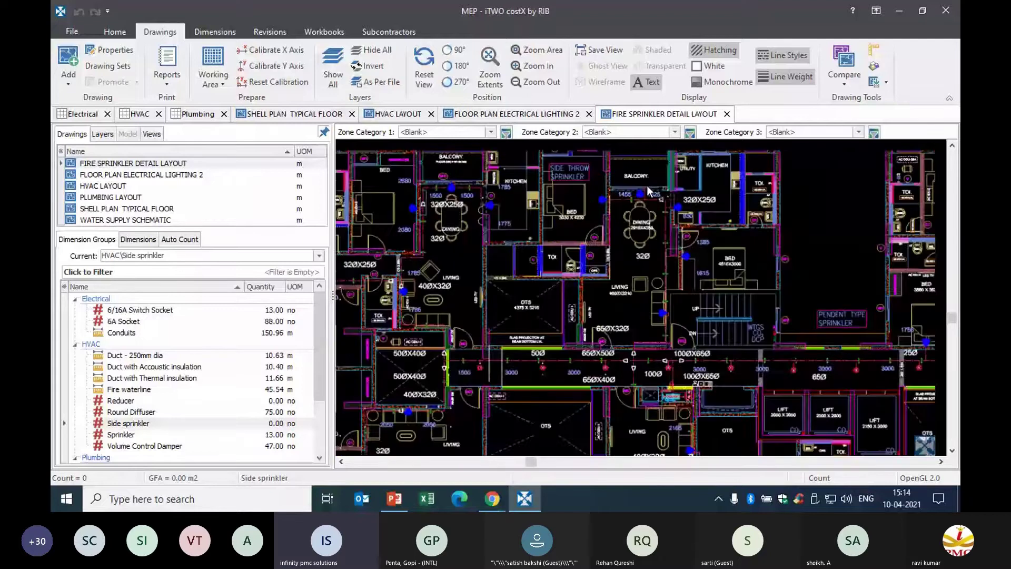
{"action": "scroll", "coordinate": [647, 185], "scroll_direction": "up", "scroll_amount": 2}
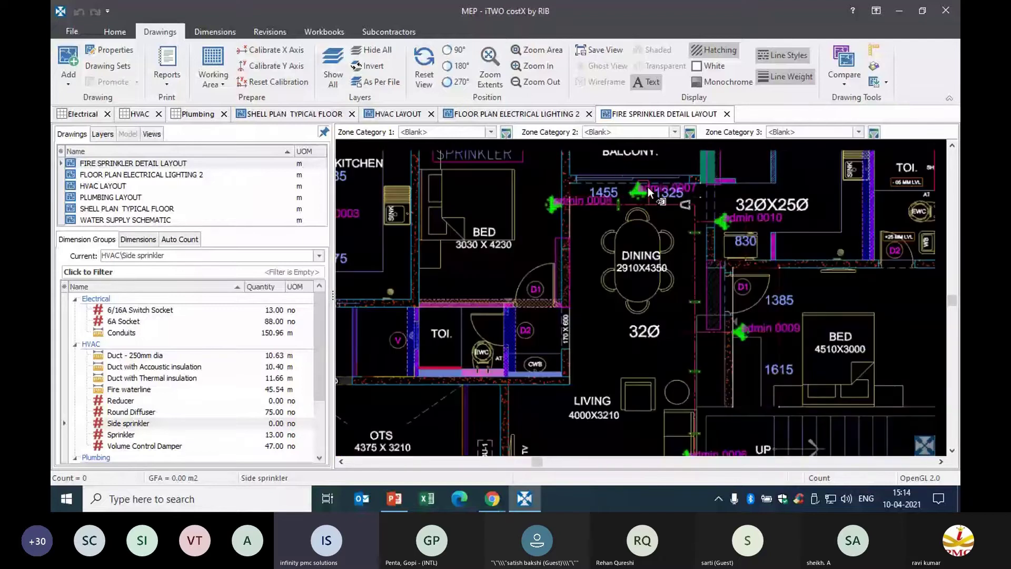
- Zoom in on the 44 Side sprinkler markers, bringing admin 0011 into view
{"action": "mouse_move", "coordinate": [648, 188]}
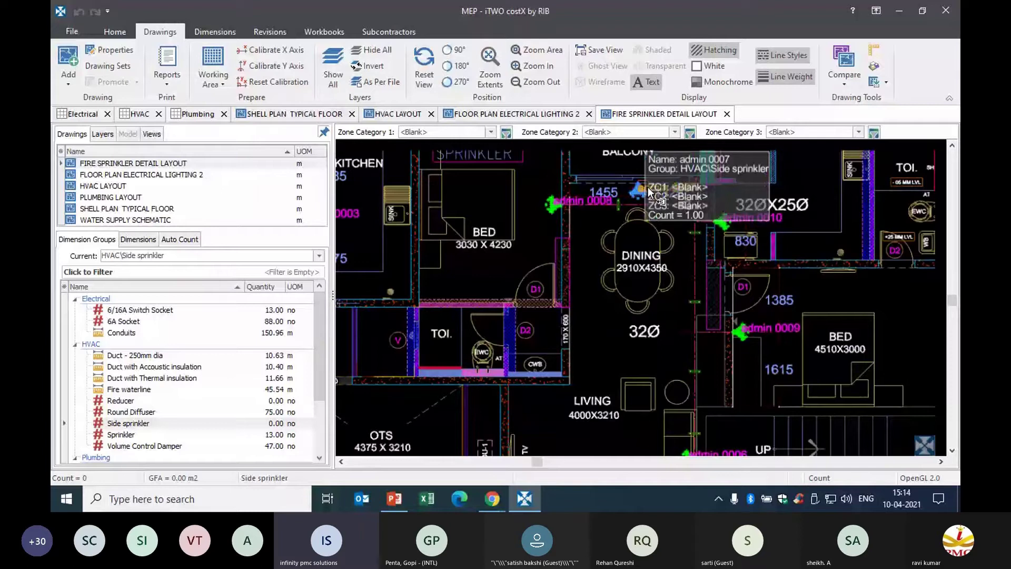
{"action": "left_click", "coordinate": [274, 425]}
{"action": "scroll", "coordinate": [764, 337], "scroll_direction": "down", "scroll_amount": 3}
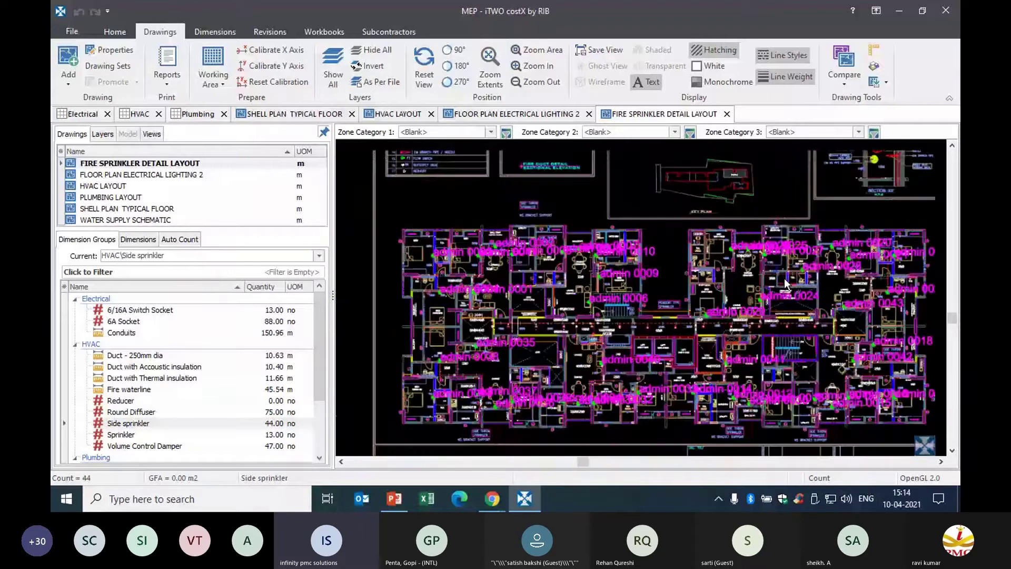
{"action": "left_click", "coordinate": [140, 423]}
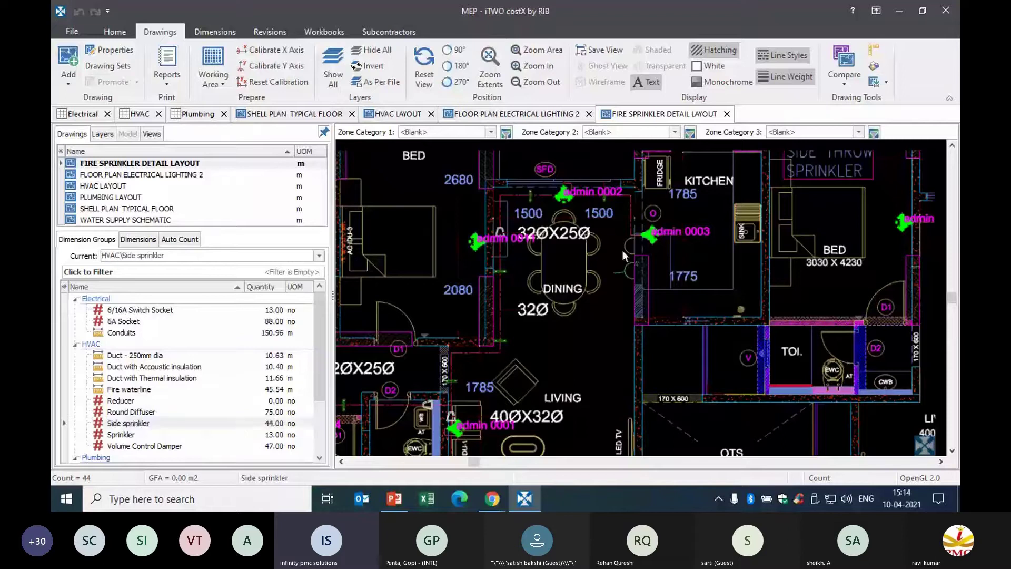
{"action": "scroll", "coordinate": [623, 251], "scroll_direction": "up", "scroll_amount": 3}
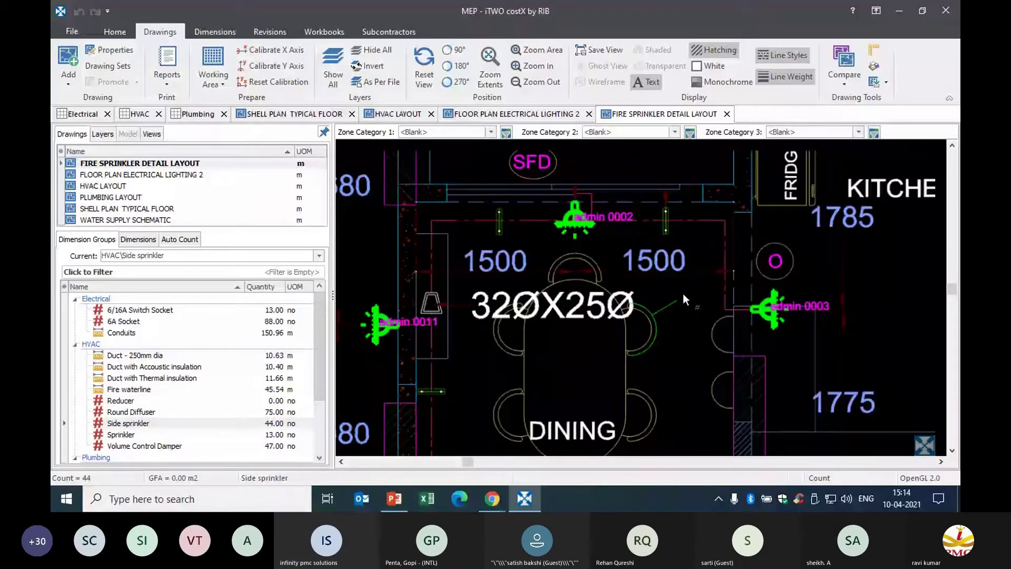
{"action": "scroll", "coordinate": [683, 295], "scroll_direction": "up", "scroll_amount": 2}
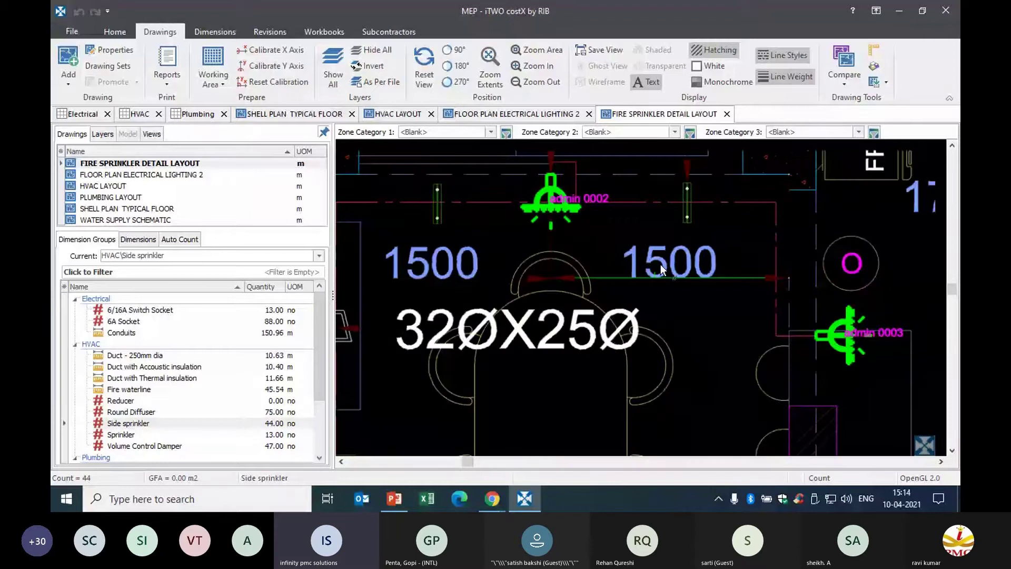
{"action": "left_click_drag", "start_coordinate": [662, 270], "coordinate": [881, 198]}
{"action": "scroll", "coordinate": [569, 250], "scroll_direction": "up", "scroll_amount": 2}
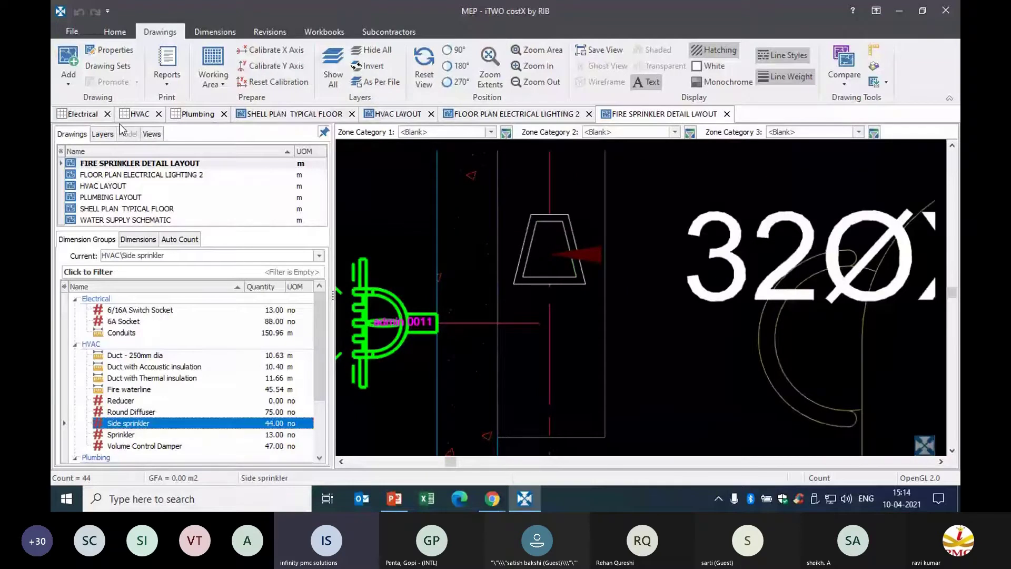
- Glance at the Layers list, then make HVAC Reducer the current dimension group
{"action": "left_click", "coordinate": [105, 134]}
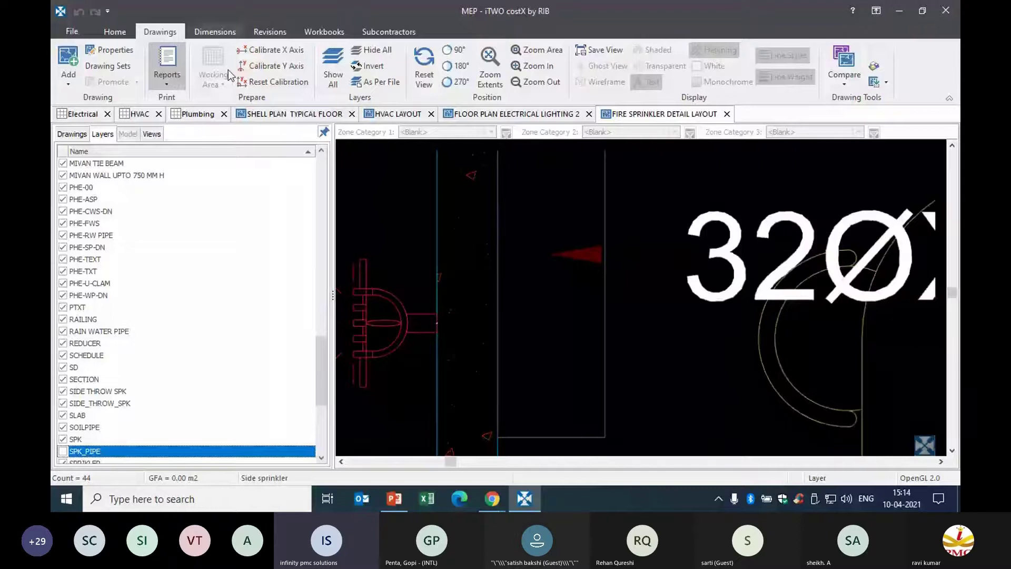
{"action": "left_click", "coordinate": [72, 134]}
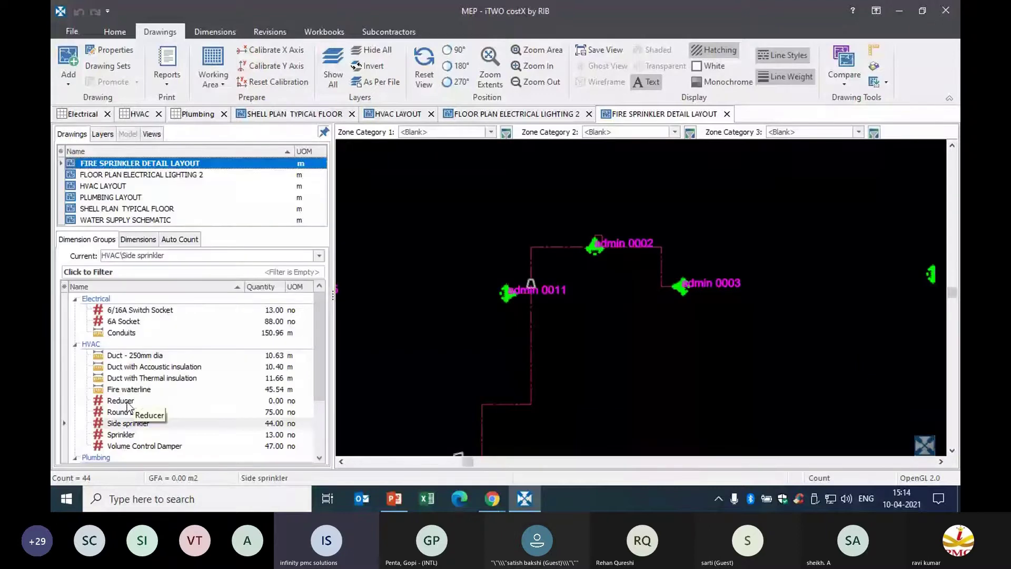
{"action": "left_click", "coordinate": [121, 400]}
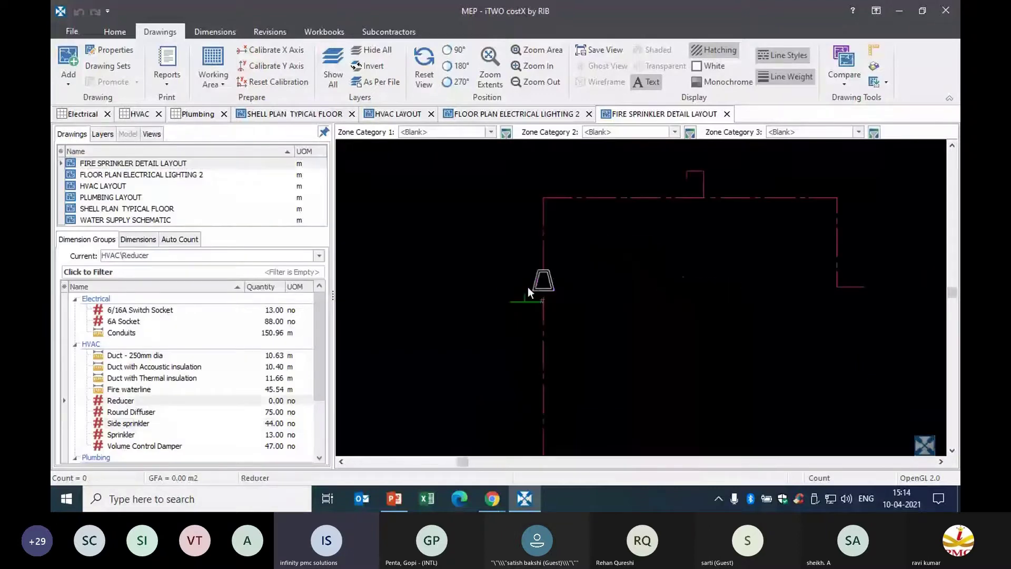
- Auto Count reducers by capturing the reducer symbol as the search image
{"action": "left_click", "coordinate": [171, 241]}
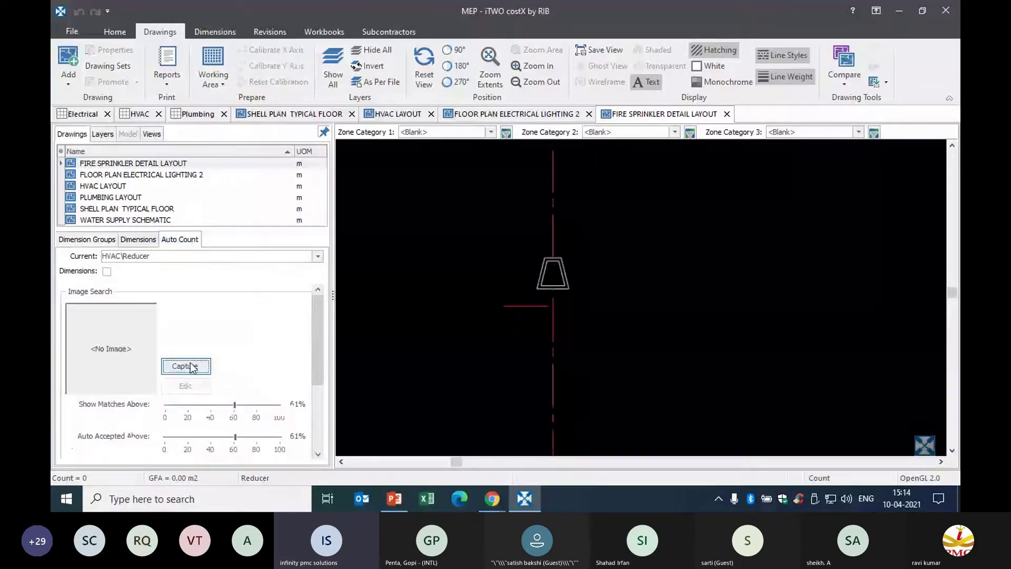
{"action": "left_click", "coordinate": [186, 367]}
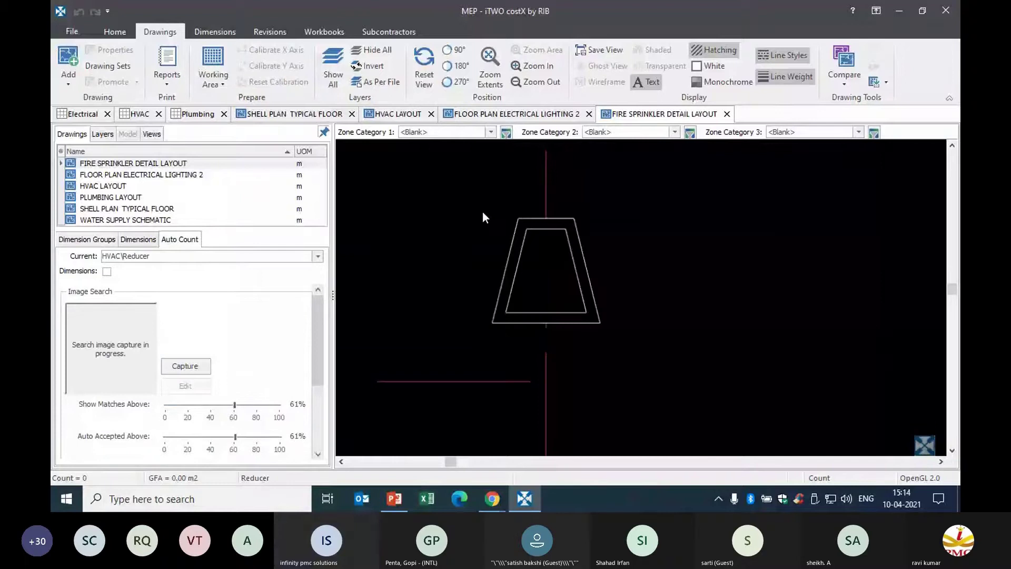
{"action": "left_click_drag", "start_coordinate": [482, 213], "coordinate": [621, 340]}
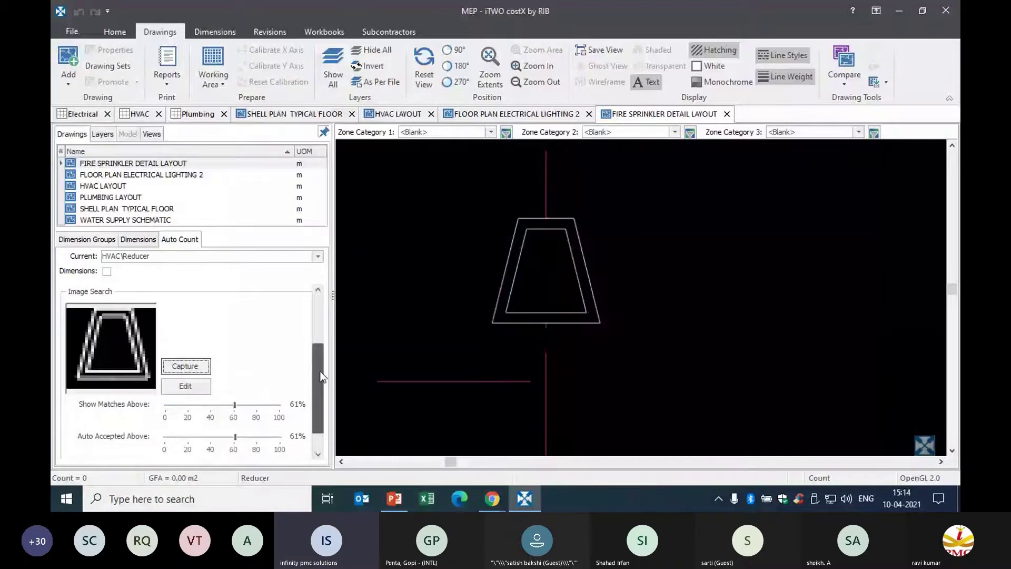
{"action": "scroll", "coordinate": [322, 377], "scroll_direction": "down", "scroll_amount": 3}
{"action": "left_click", "coordinate": [260, 374]}
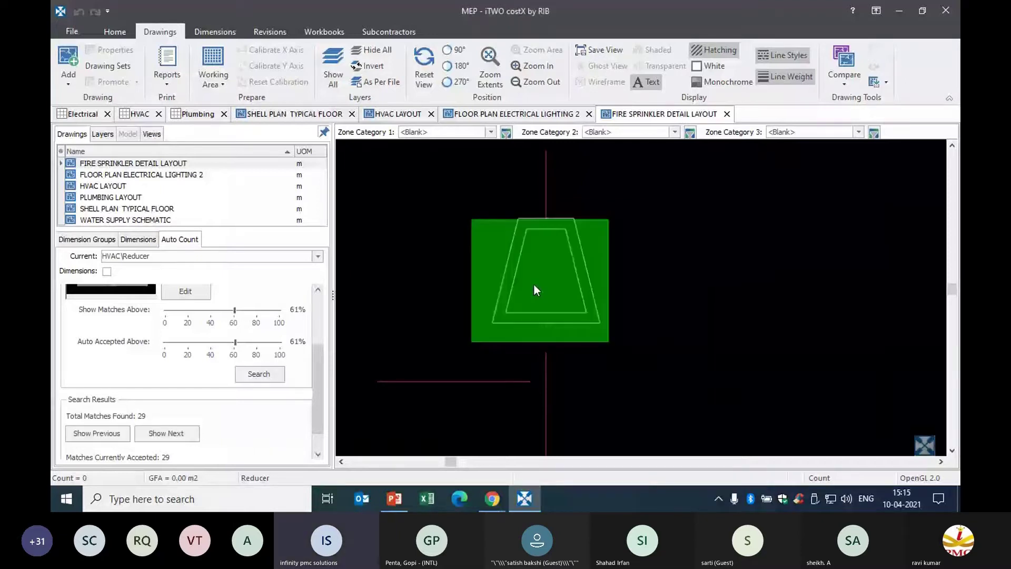
- Save the 29 accepted reducer matches as Reducer counts
{"action": "scroll", "coordinate": [762, 320], "scroll_direction": "down", "scroll_amount": 5}
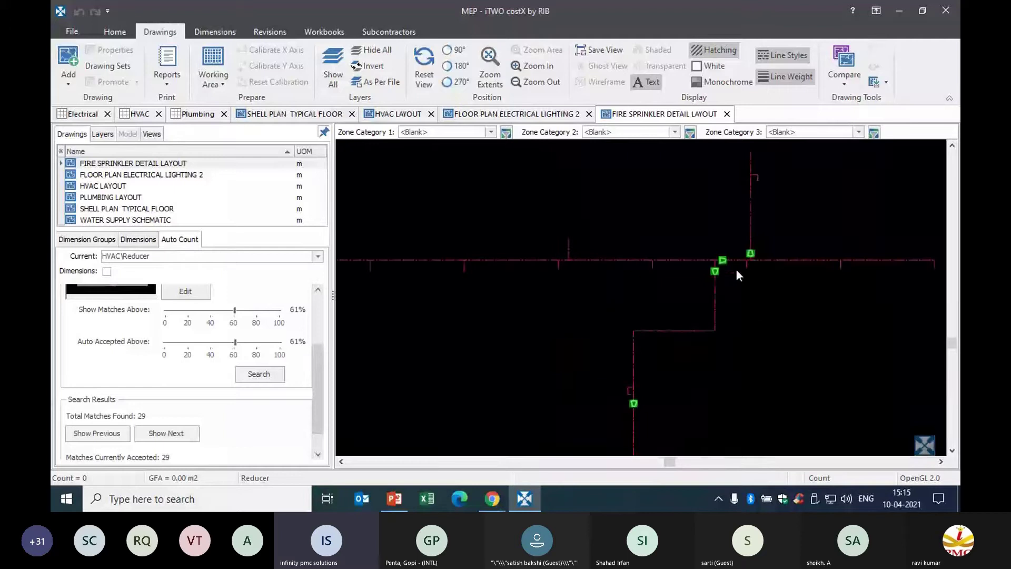
{"action": "scroll", "coordinate": [737, 270], "scroll_direction": "up", "scroll_amount": 3}
{"action": "scroll", "coordinate": [707, 263], "scroll_direction": "up", "scroll_amount": 2}
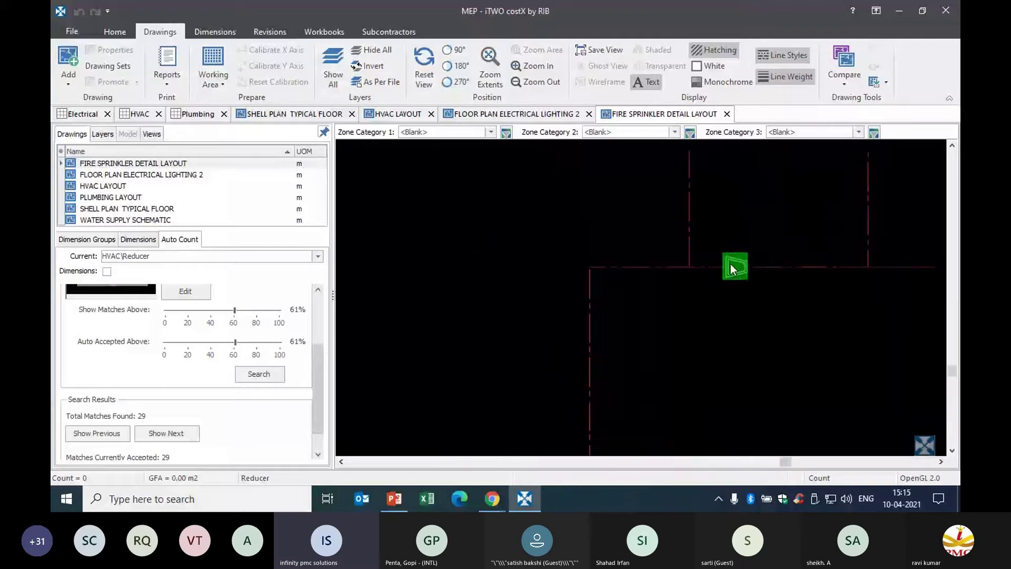
{"action": "scroll", "coordinate": [734, 265], "scroll_direction": "down", "scroll_amount": 3}
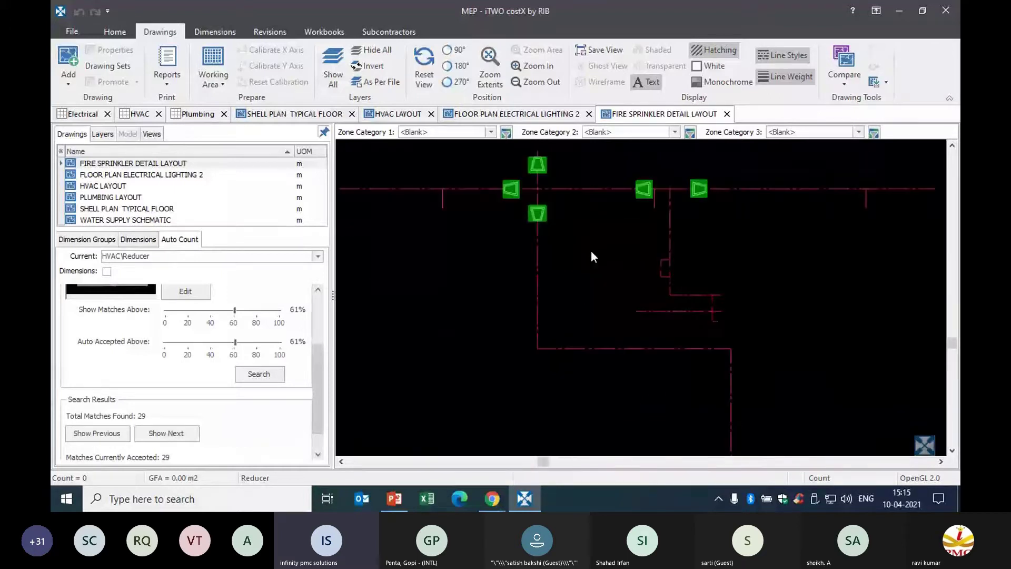
{"action": "scroll", "coordinate": [313, 403], "scroll_direction": "down", "scroll_amount": 1}
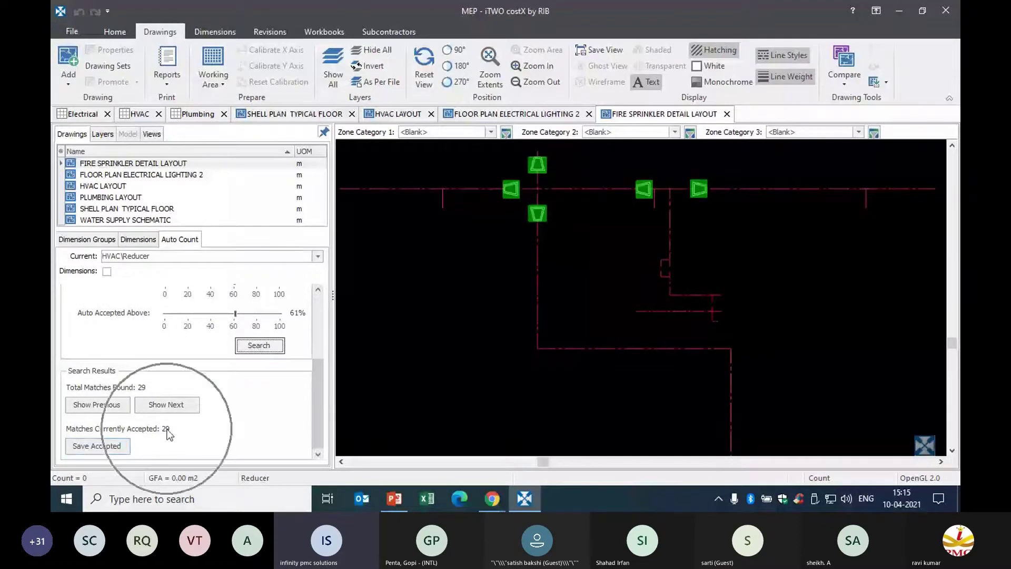
{"action": "left_click", "coordinate": [99, 449]}
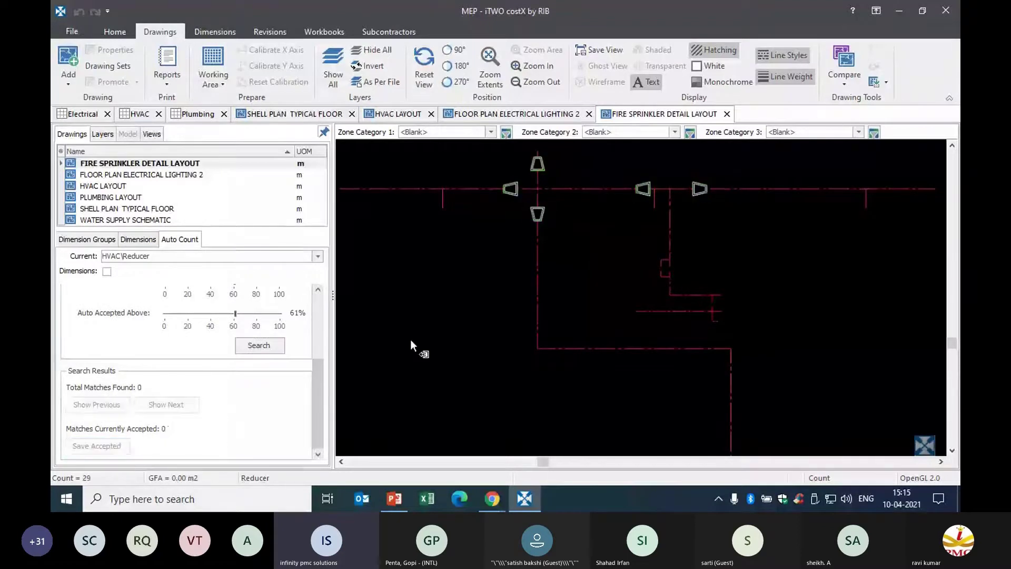
{"action": "left_click", "coordinate": [97, 240]}
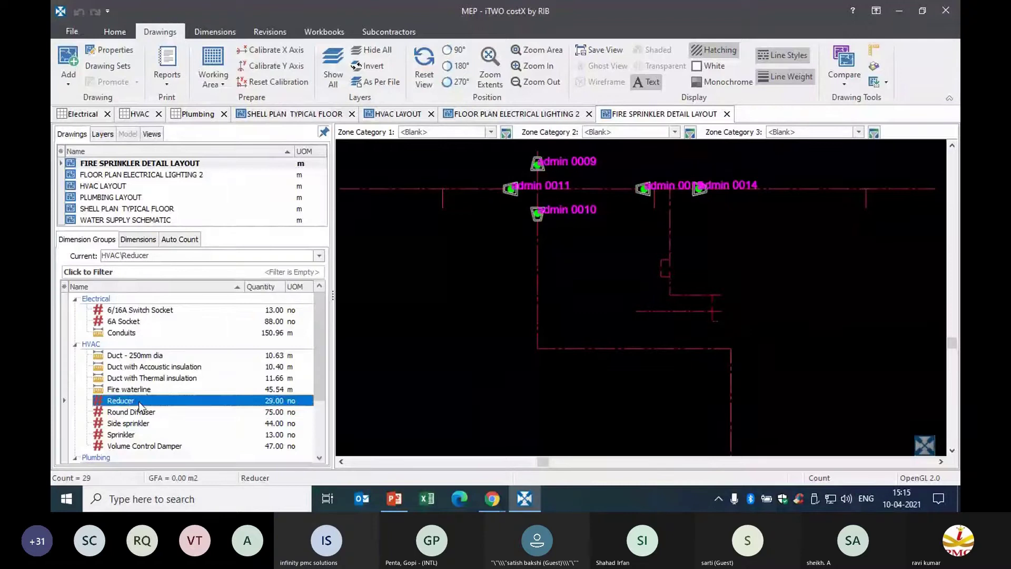
- Select Volume Control Damper and open the HVAC LAYOUT drawing showing its 47 counts
{"action": "scroll", "coordinate": [606, 268], "scroll_direction": "down", "scroll_amount": 3}
{"action": "scroll", "coordinate": [608, 276], "scroll_direction": "up", "scroll_amount": 2}
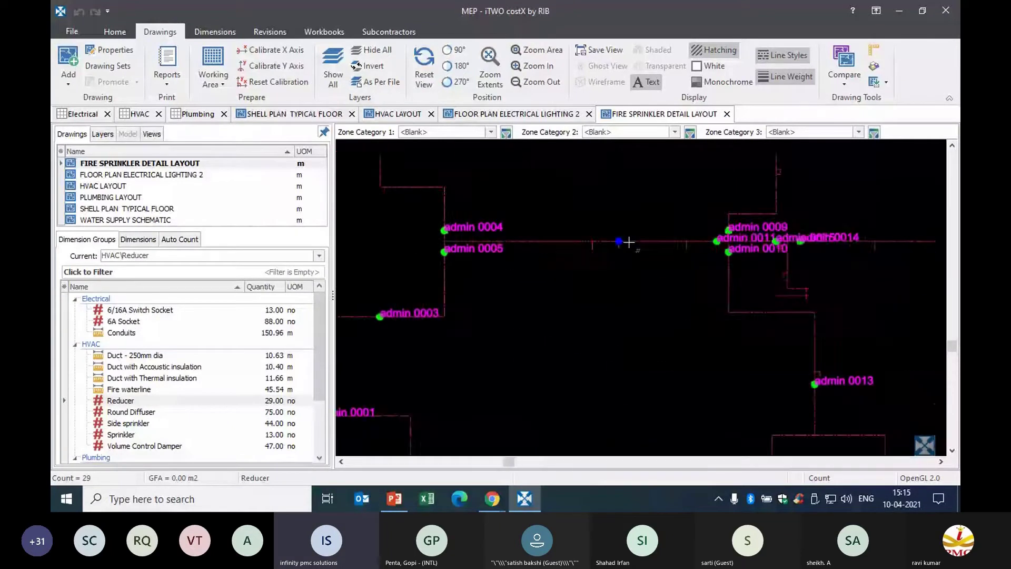
{"action": "scroll", "coordinate": [700, 282], "scroll_direction": "down", "scroll_amount": 2}
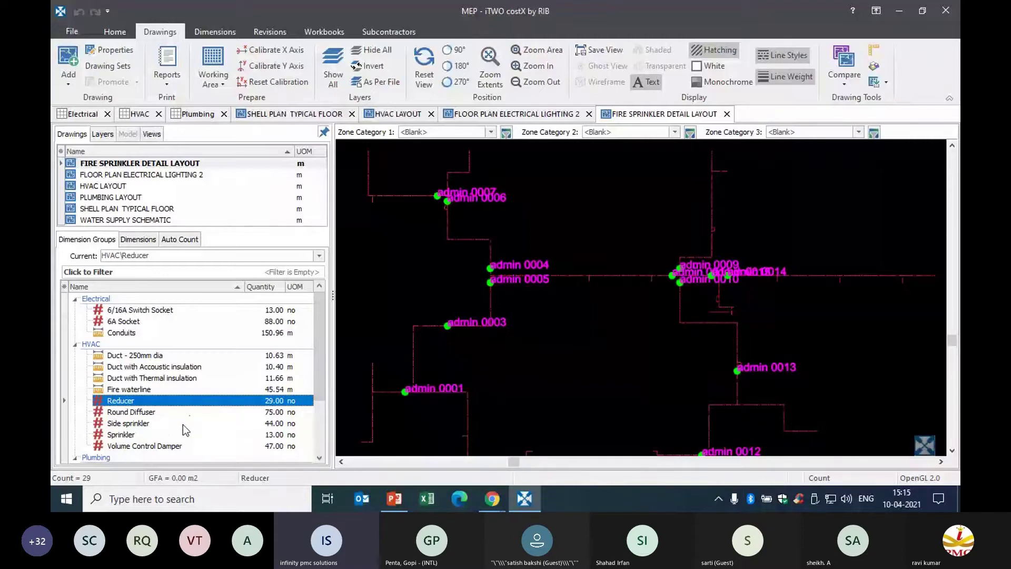
{"action": "left_click", "coordinate": [179, 446]}
{"action": "double_click", "coordinate": [64, 182]}
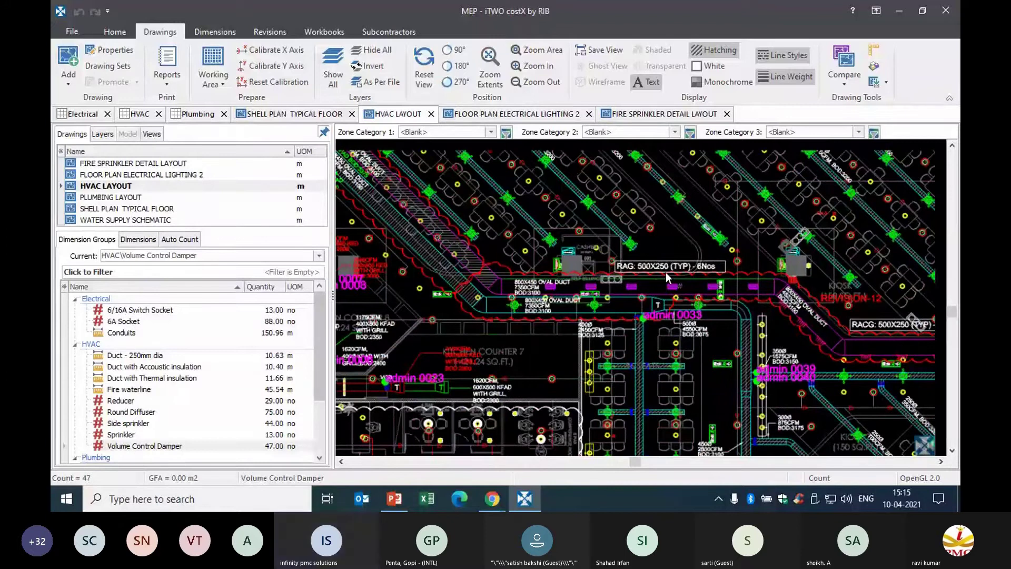
{"action": "scroll", "coordinate": [596, 294], "scroll_direction": "up", "scroll_amount": 3}
{"action": "scroll", "coordinate": [652, 296], "scroll_direction": "down", "scroll_amount": 5}
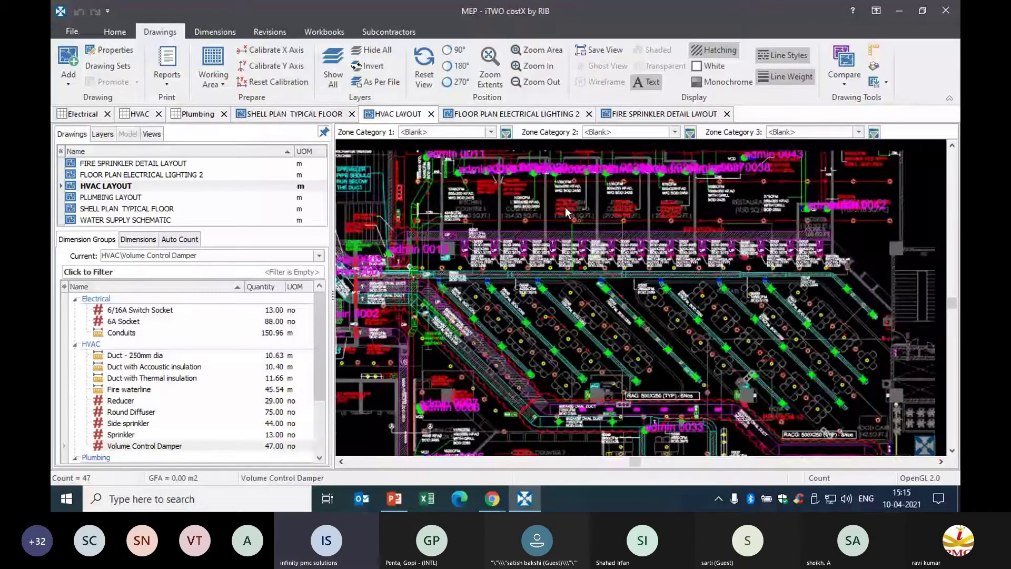
{"action": "scroll", "coordinate": [546, 178], "scroll_direction": "up", "scroll_amount": 5}
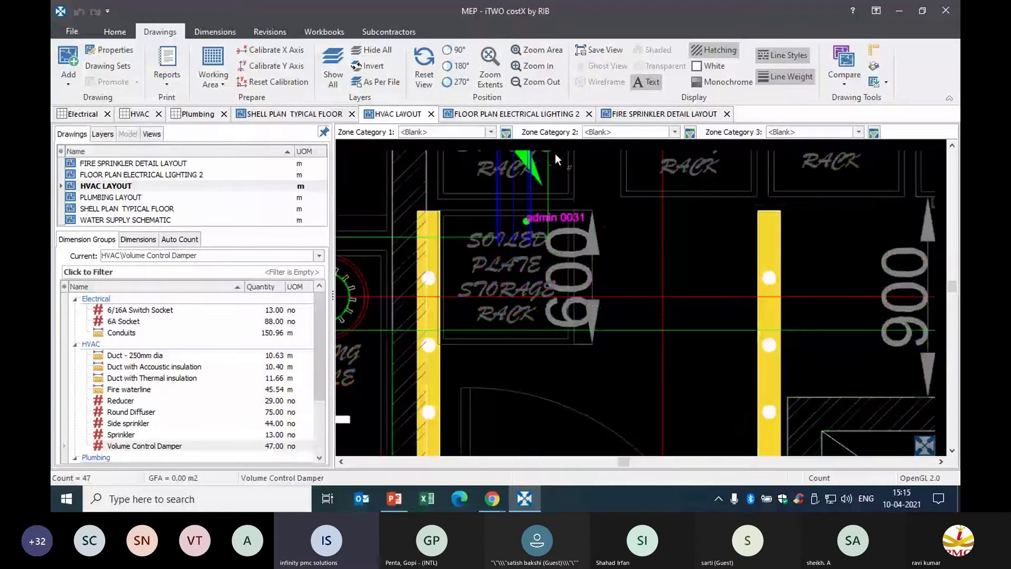
{"action": "left_click_drag", "start_coordinate": [555, 154], "coordinate": [368, 295]}
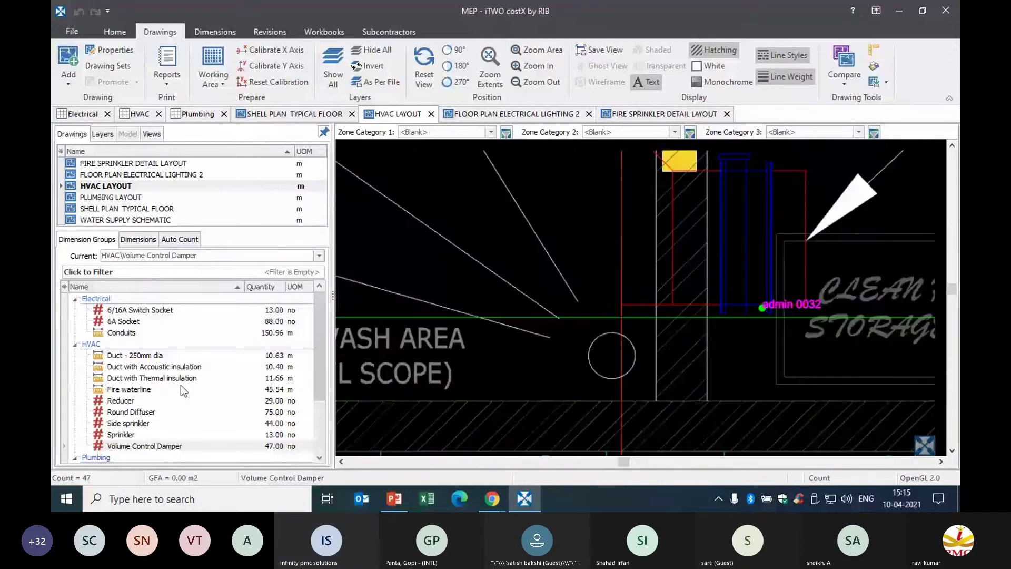
{"action": "left_click_drag", "start_coordinate": [318, 337], "coordinate": [318, 385]}
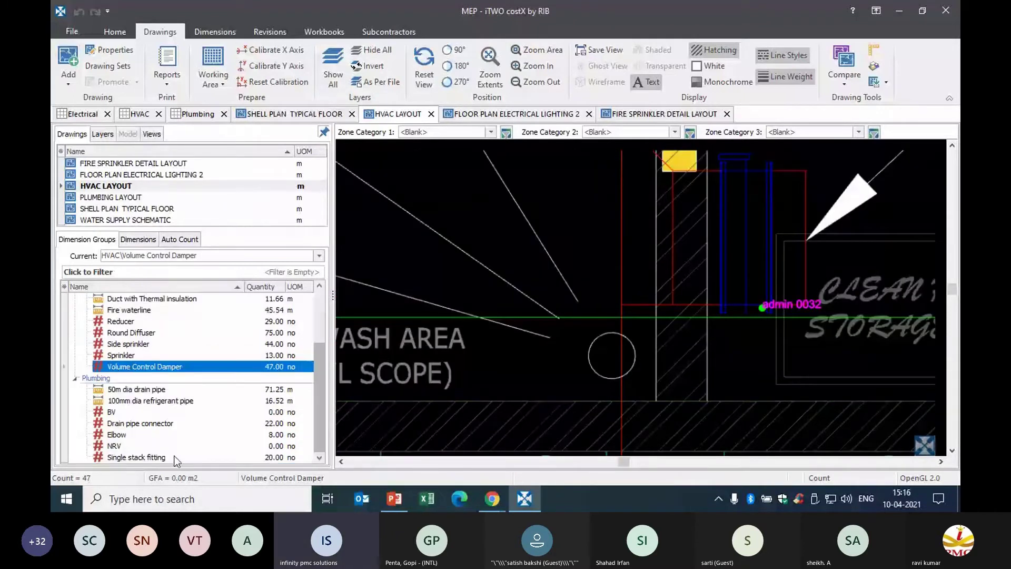
- Open the WATER SUPPLY SCHEMATIC for Plumbing BV and auto count its BV valve symbol
{"action": "left_click", "coordinate": [122, 412]}
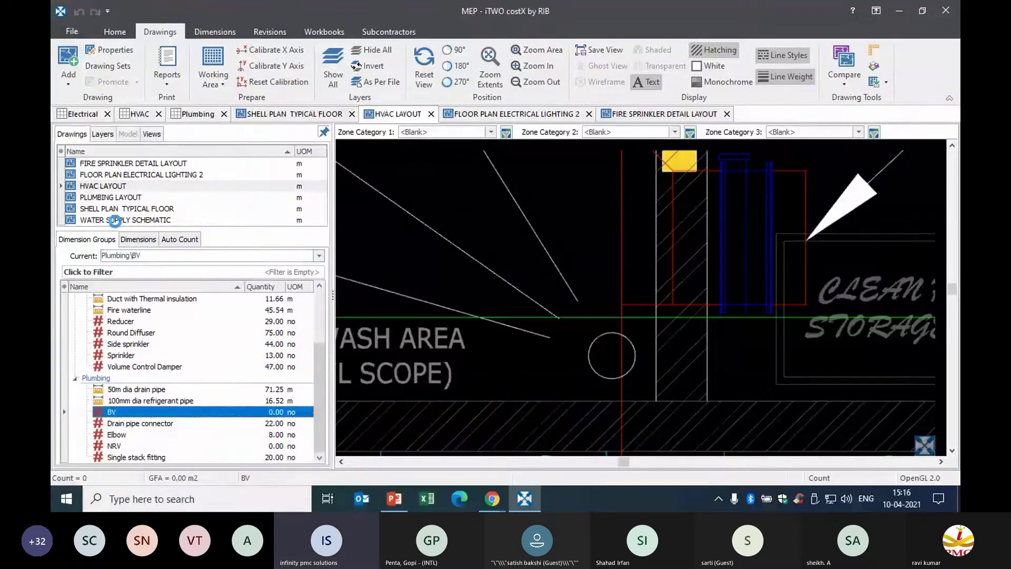
{"action": "double_click", "coordinate": [115, 220]}
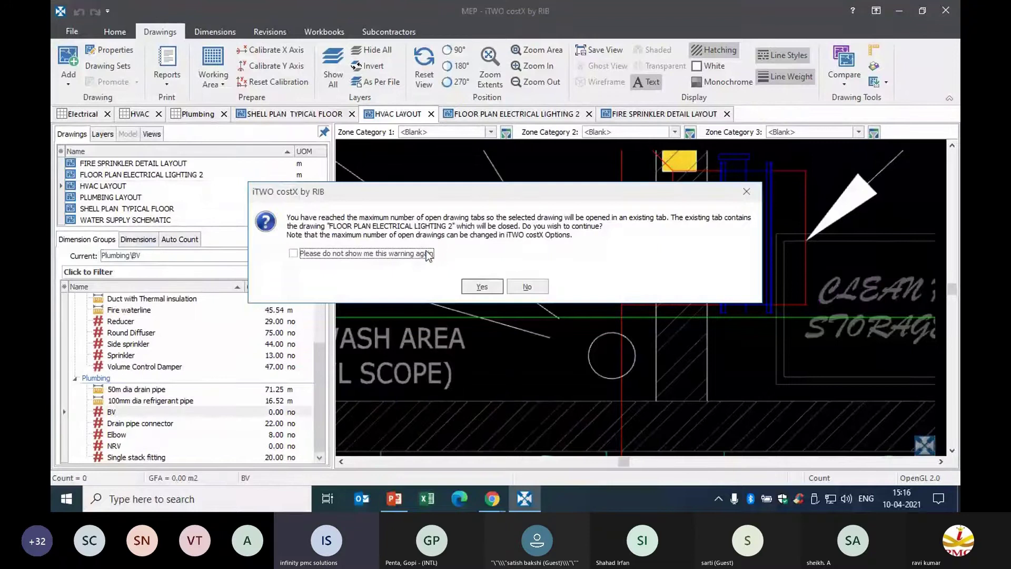
{"action": "left_click", "coordinate": [482, 287]}
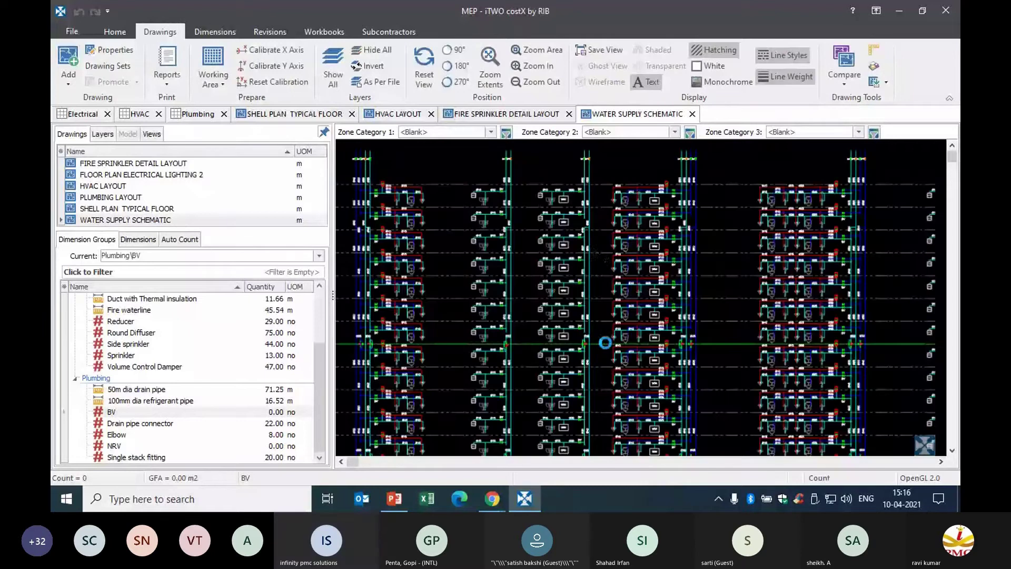
{"action": "scroll", "coordinate": [593, 245], "scroll_direction": "up", "scroll_amount": 5}
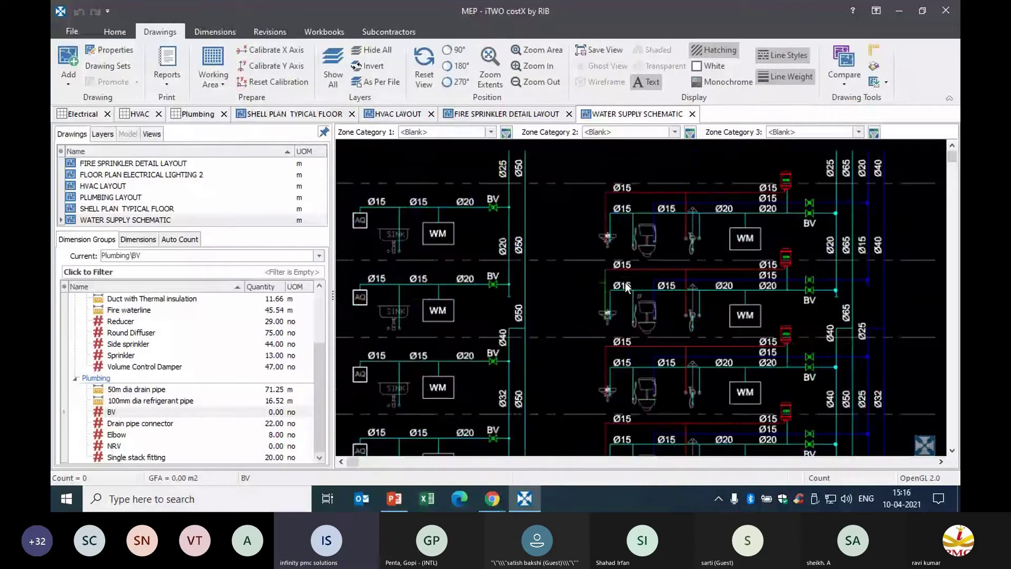
{"action": "scroll", "coordinate": [819, 193], "scroll_direction": "up", "scroll_amount": 3}
{"action": "left_click", "coordinate": [820, 207]}
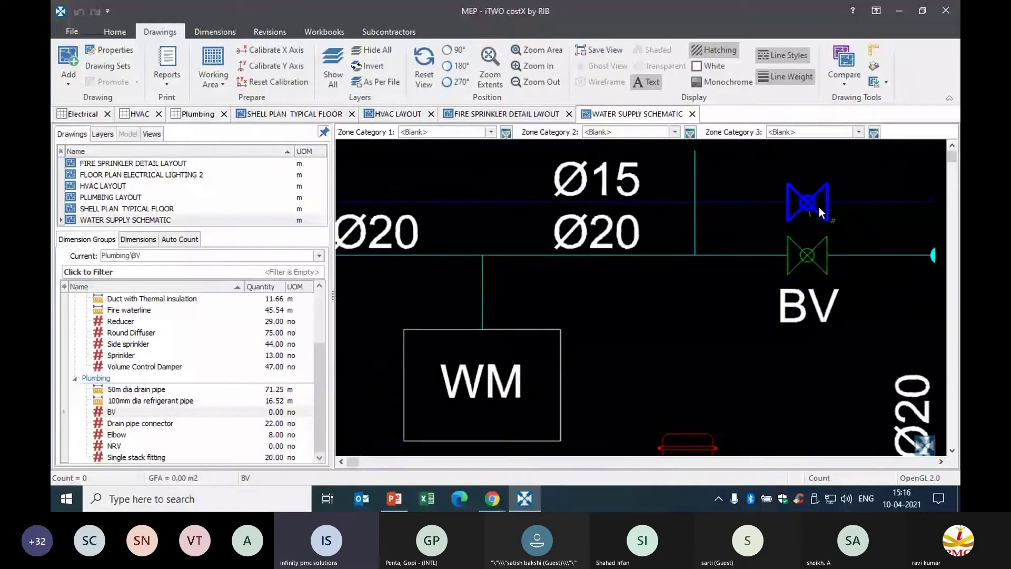
{"action": "scroll", "coordinate": [820, 207], "scroll_direction": "down", "scroll_amount": 5}
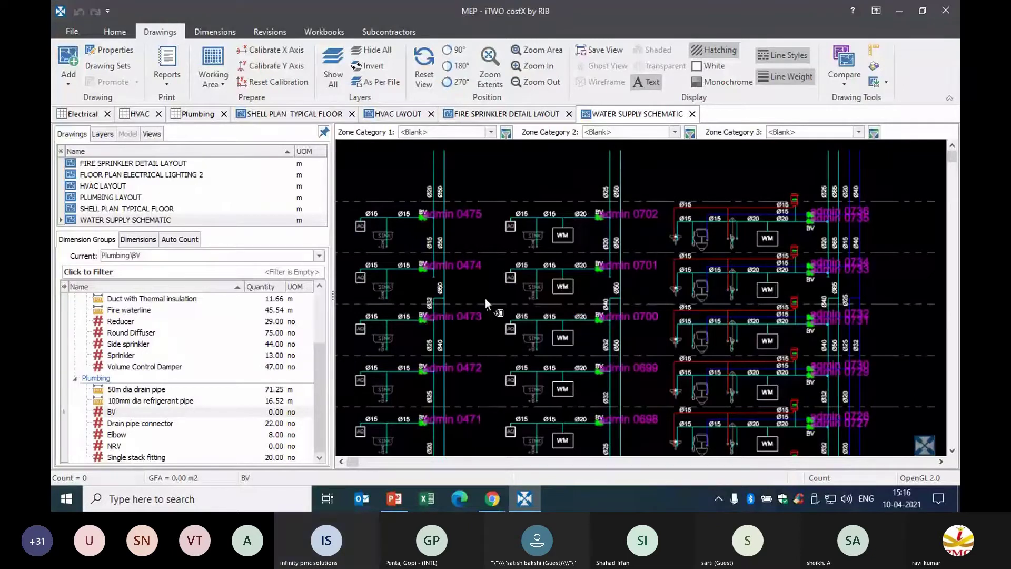
- Review the BV group's 1,246 counted valves on the schematic
{"action": "left_click", "coordinate": [265, 415]}
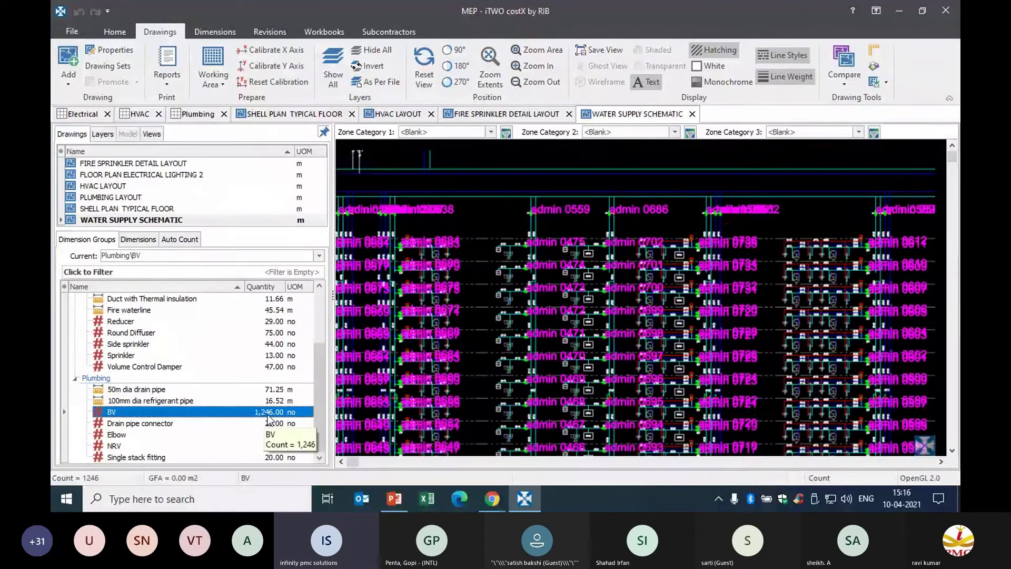
{"action": "scroll", "coordinate": [618, 268], "scroll_direction": "down", "scroll_amount": 2}
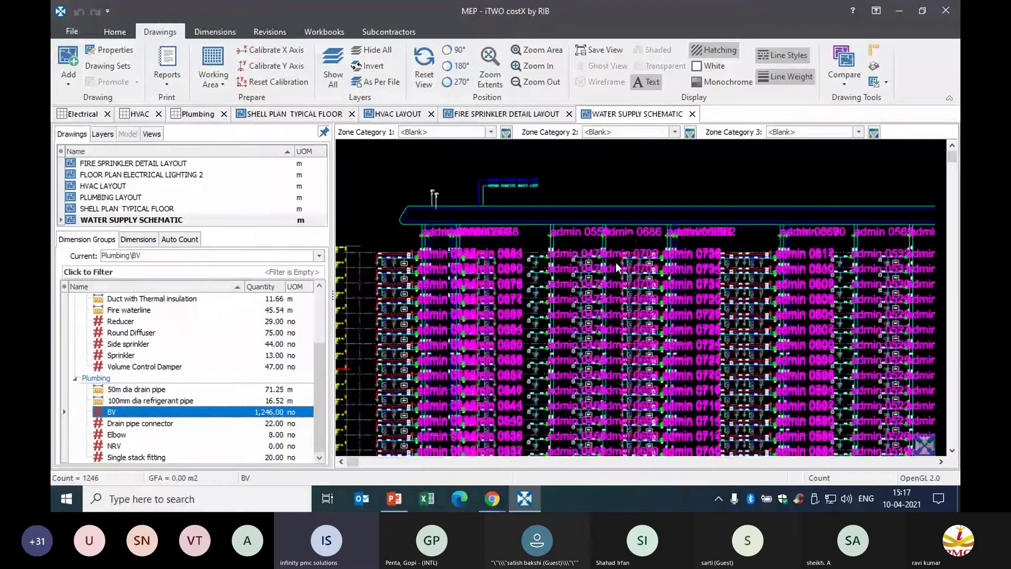
{"action": "left_click_drag", "start_coordinate": [618, 267], "coordinate": [614, 271]}
{"action": "scroll", "coordinate": [613, 271], "scroll_direction": "up", "scroll_amount": 3}
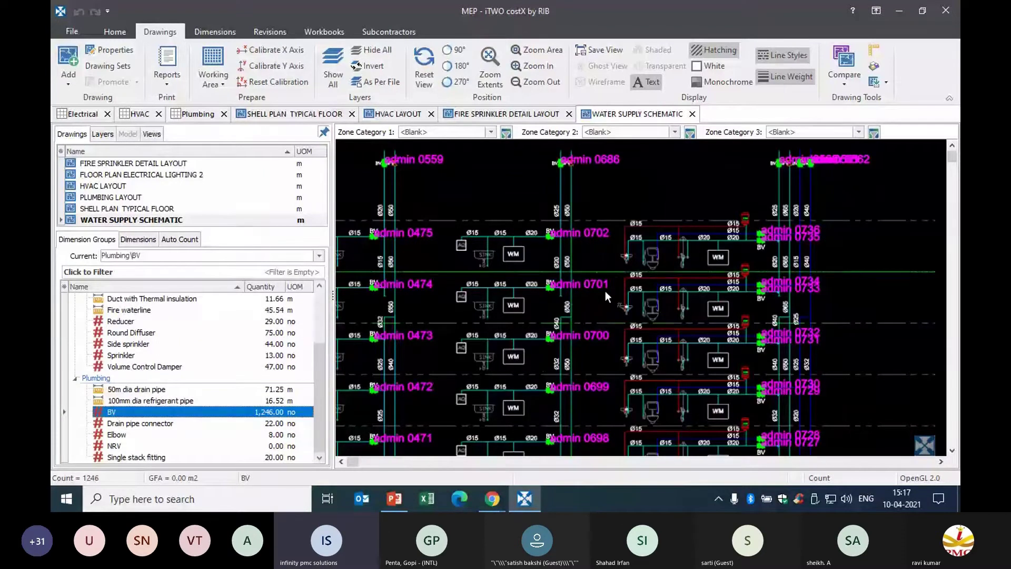
{"action": "left_click", "coordinate": [394, 498]}
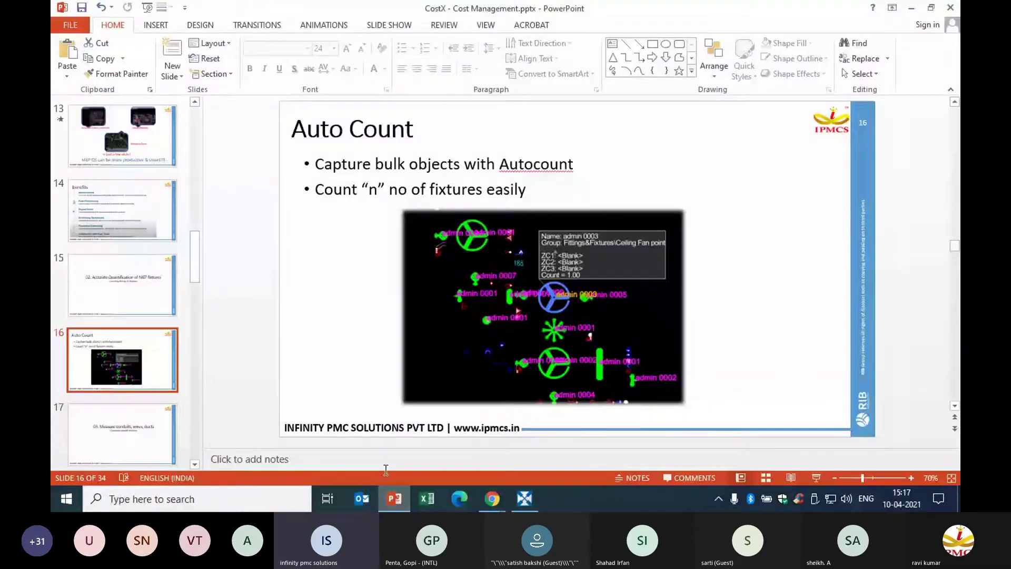
- Present the slides from Auto Count through Customised takeoff, then return to costX
{"action": "left_click", "coordinate": [816, 478]}
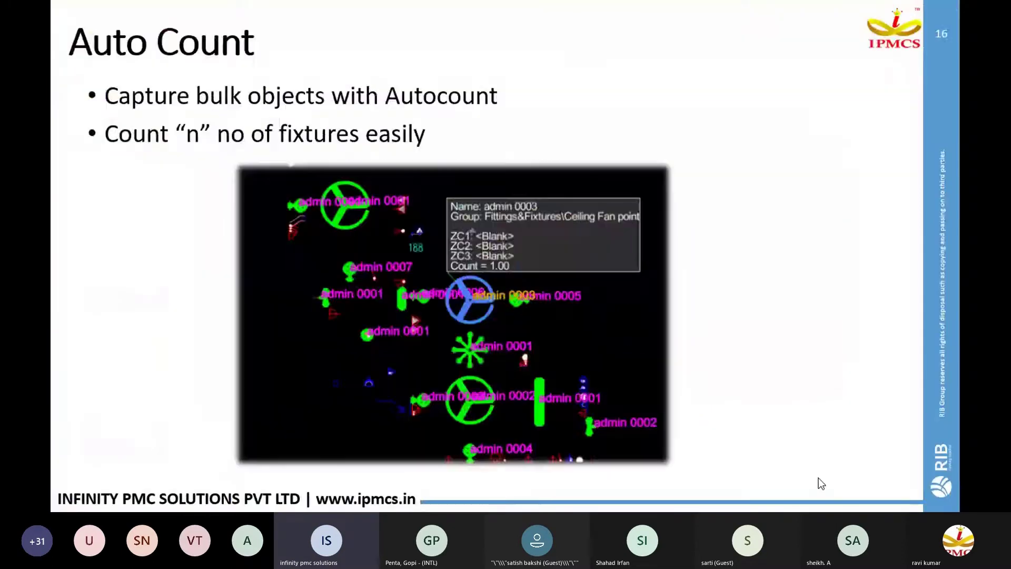
{"action": "left_click", "coordinate": [818, 479]}
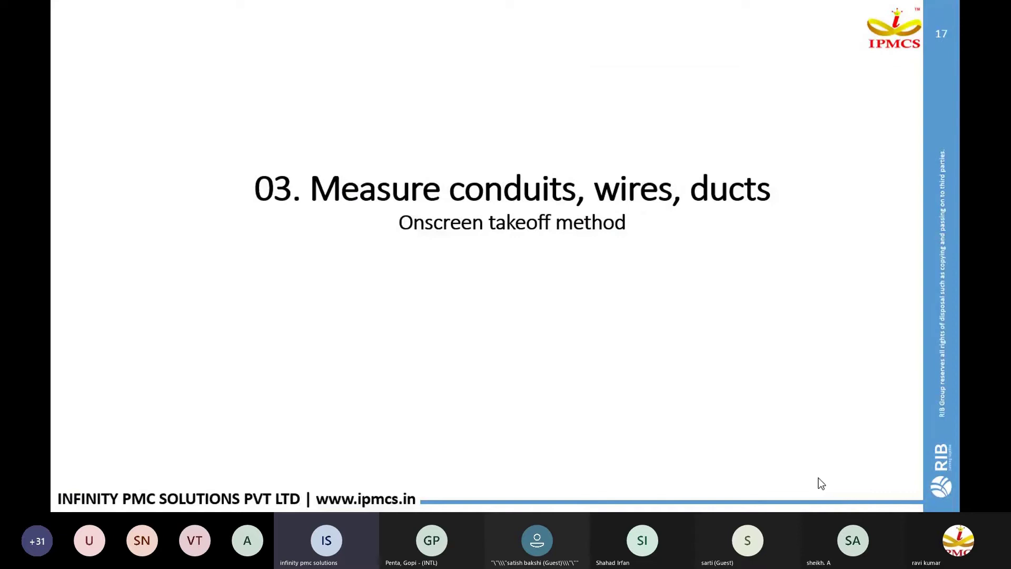
{"action": "left_click", "coordinate": [821, 484]}
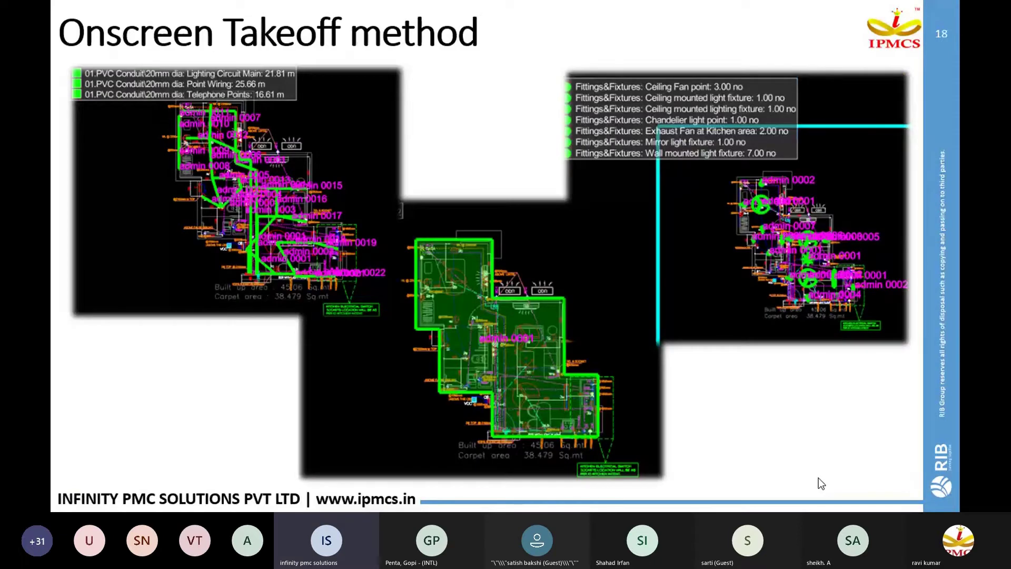
{"action": "left_click", "coordinate": [820, 479]}
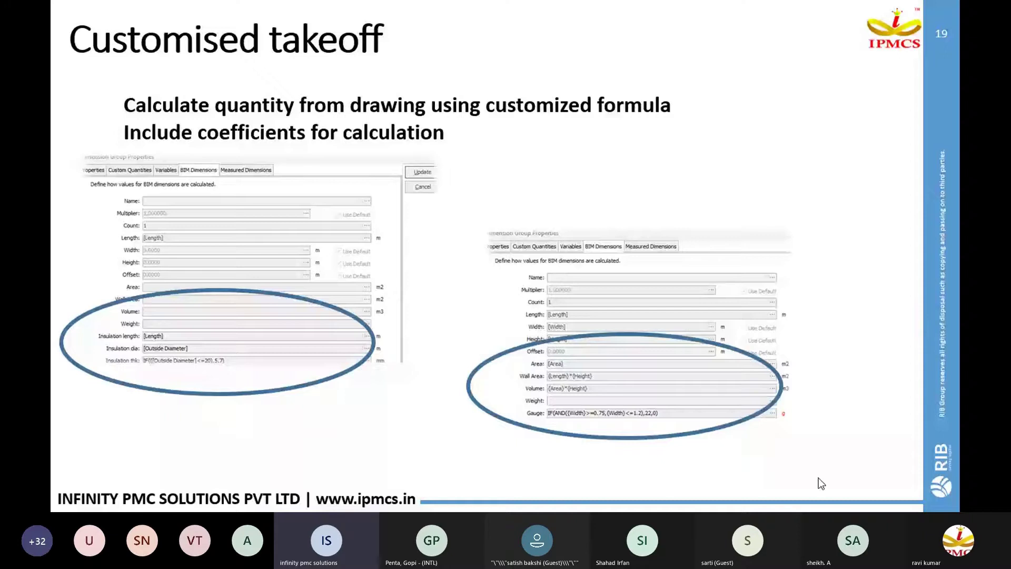
{"action": "key", "text": "alt+Tab"}
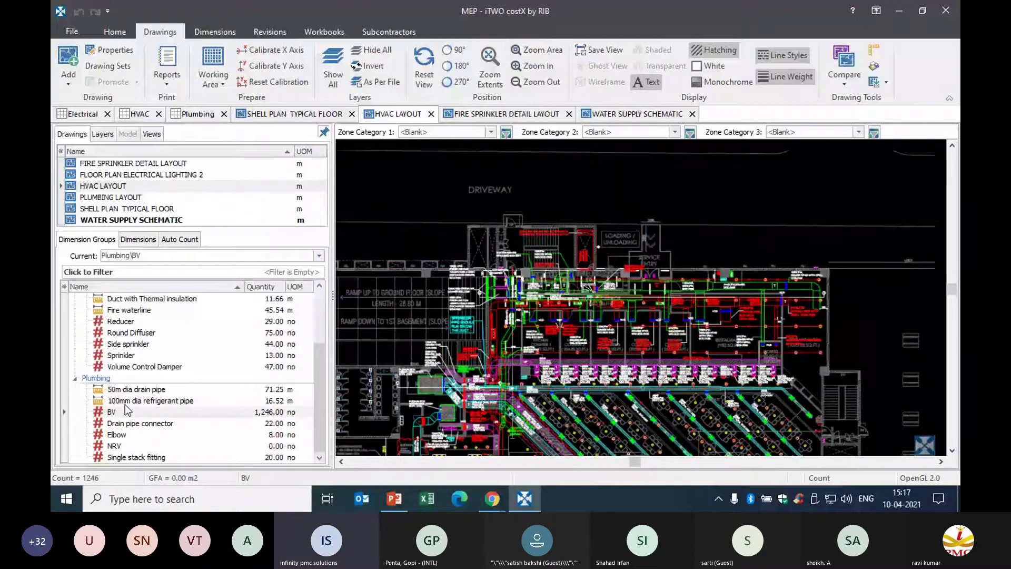
- Measure a second Duct - 250mm dia run to reach 21.03 m and open the group's properties
{"action": "scroll", "coordinate": [125, 405], "scroll_direction": "up", "scroll_amount": 3}
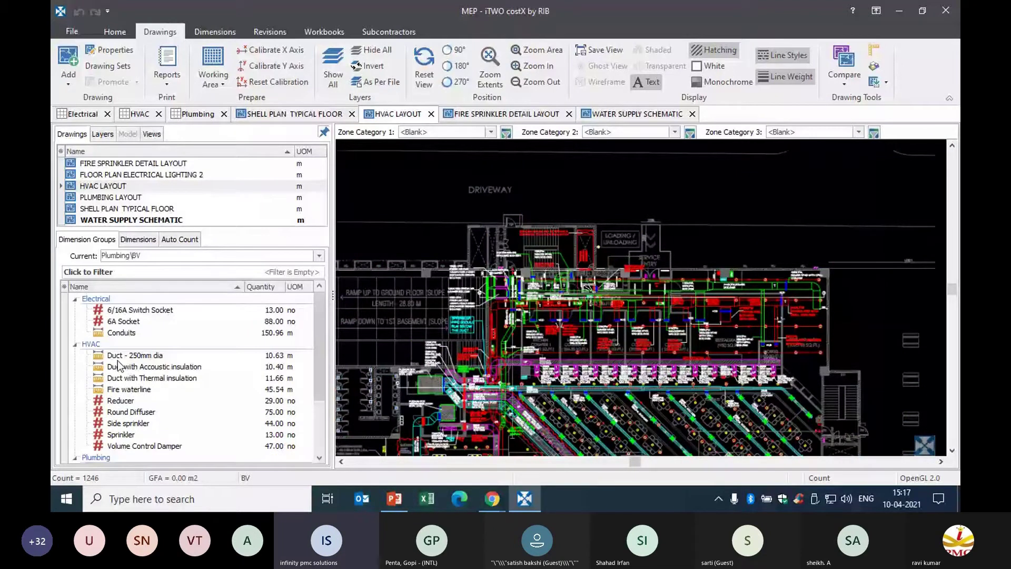
{"action": "left_click", "coordinate": [119, 358]}
{"action": "mouse_move", "coordinate": [600, 298]}
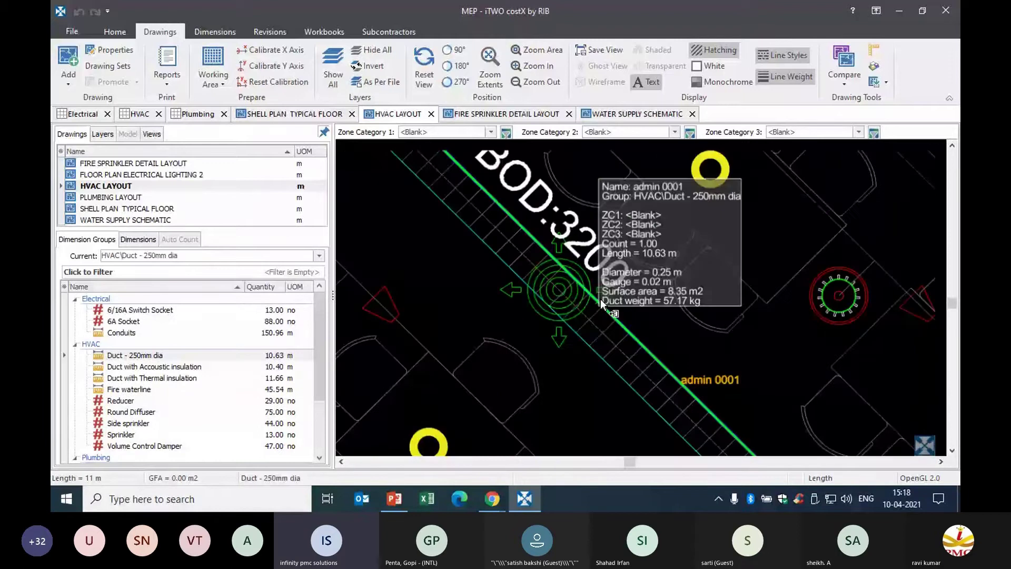
{"action": "scroll", "coordinate": [601, 298], "scroll_direction": "down", "scroll_amount": 2}
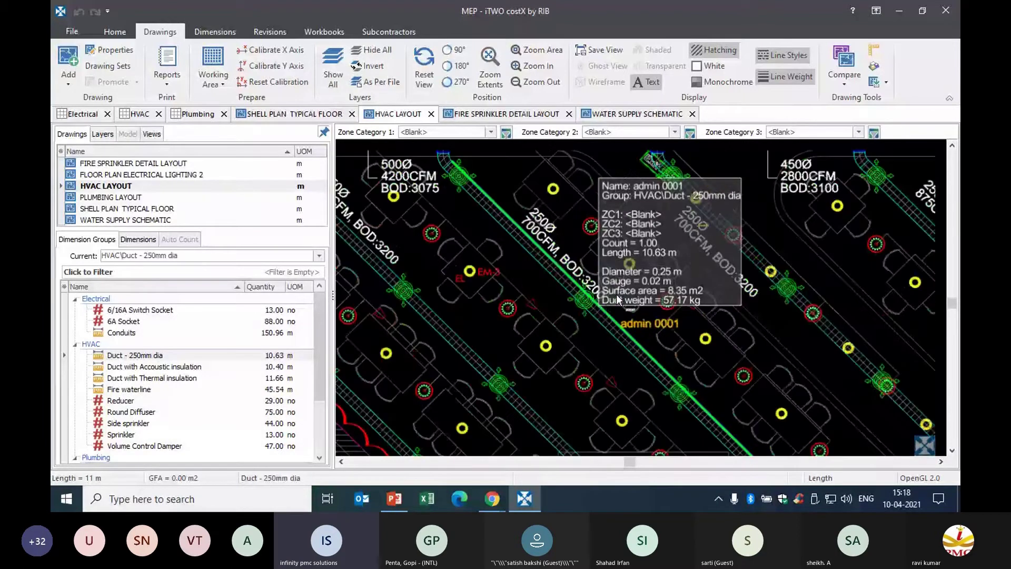
{"action": "left_click", "coordinate": [746, 255]}
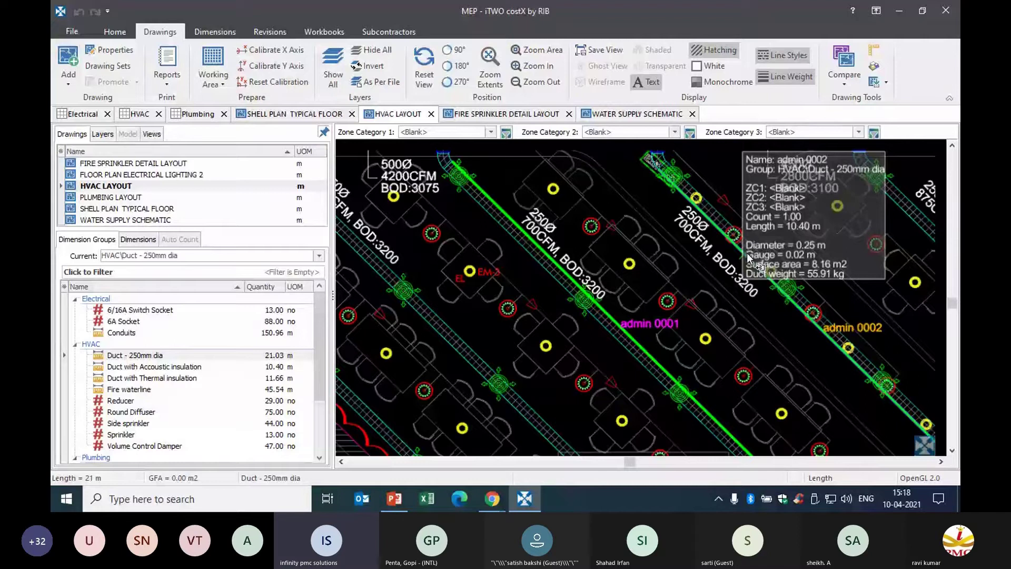
{"action": "left_click", "coordinate": [156, 356]}
{"action": "double_click", "coordinate": [157, 356]}
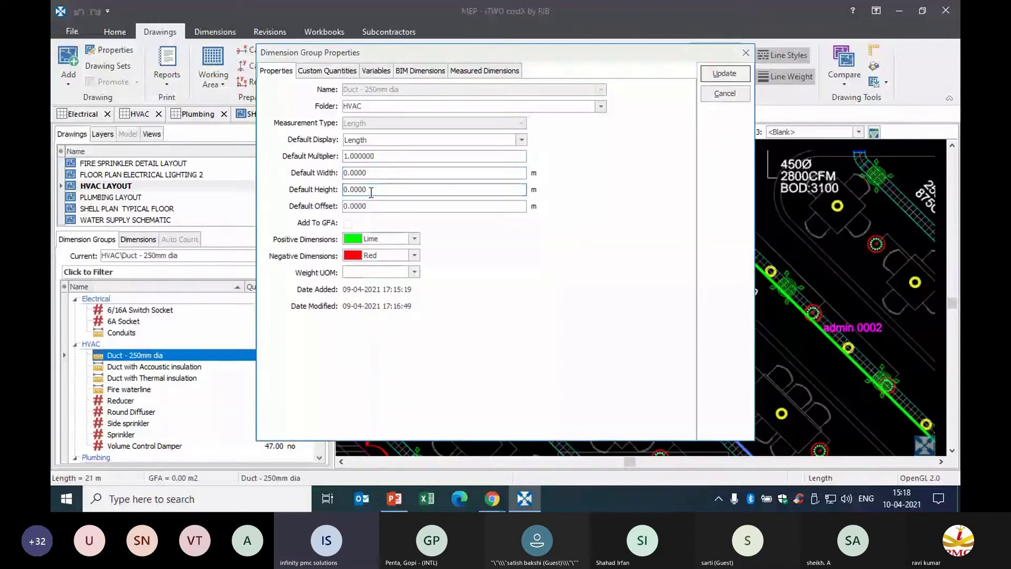
- Review the Surface area and Duct weight formulas under Custom Quantities
{"action": "left_click", "coordinate": [327, 70]}
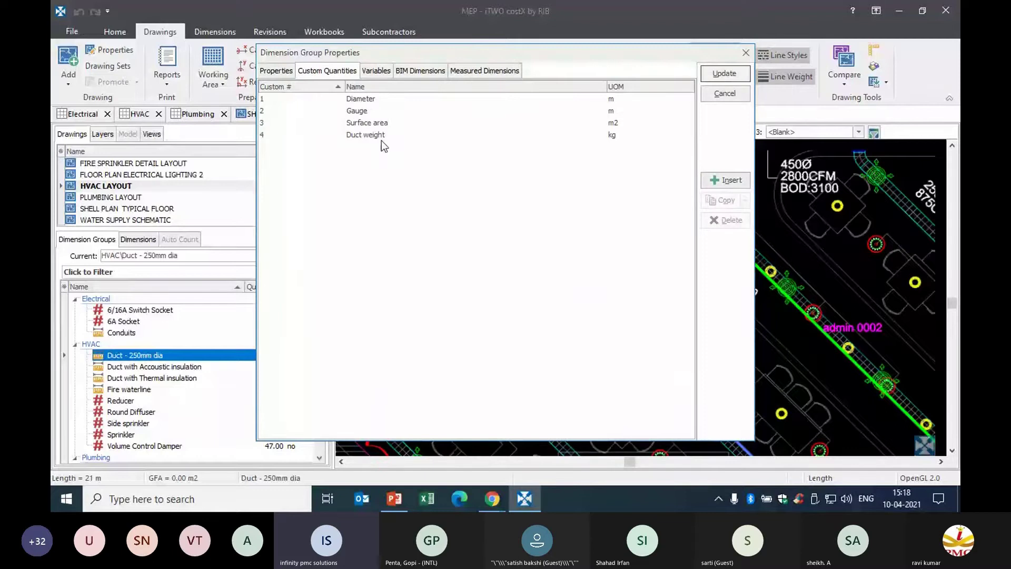
{"action": "left_click", "coordinate": [483, 71]}
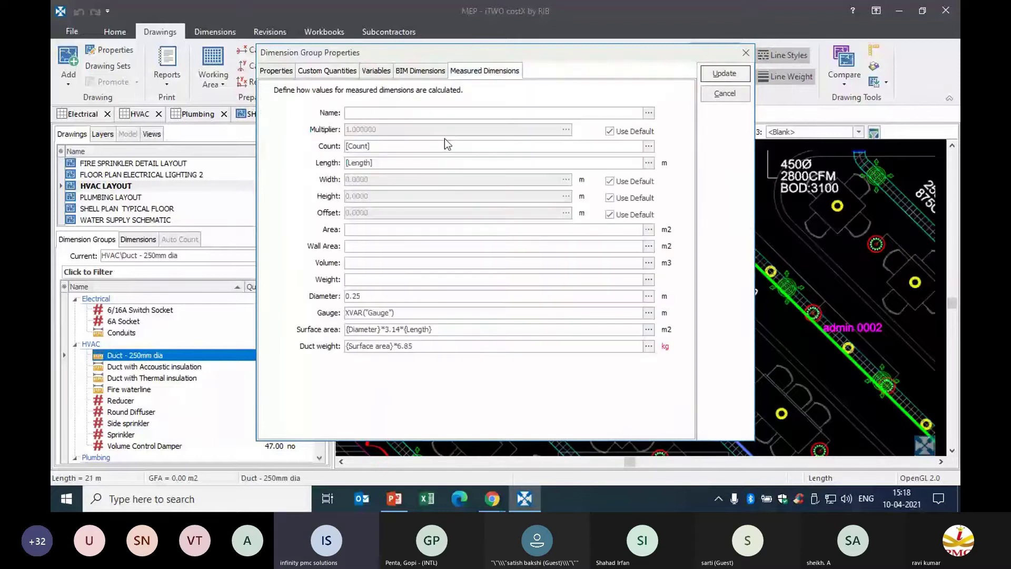
{"action": "left_click", "coordinate": [441, 327]}
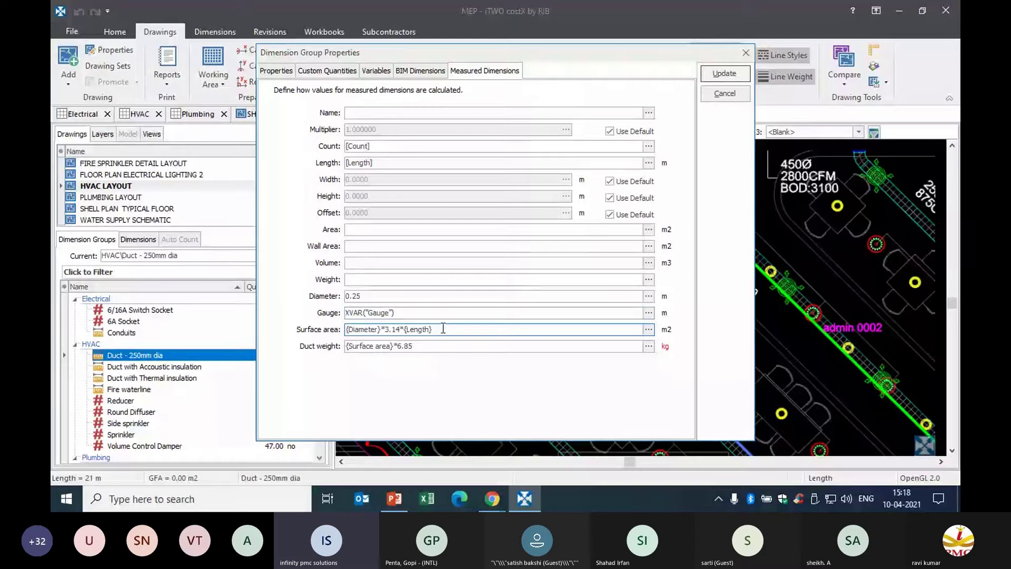
{"action": "key", "text": "Tab"}
{"action": "left_click", "coordinate": [439, 329]}
{"action": "left_click_drag", "start_coordinate": [438, 329], "coordinate": [321, 354]}
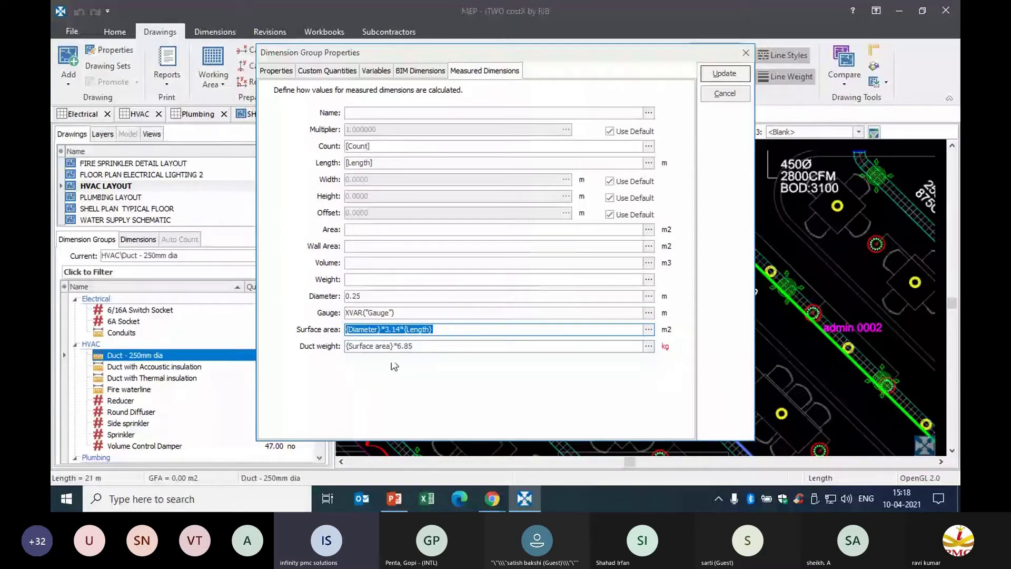
- Browse the MEP gauge-weight constants for the Duct weight expression {Surface area}*6.85, then close
{"action": "left_click", "coordinate": [649, 348]}
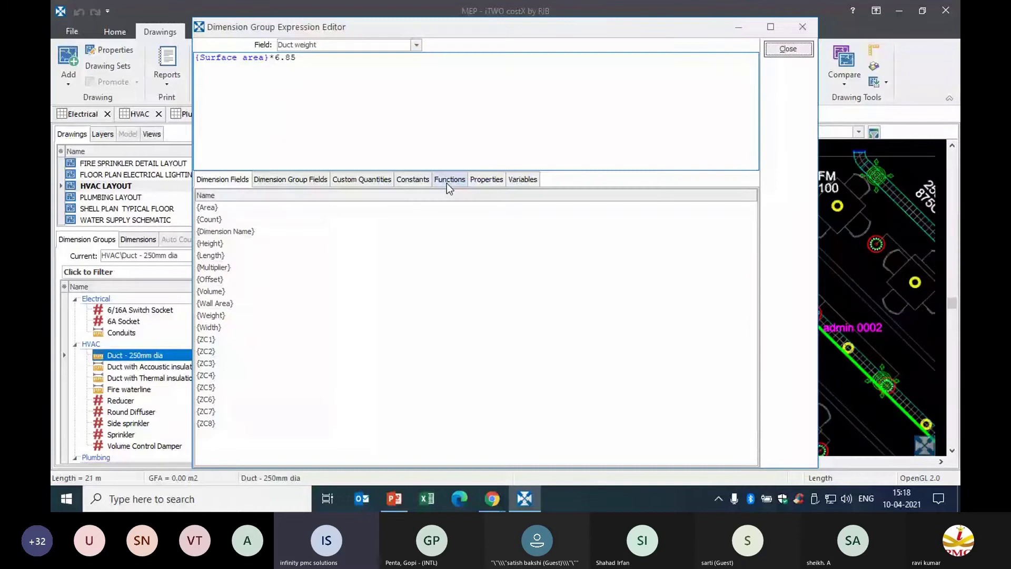
{"action": "left_click", "coordinate": [413, 180]}
{"action": "left_click", "coordinate": [246, 305]}
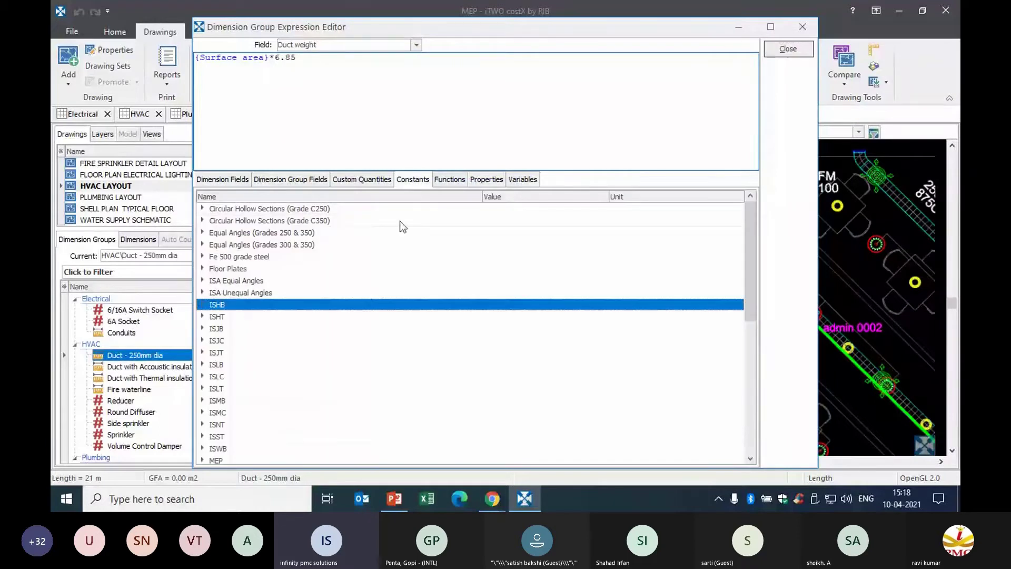
{"action": "scroll", "coordinate": [236, 396], "scroll_direction": "down", "scroll_amount": 4}
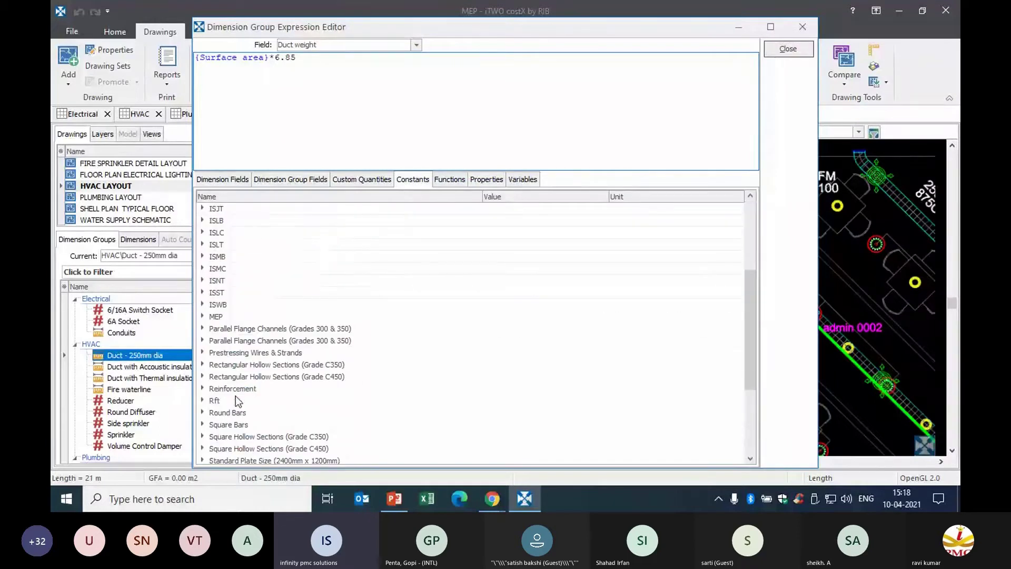
{"action": "double_click", "coordinate": [216, 316]}
{"action": "scroll", "coordinate": [226, 269], "scroll_direction": "down", "scroll_amount": 2}
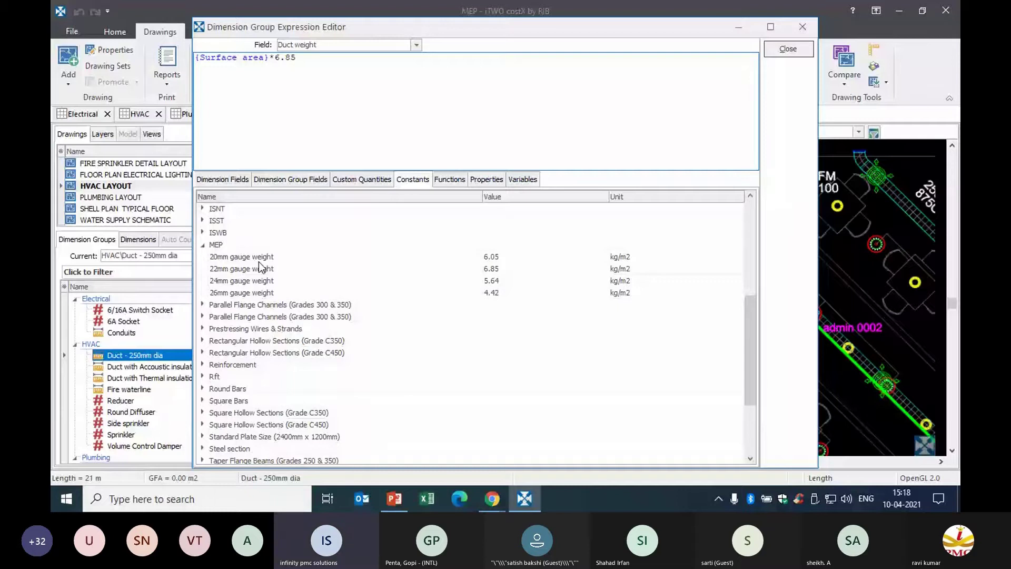
{"action": "left_click", "coordinate": [384, 280]}
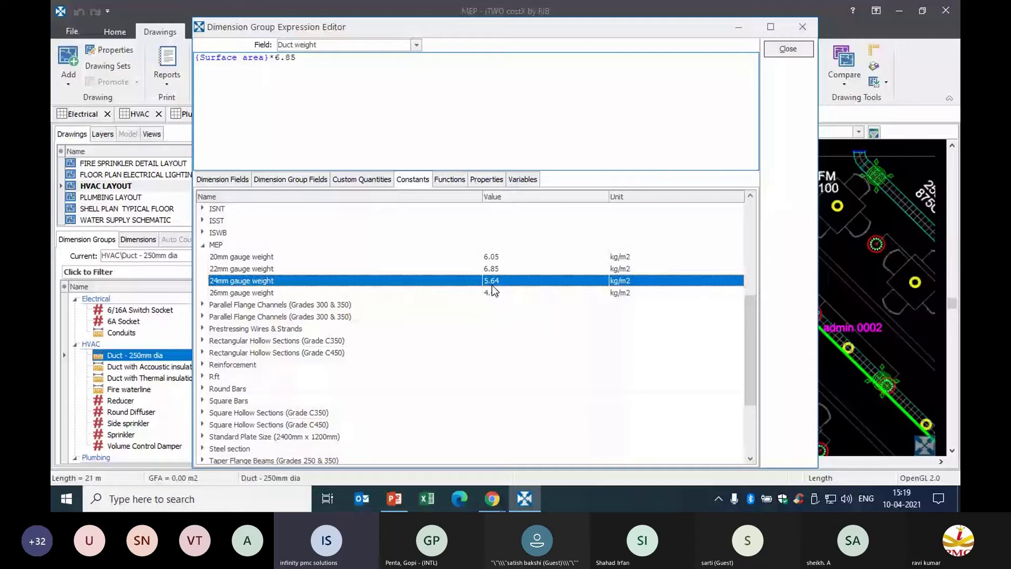
{"action": "left_click", "coordinate": [789, 49]}
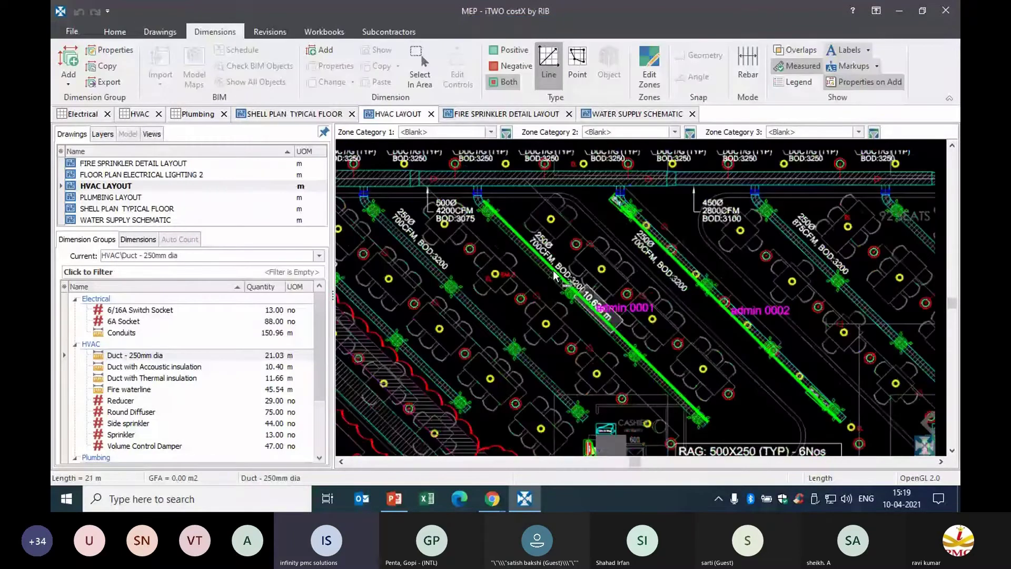
- Finish the third 250mm duct run, admin 0003, setting its gauge to total 31.35 m
{"action": "scroll", "coordinate": [554, 275], "scroll_direction": "up", "scroll_amount": 3}
{"action": "mouse_move", "coordinate": [734, 233]}
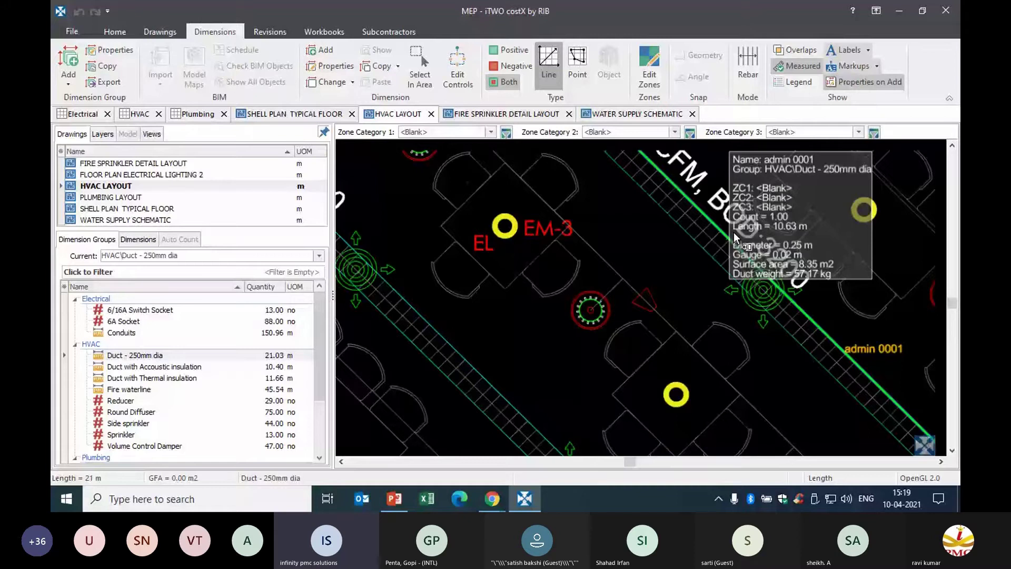
{"action": "double_click", "coordinate": [734, 233]}
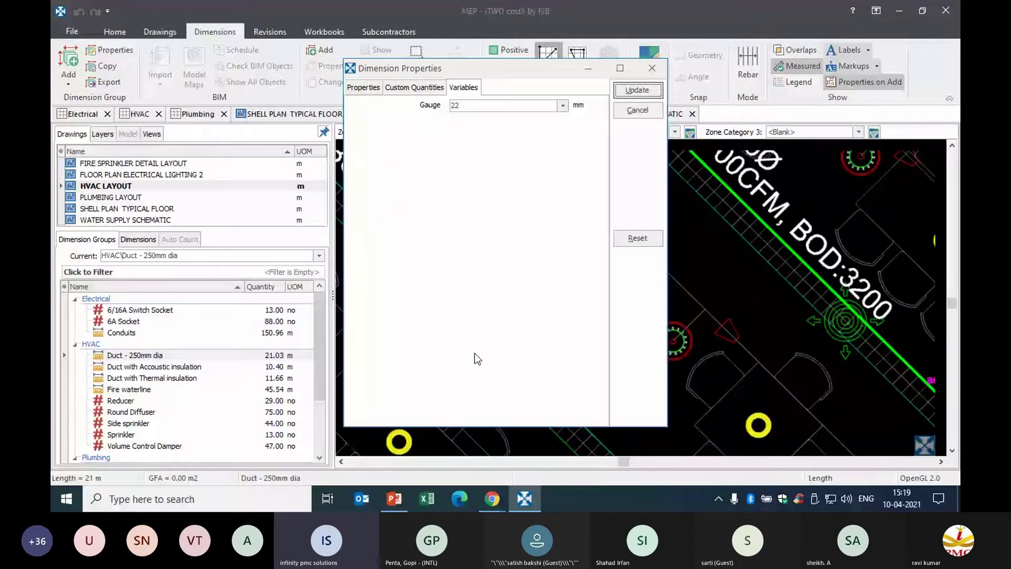
{"action": "left_click", "coordinate": [482, 105]}
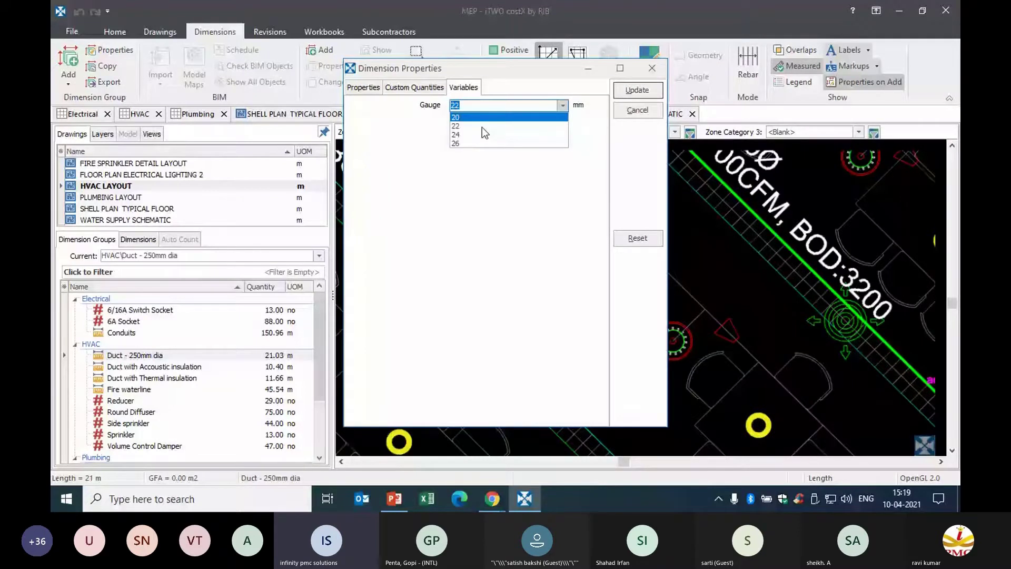
{"action": "left_click", "coordinate": [482, 127]}
{"action": "left_click", "coordinate": [638, 90]}
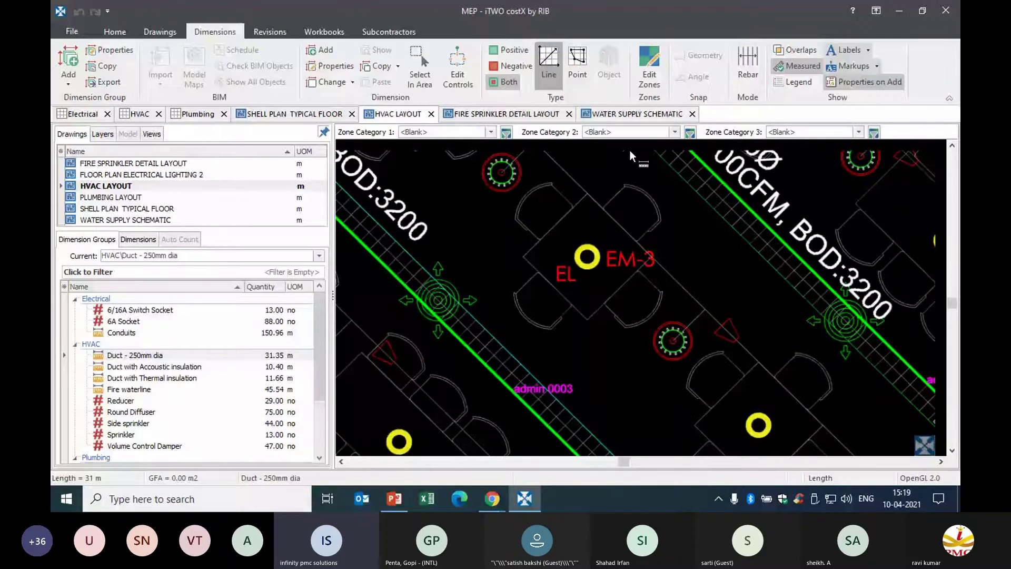
- Zoom out and make Conduits the current measuring group
{"action": "mouse_move", "coordinate": [485, 347]}
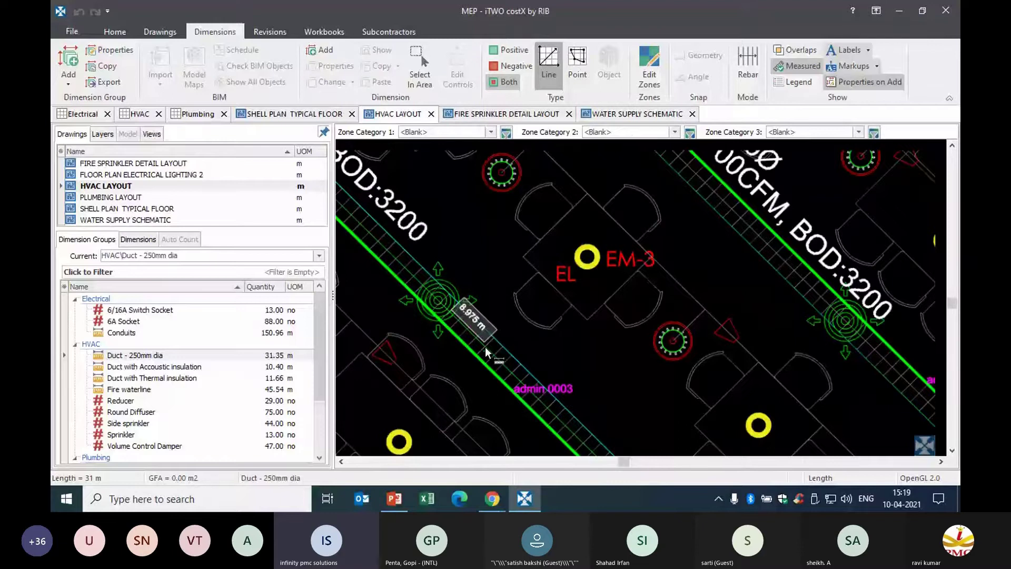
{"action": "scroll", "coordinate": [485, 347], "scroll_direction": "down", "scroll_amount": 3}
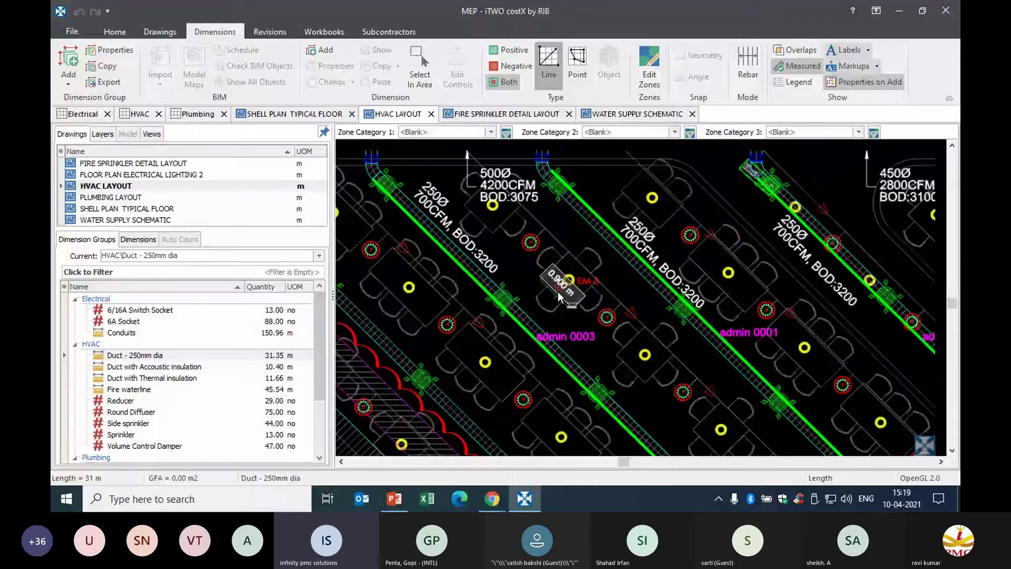
{"action": "scroll", "coordinate": [560, 296], "scroll_direction": "down", "scroll_amount": 3}
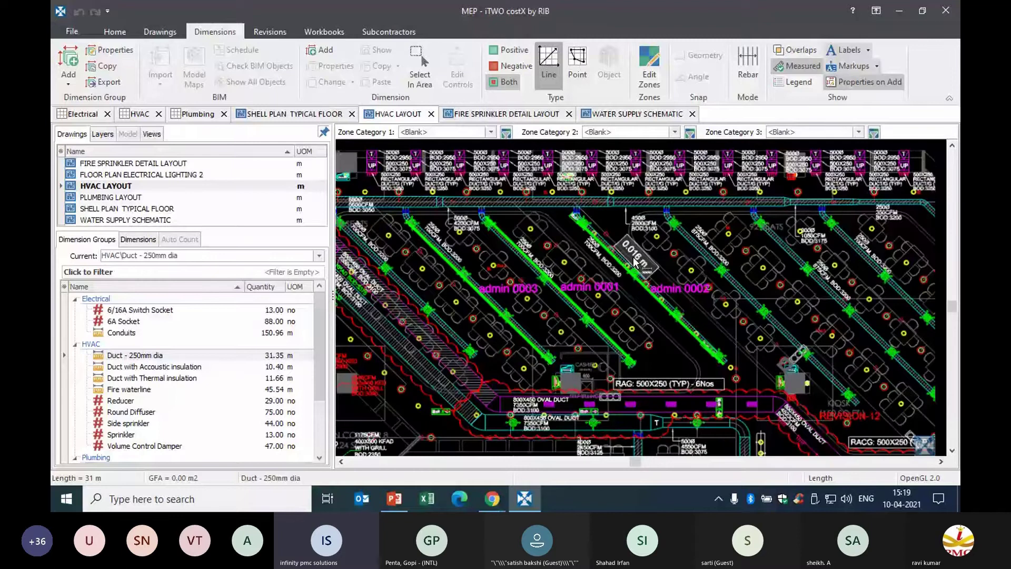
{"action": "scroll", "coordinate": [636, 262], "scroll_direction": "down", "scroll_amount": 2}
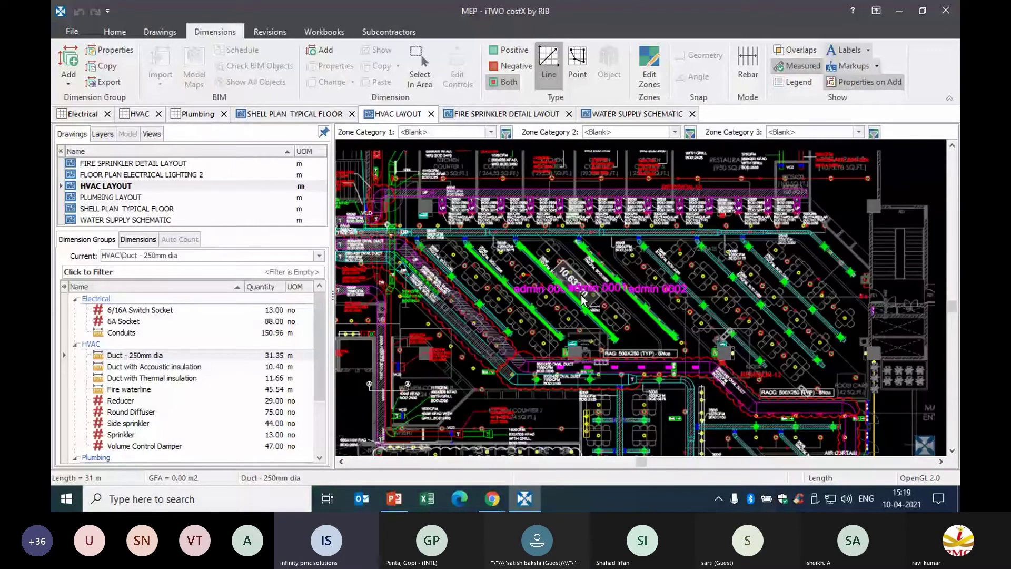
{"action": "scroll", "coordinate": [582, 300], "scroll_direction": "up", "scroll_amount": 2}
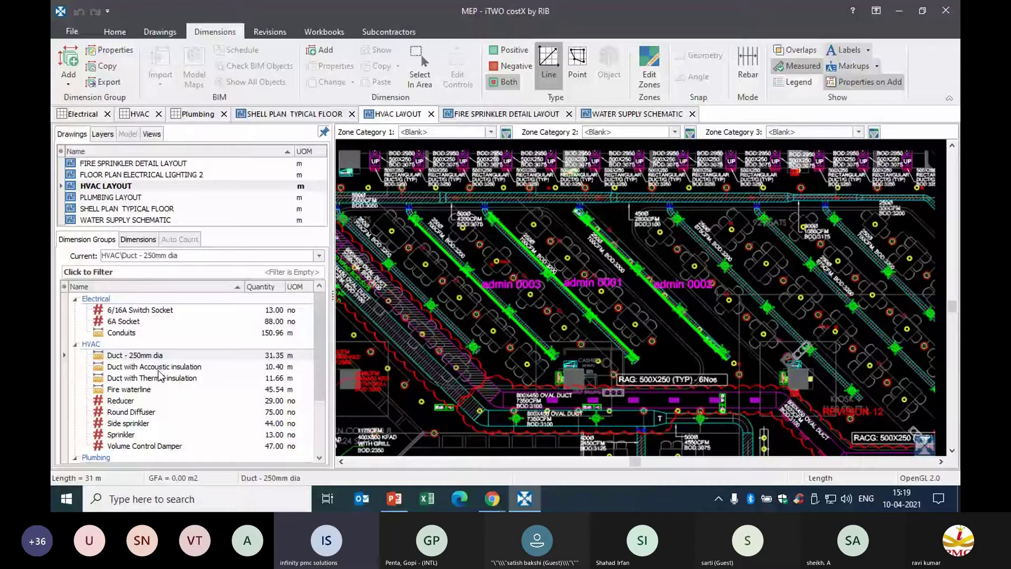
{"action": "double_click", "coordinate": [126, 333]}
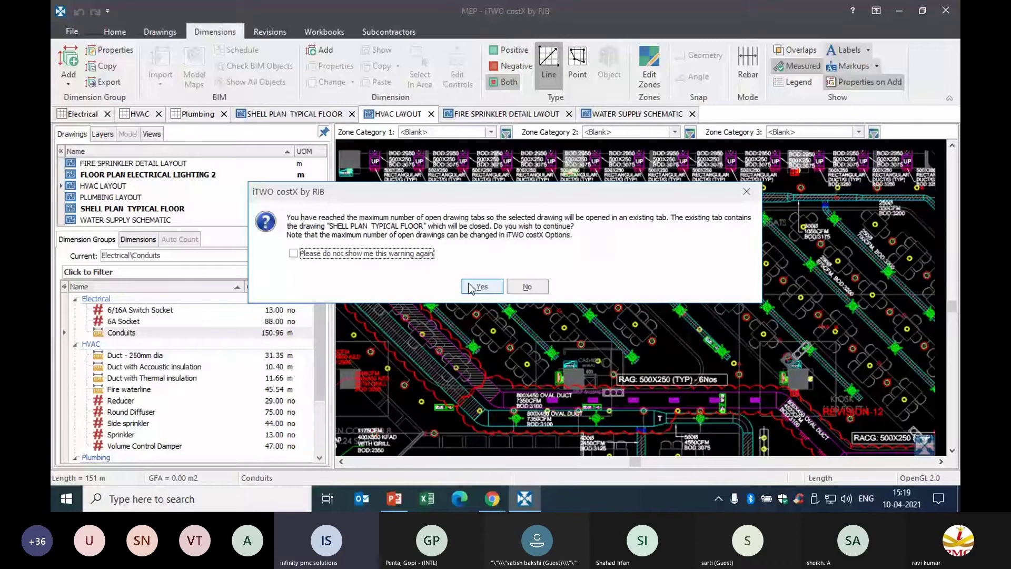
- Accept replacing the current drawing and open SHELL PLAN TYPICAL FLOOR
{"action": "left_click", "coordinate": [481, 286]}
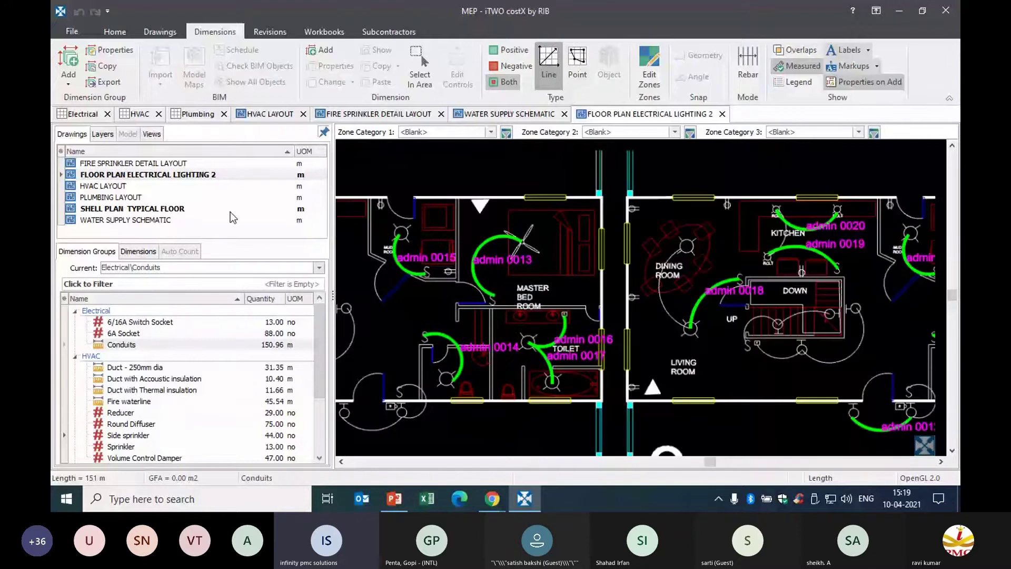
{"action": "double_click", "coordinate": [230, 210]}
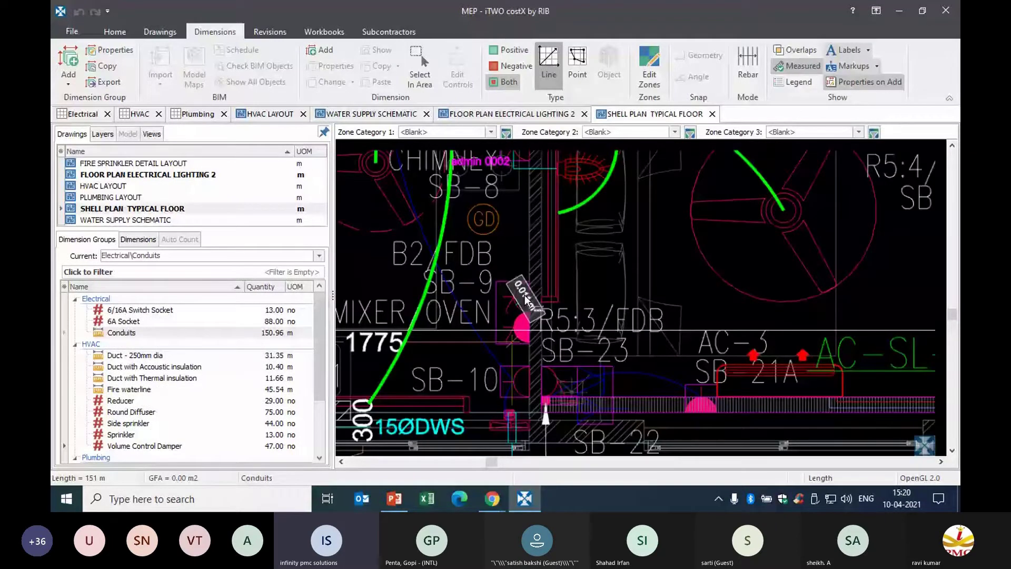
{"action": "scroll", "coordinate": [526, 300], "scroll_direction": "down", "scroll_amount": 5}
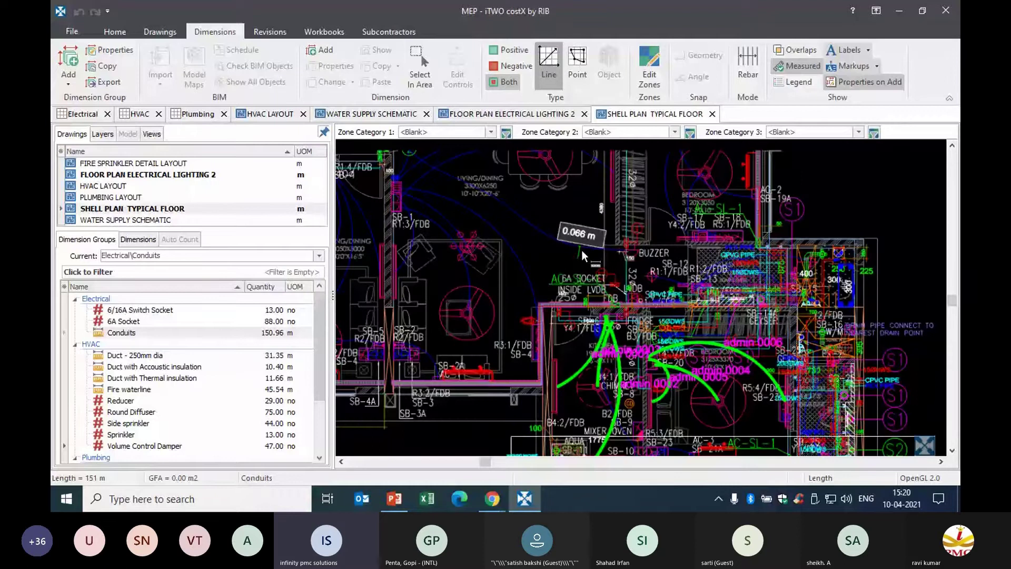
{"action": "scroll", "coordinate": [583, 250], "scroll_direction": "up", "scroll_amount": 5}
- Measure more conduit runs near BUZZER, bringing conduits to 178.38 m
{"action": "double_click", "coordinate": [583, 251]}
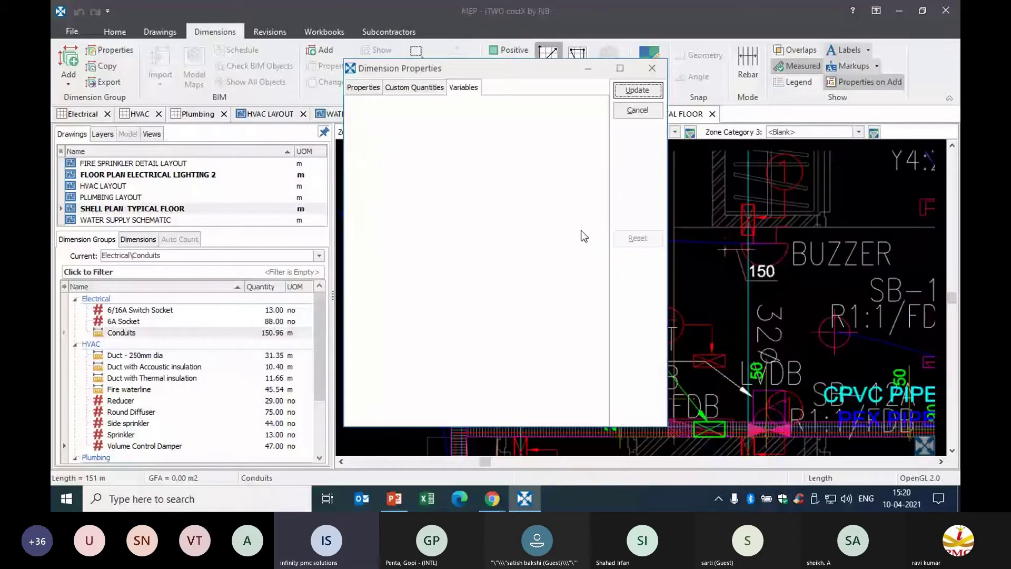
{"action": "key", "text": "Return"}
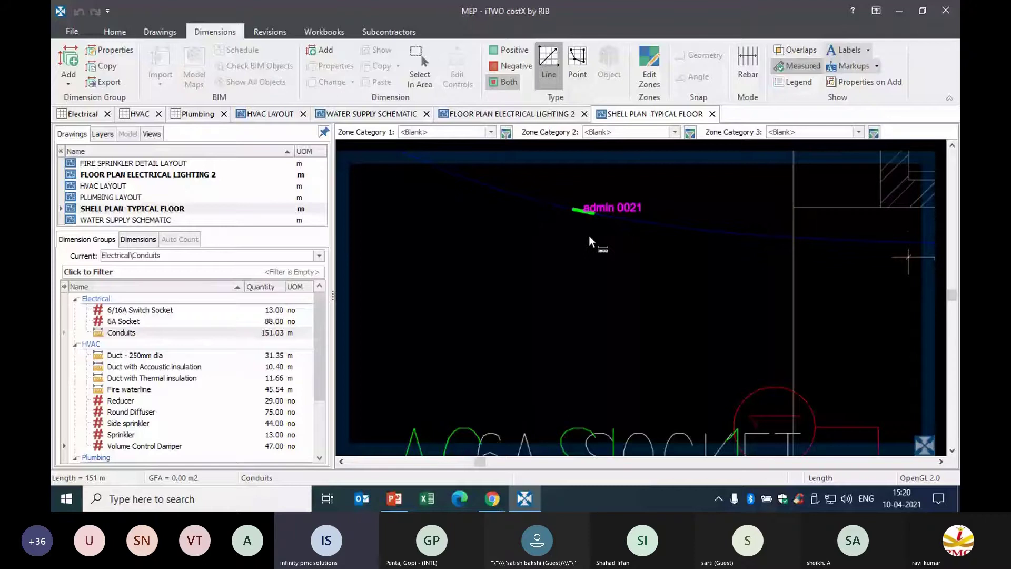
{"action": "scroll", "coordinate": [599, 261], "scroll_direction": "down", "scroll_amount": 5}
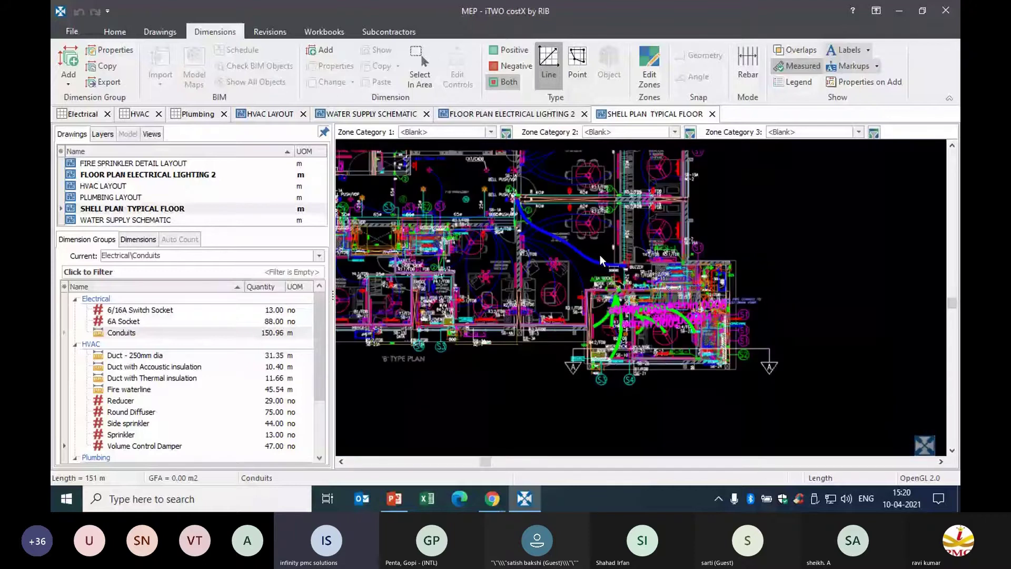
{"action": "scroll", "coordinate": [599, 255], "scroll_direction": "up", "scroll_amount": 5}
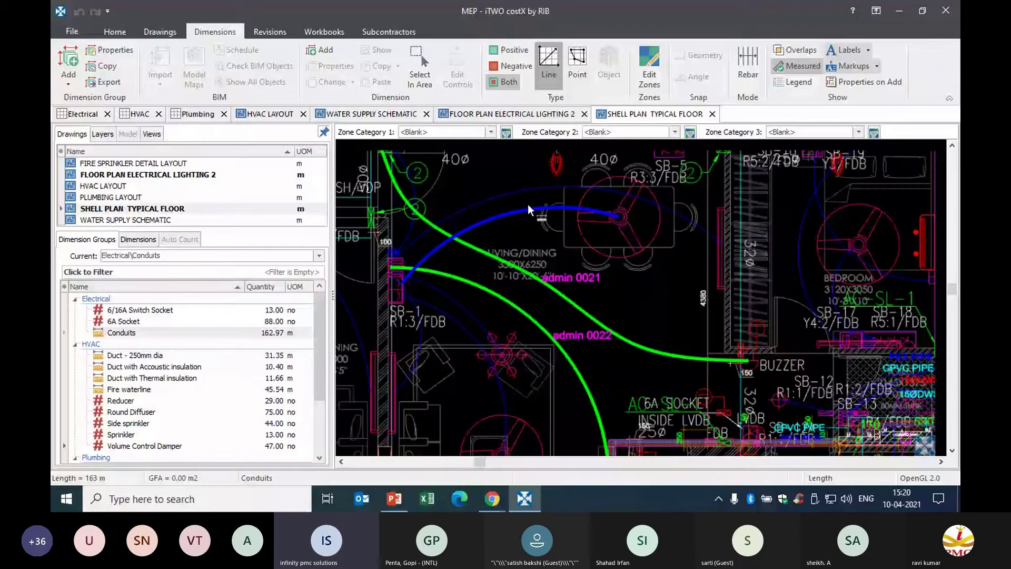
{"action": "left_click", "coordinate": [917, 273]}
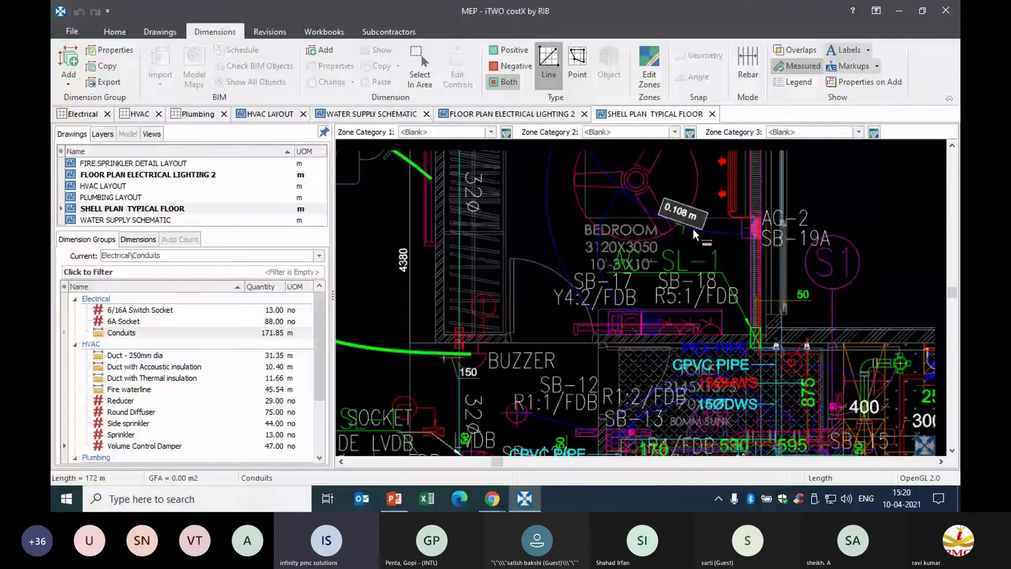
- Open the Plumbing Layout with the 50m dia drain pipe group (71.25 m) current
{"action": "scroll", "coordinate": [694, 230], "scroll_direction": "down", "scroll_amount": 5}
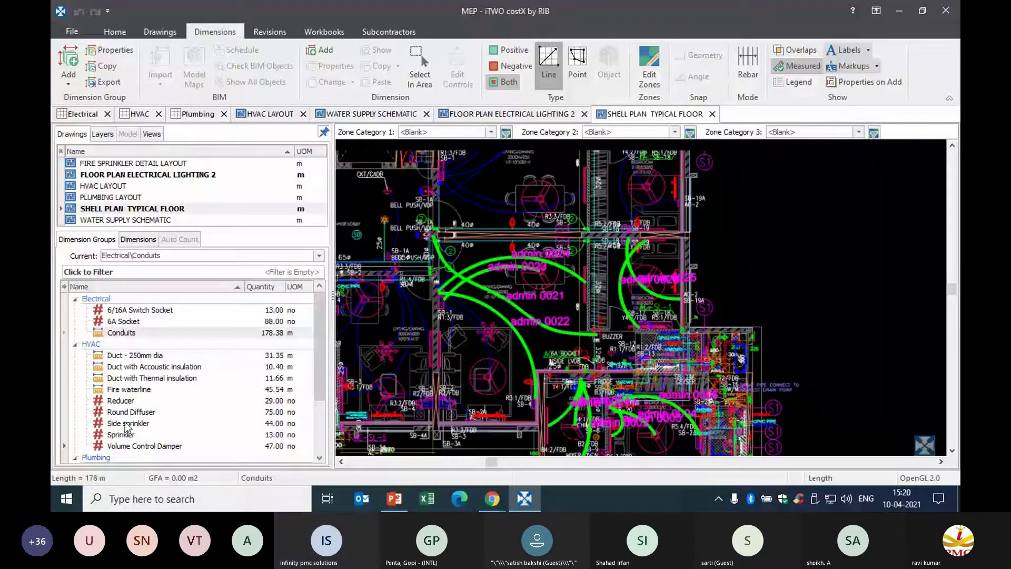
{"action": "scroll", "coordinate": [126, 428], "scroll_direction": "down", "scroll_amount": 2}
{"action": "left_click", "coordinate": [136, 390]}
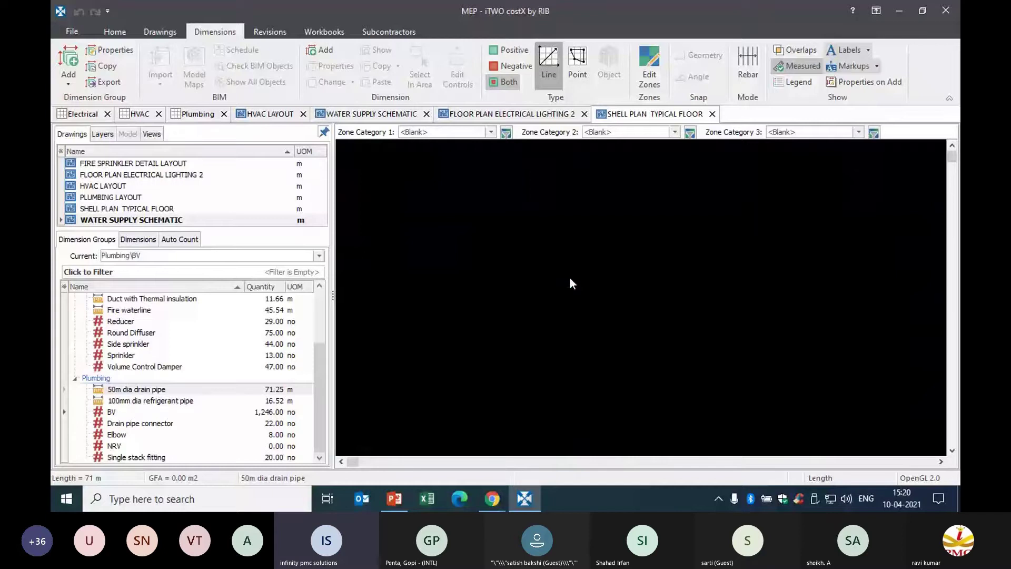
- Make 50m dia drain pipe active and finish a 14.696 m drain pipe run
{"action": "left_click", "coordinate": [137, 390]}
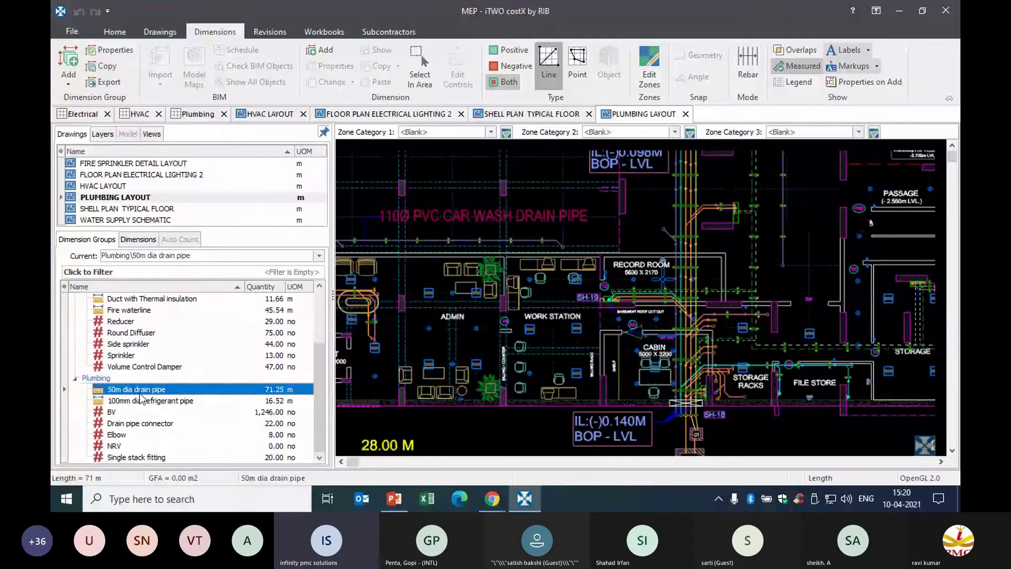
{"action": "scroll", "coordinate": [688, 298], "scroll_direction": "up", "scroll_amount": 3}
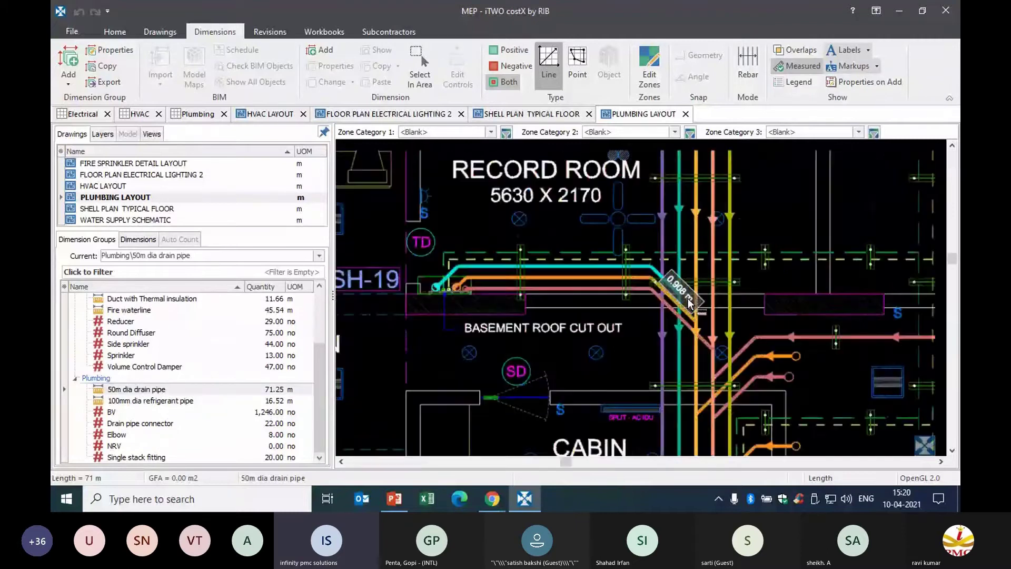
{"action": "scroll", "coordinate": [688, 299], "scroll_direction": "down", "scroll_amount": 3}
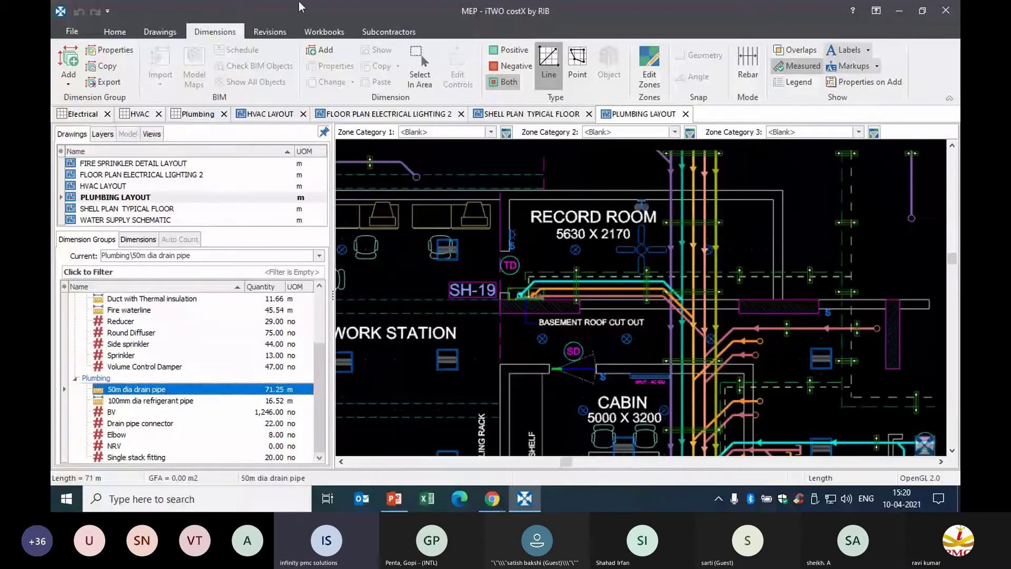
{"action": "left_click", "coordinate": [160, 32]}
{"action": "scroll", "coordinate": [673, 226], "scroll_direction": "up", "scroll_amount": 1}
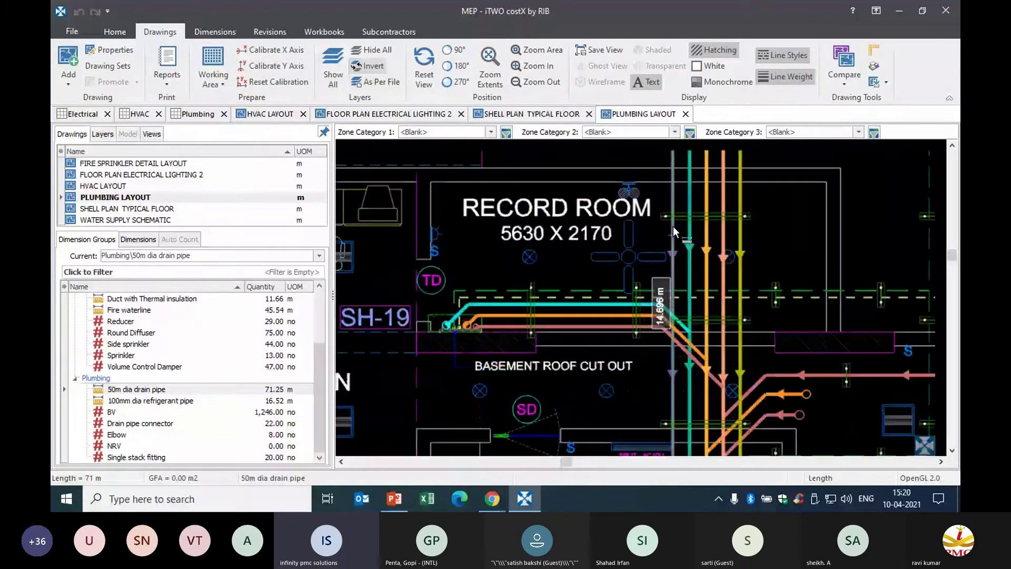
{"action": "scroll", "coordinate": [674, 226], "scroll_direction": "up", "scroll_amount": 1}
{"action": "key", "text": "Return"}
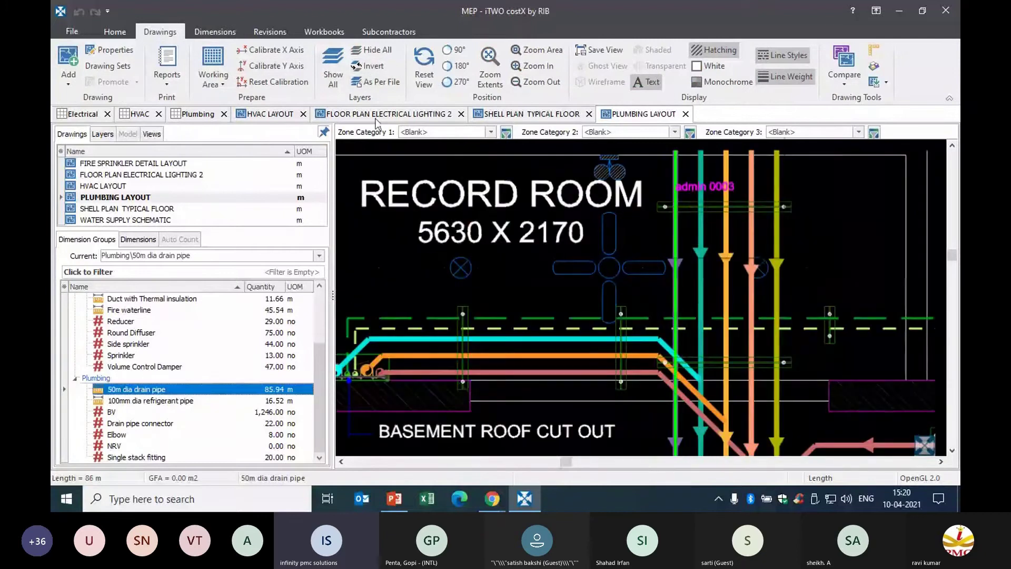
- Check the measured markups with Drawings Invert, then Show All layers again
{"action": "left_click", "coordinate": [358, 73]}
{"action": "scroll", "coordinate": [575, 277], "scroll_direction": "down", "scroll_amount": 4}
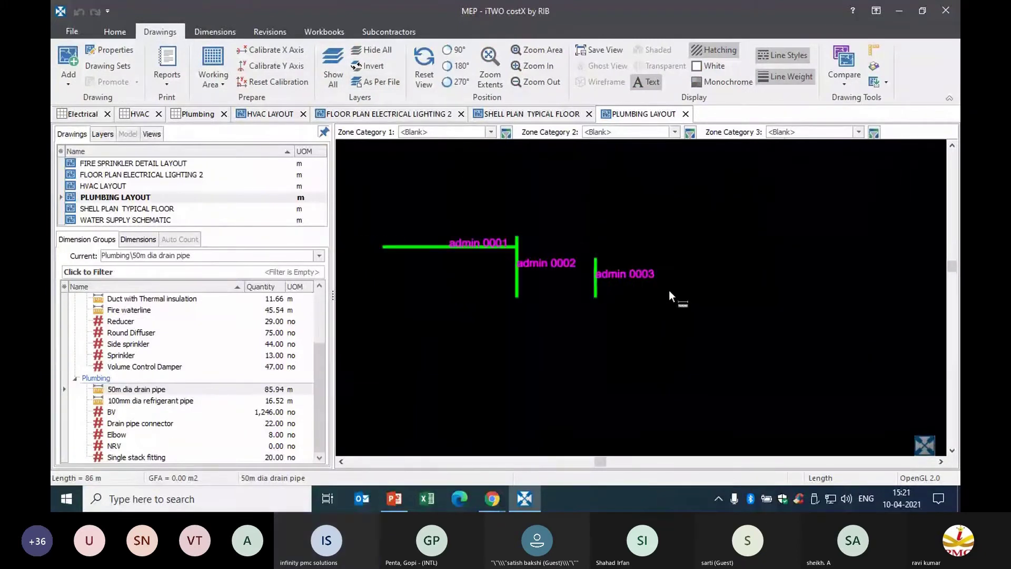
{"action": "scroll", "coordinate": [348, 295], "scroll_direction": "up", "scroll_amount": 1}
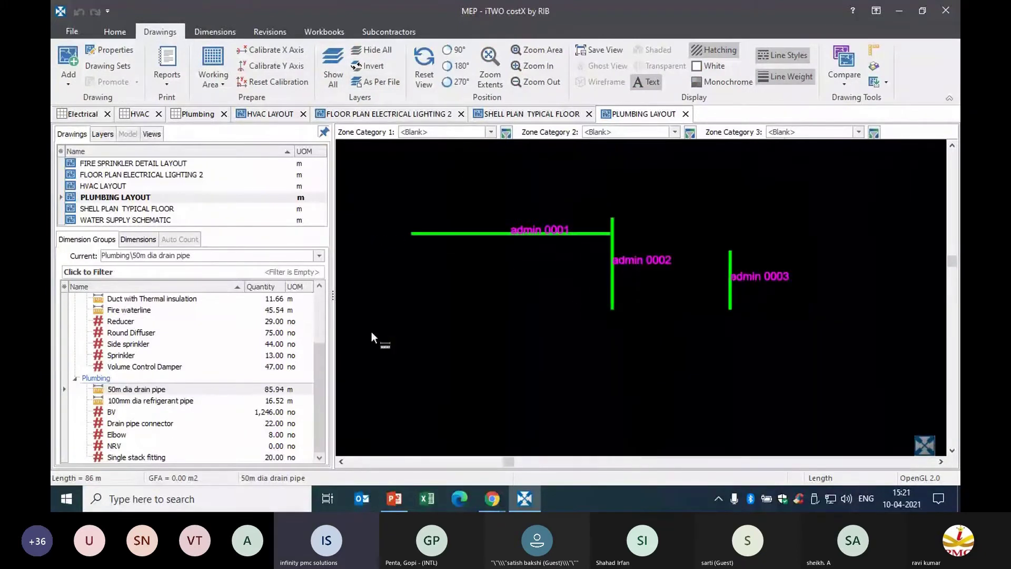
{"action": "left_click", "coordinate": [343, 74]}
{"action": "scroll", "coordinate": [552, 216], "scroll_direction": "up", "scroll_amount": 1}
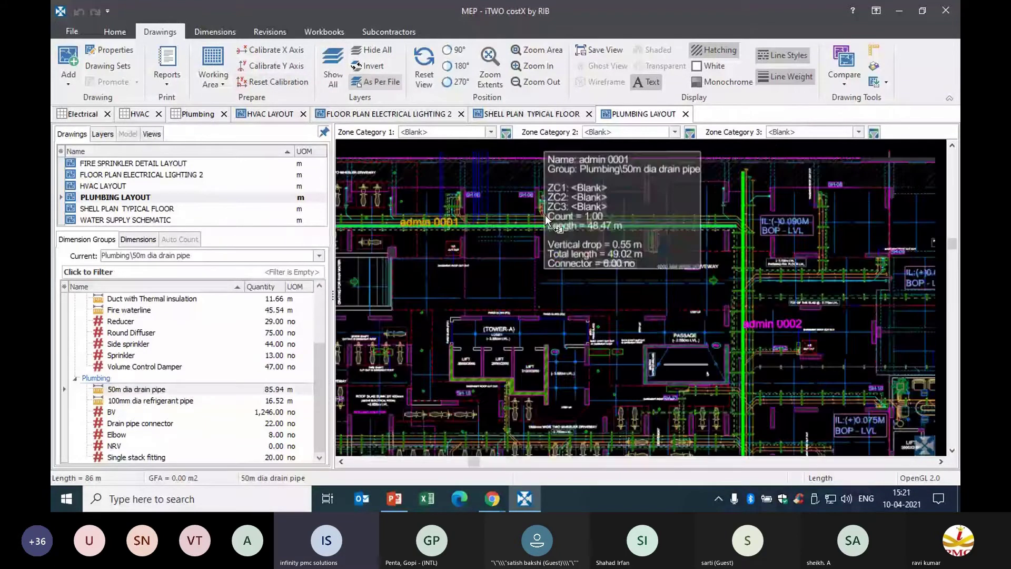
{"action": "scroll", "coordinate": [550, 349], "scroll_direction": "up", "scroll_amount": 5}
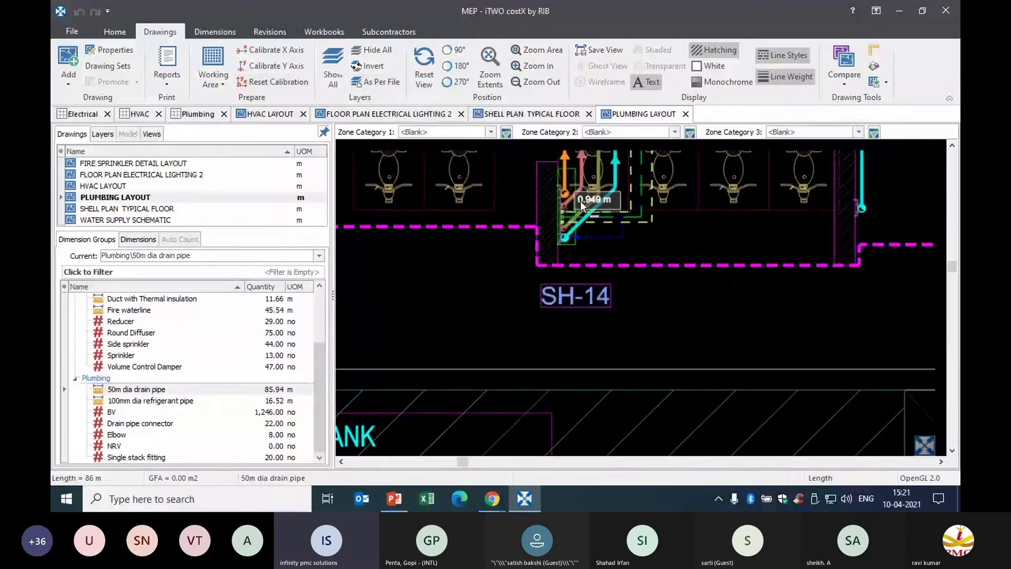
- Finish a short drain pipe run as admin 0004 and start another run, reaching 86.27 m
{"action": "double_click", "coordinate": [575, 191]}
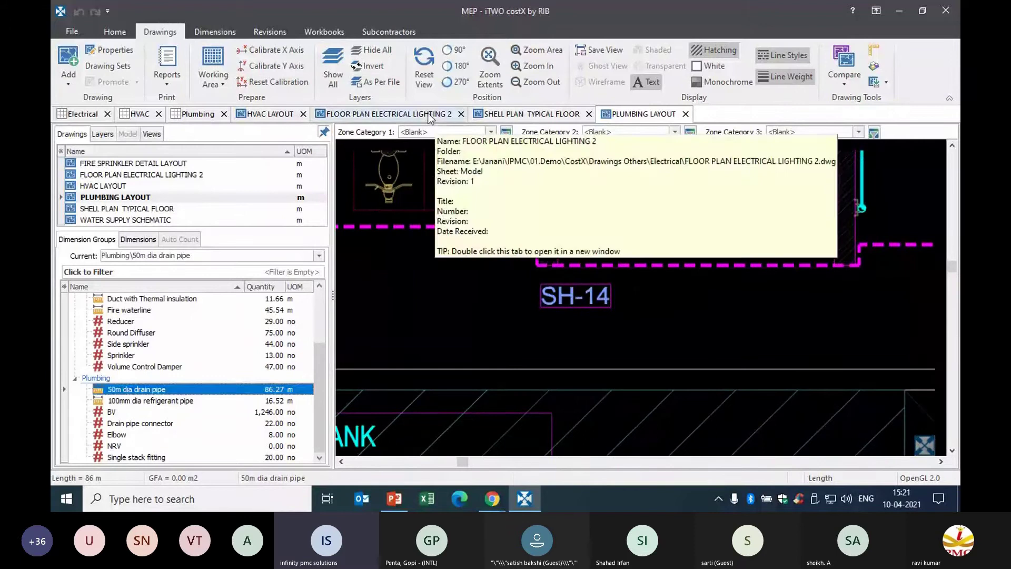
{"action": "left_click", "coordinate": [475, 227]}
{"action": "scroll", "coordinate": [545, 321], "scroll_direction": "down", "scroll_amount": 4}
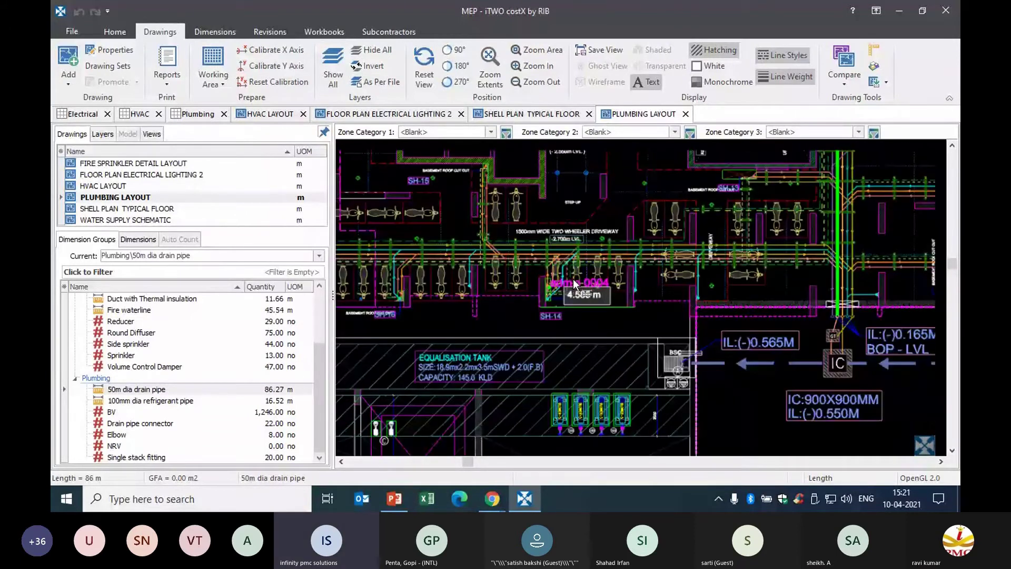
{"action": "scroll", "coordinate": [688, 236], "scroll_direction": "down", "scroll_amount": 2}
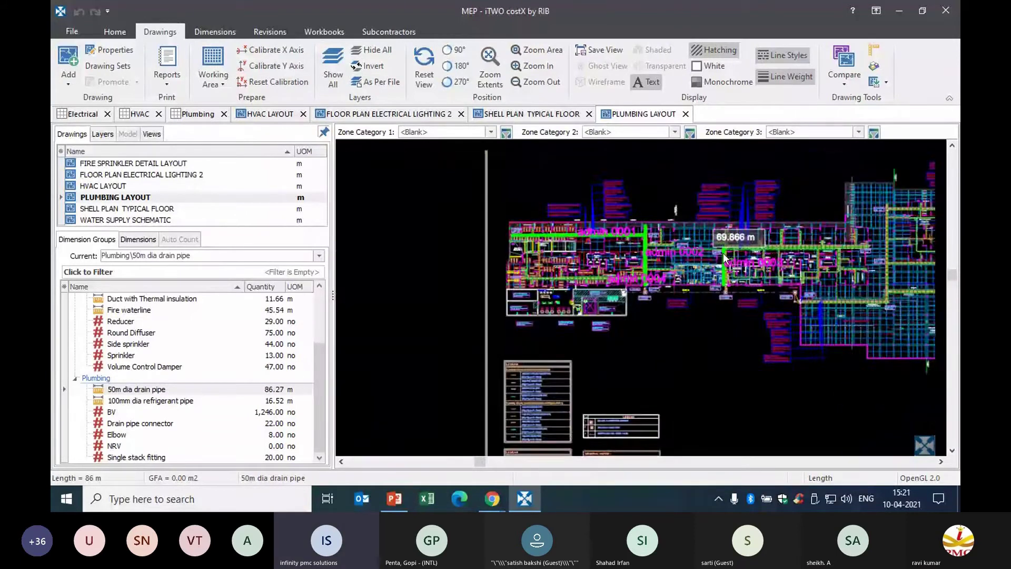
{"action": "scroll", "coordinate": [723, 258], "scroll_direction": "down", "scroll_amount": 2}
{"action": "scroll", "coordinate": [752, 211], "scroll_direction": "up", "scroll_amount": 3}
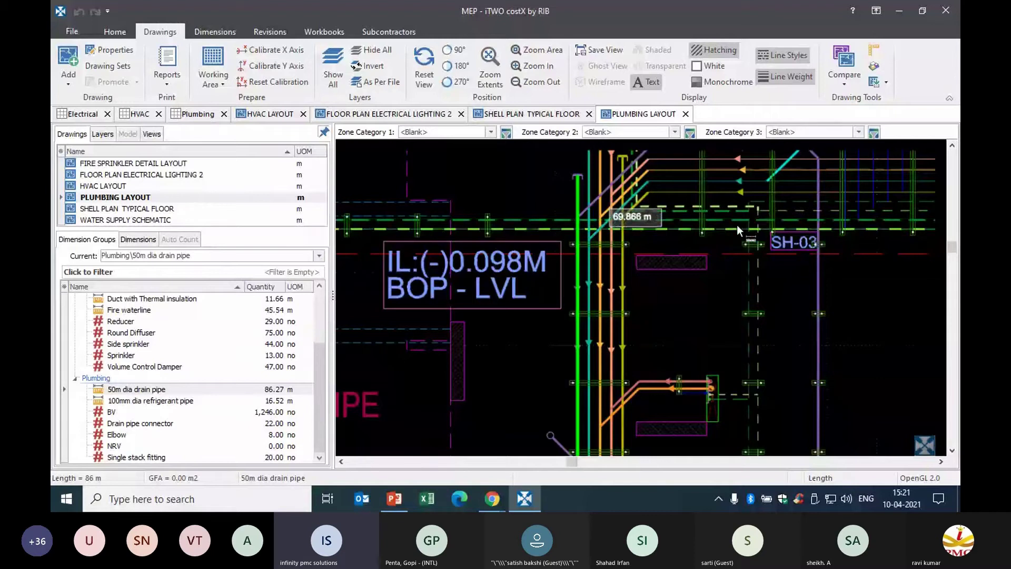
{"action": "scroll", "coordinate": [739, 246], "scroll_direction": "down", "scroll_amount": 2}
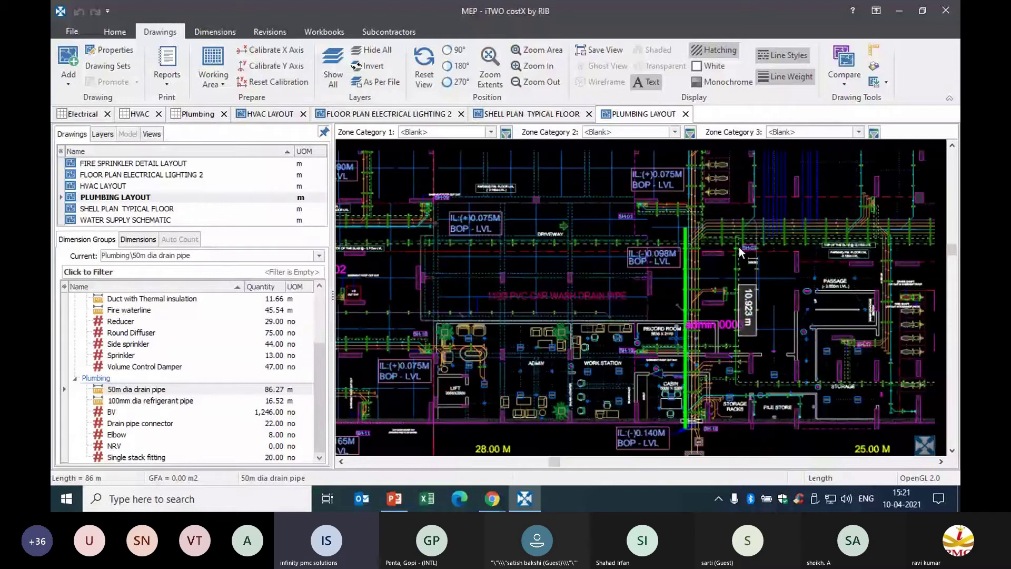
- Make 100mm dia refrigerant pipe current, showing its Vertical drop and Total length quantities
{"action": "left_click", "coordinate": [127, 403]}
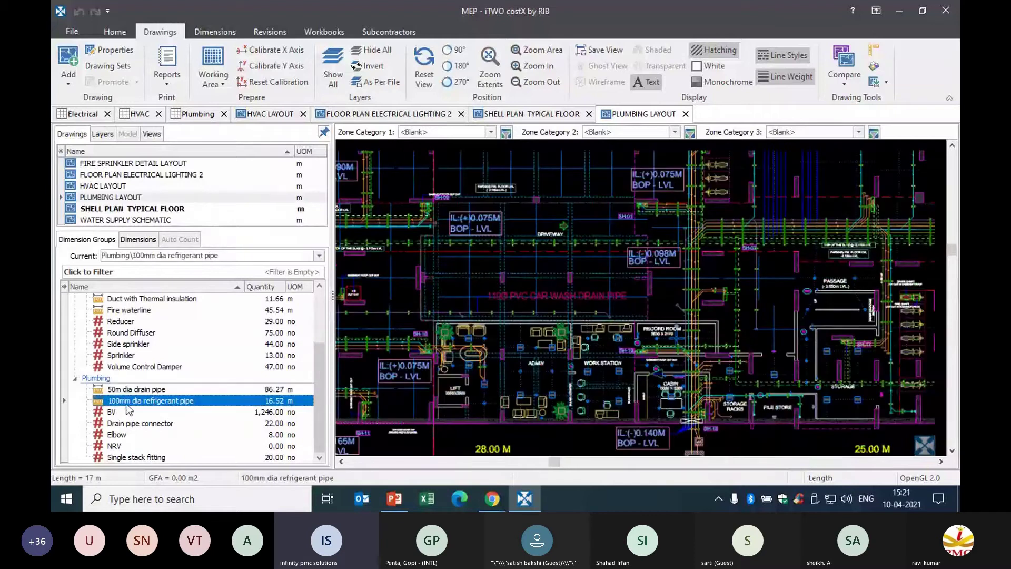
{"action": "left_click", "coordinate": [596, 279]}
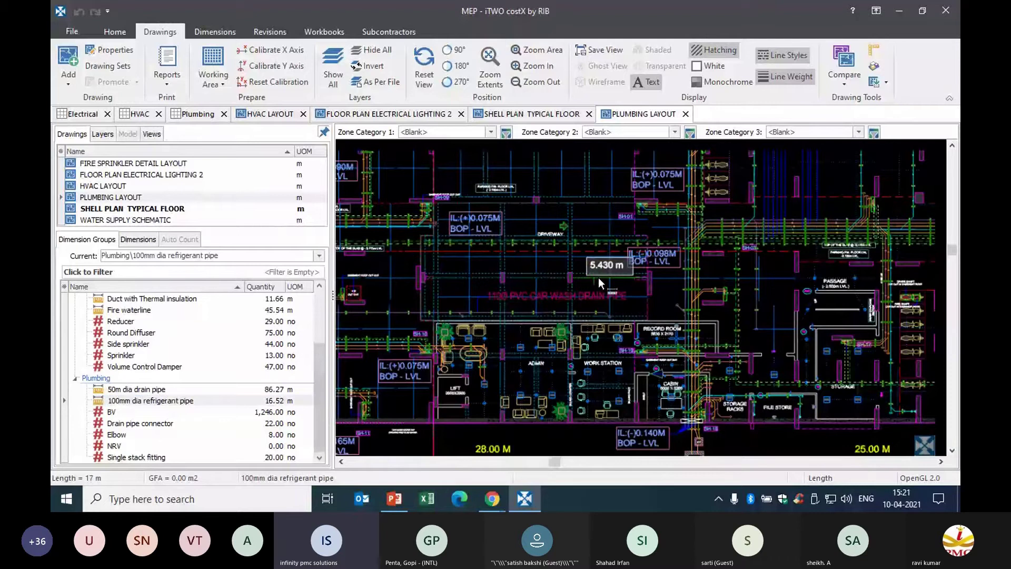
{"action": "scroll", "coordinate": [599, 277], "scroll_direction": "down", "scroll_amount": 2}
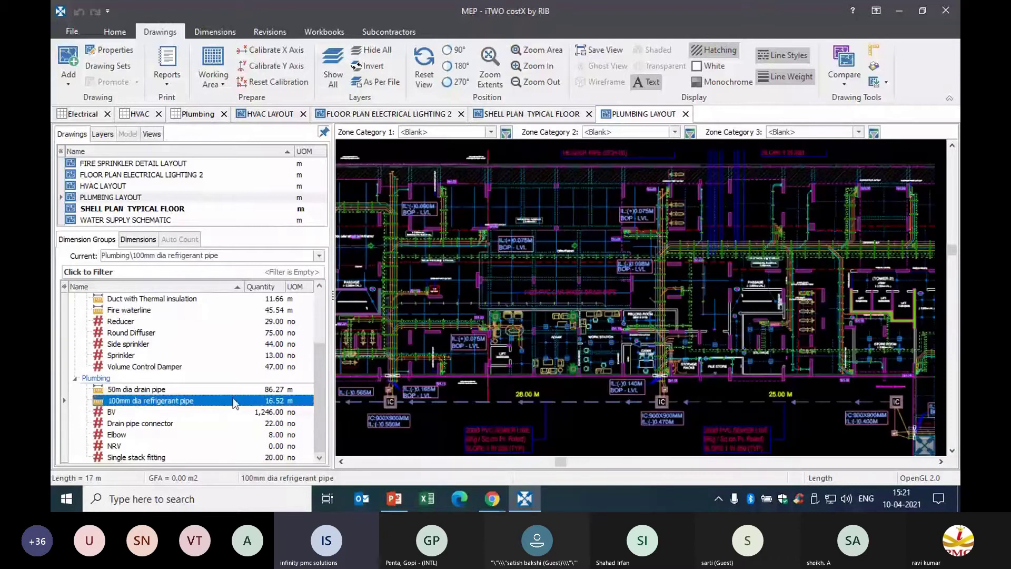
{"action": "scroll", "coordinate": [609, 384], "scroll_direction": "up", "scroll_amount": 4}
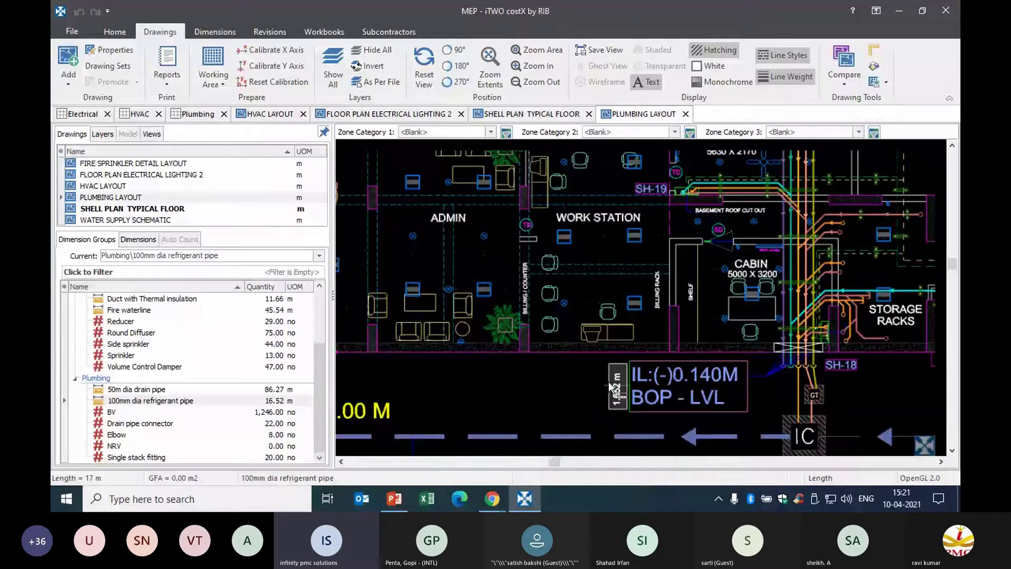
{"action": "scroll", "coordinate": [589, 362], "scroll_direction": "down", "scroll_amount": 4}
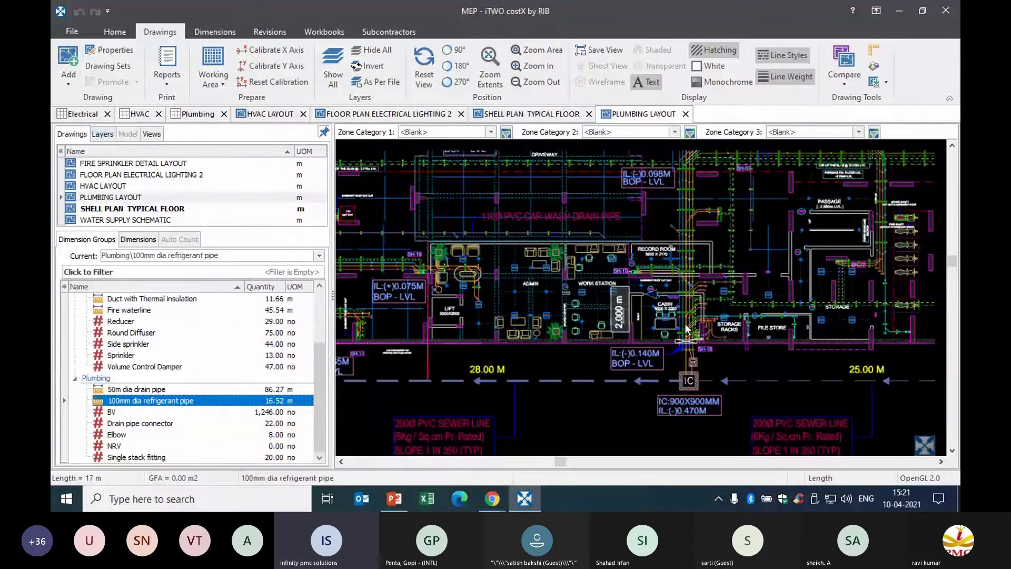
{"action": "scroll", "coordinate": [580, 325], "scroll_direction": "down", "scroll_amount": 2}
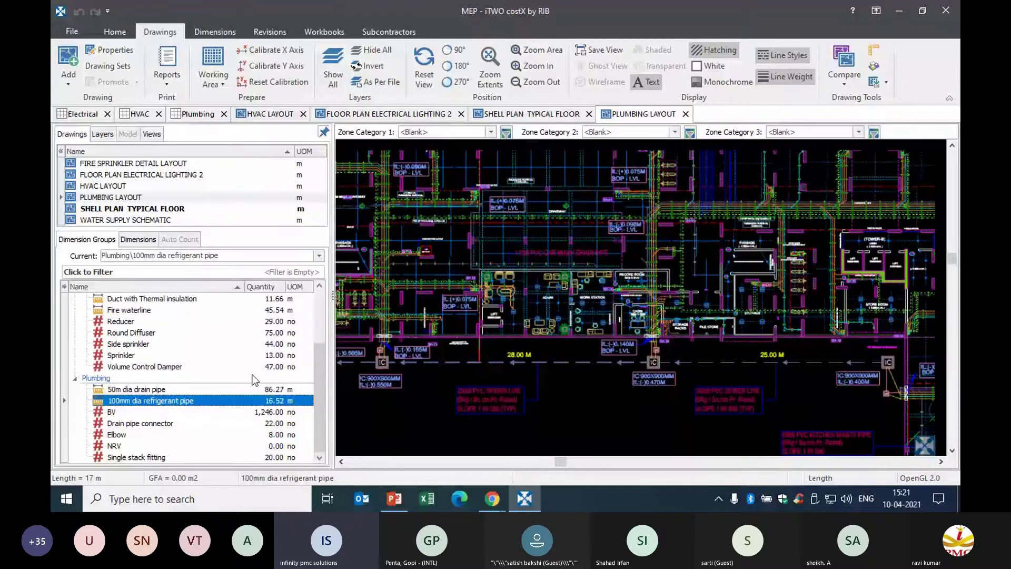
{"action": "mouse_move", "coordinate": [185, 392]}
{"action": "double_click", "coordinate": [186, 402]}
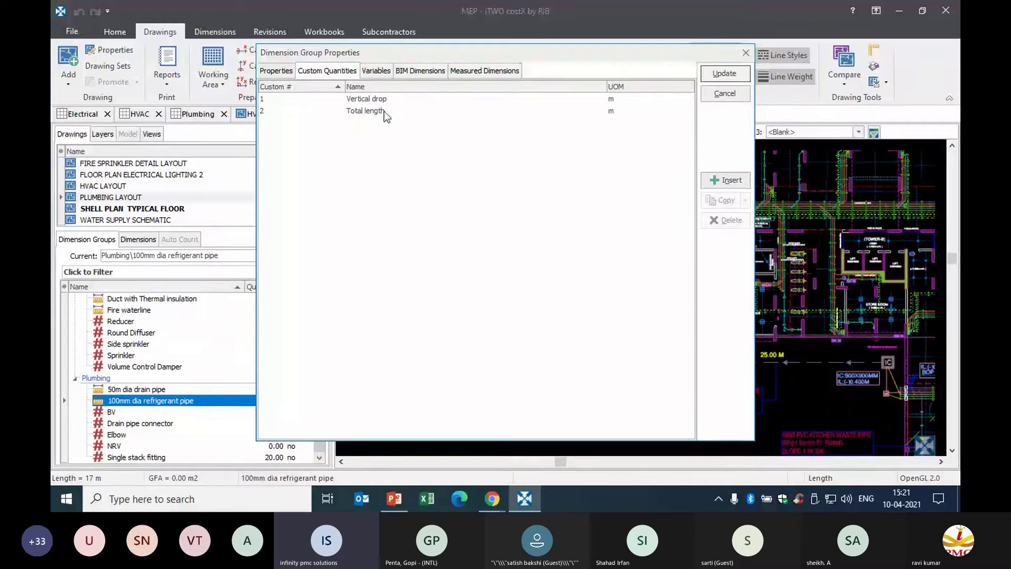
{"action": "left_click", "coordinate": [463, 73]}
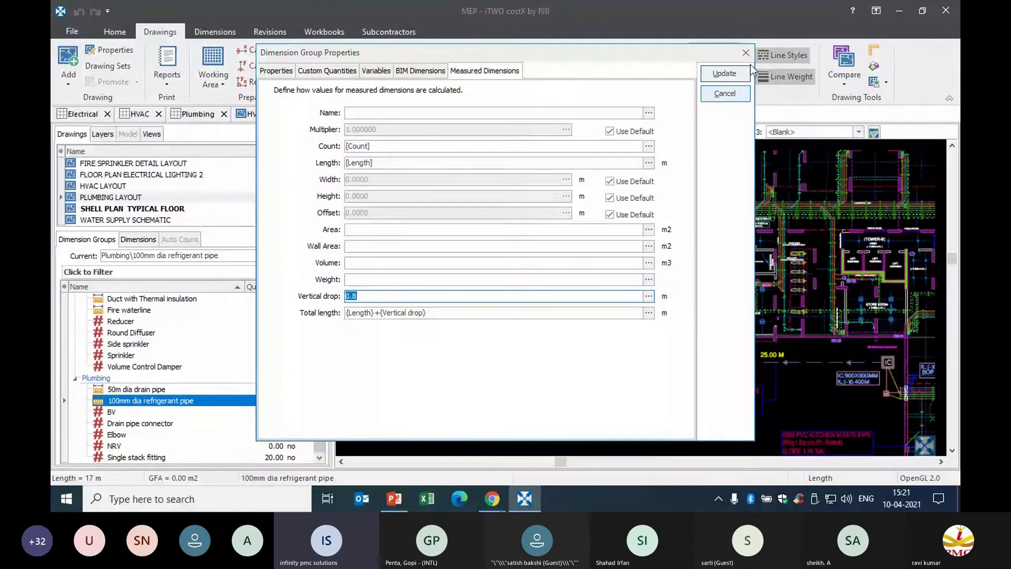
{"action": "left_click", "coordinate": [724, 73]}
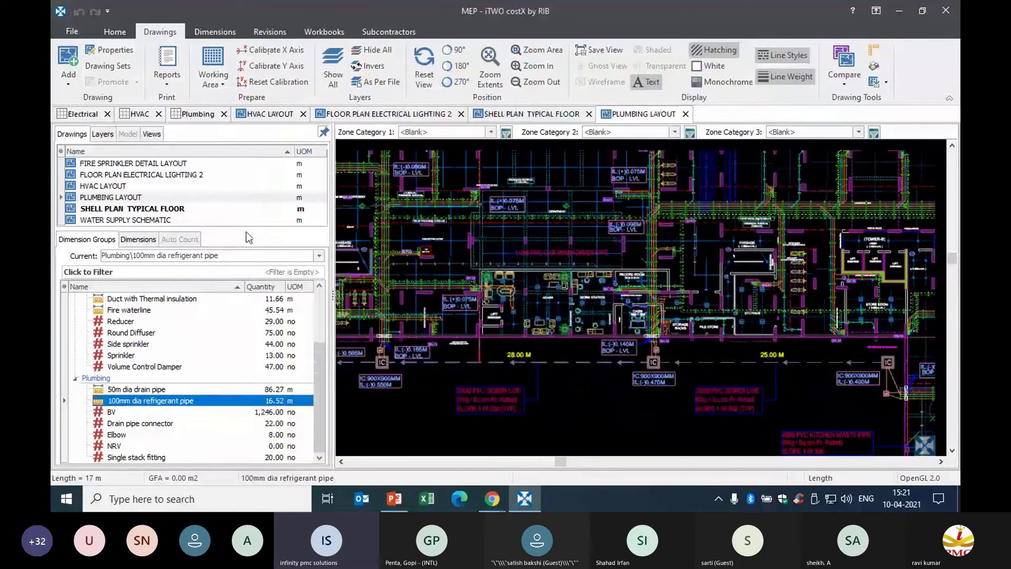
- Open SHELL PLAN TYPICAL FLOOR and inspect the refrigerant run: 0.80 m drop, 10.06 m total
{"action": "left_click", "coordinate": [532, 113]}
{"action": "scroll", "coordinate": [570, 264], "scroll_direction": "up", "scroll_amount": 6}
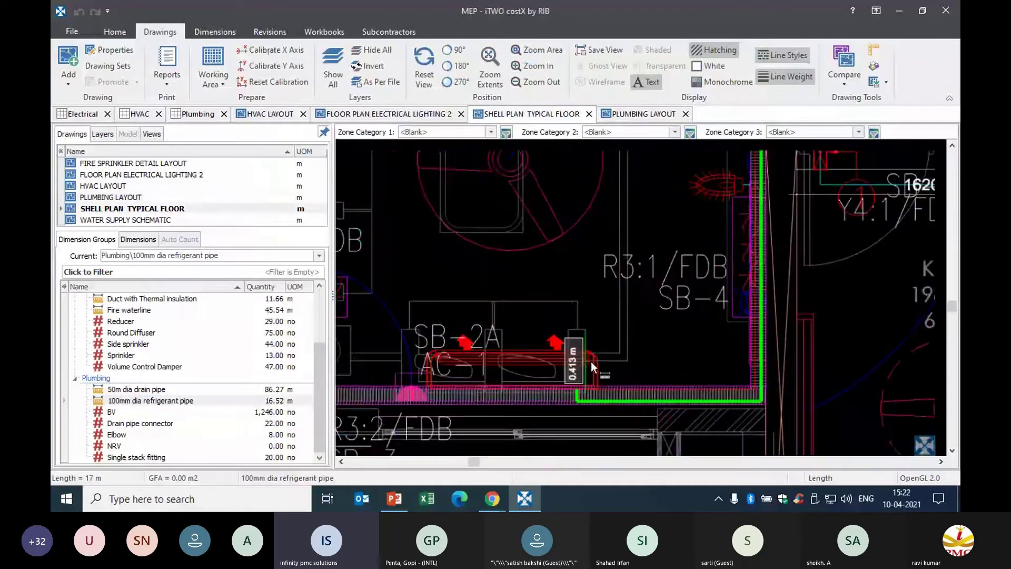
{"action": "scroll", "coordinate": [754, 311], "scroll_direction": "down", "scroll_amount": 5}
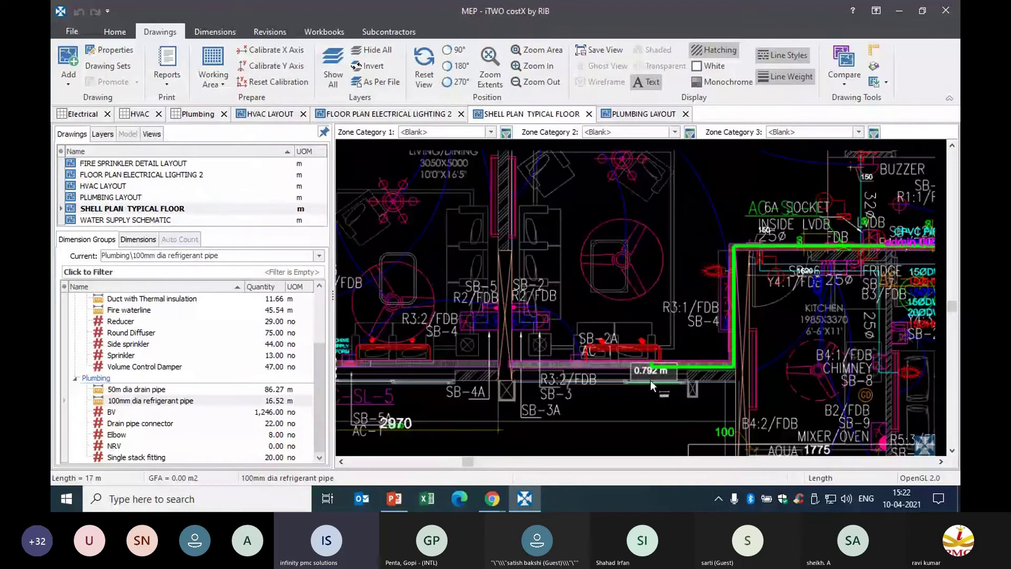
{"action": "scroll", "coordinate": [650, 380], "scroll_direction": "up", "scroll_amount": 4}
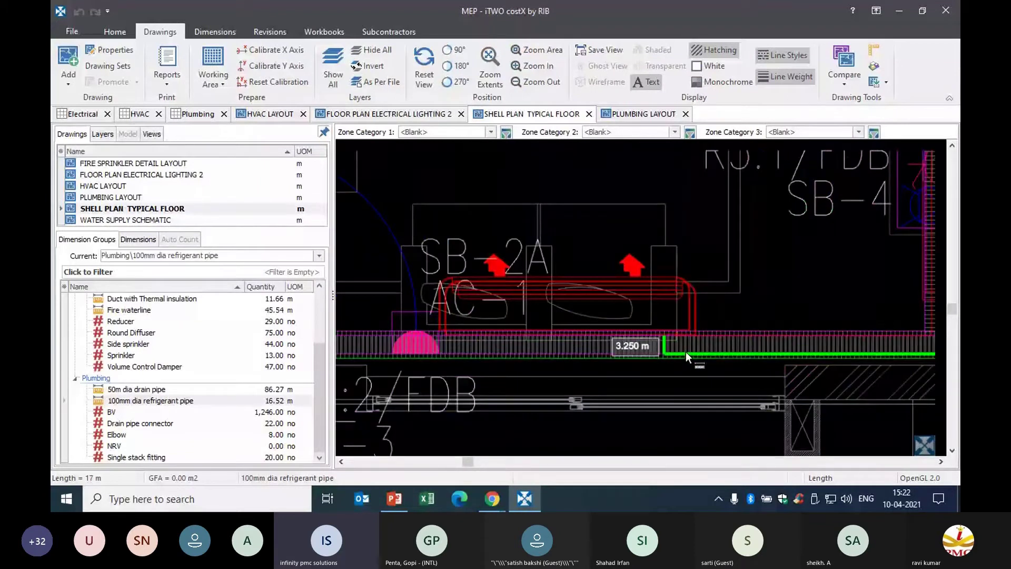
{"action": "mouse_move", "coordinate": [686, 352]}
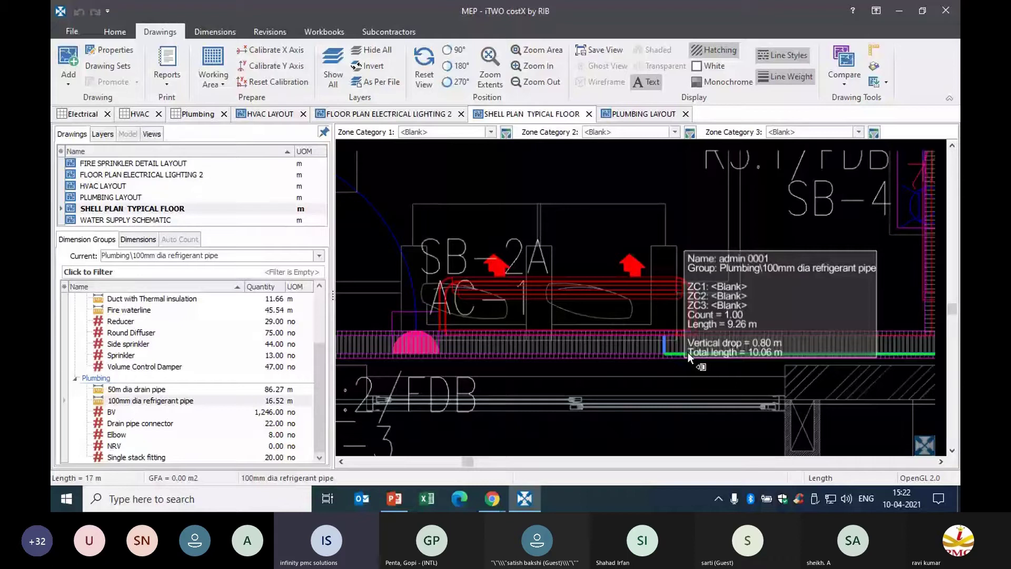
{"action": "scroll", "coordinate": [494, 327], "scroll_direction": "down", "scroll_amount": 3}
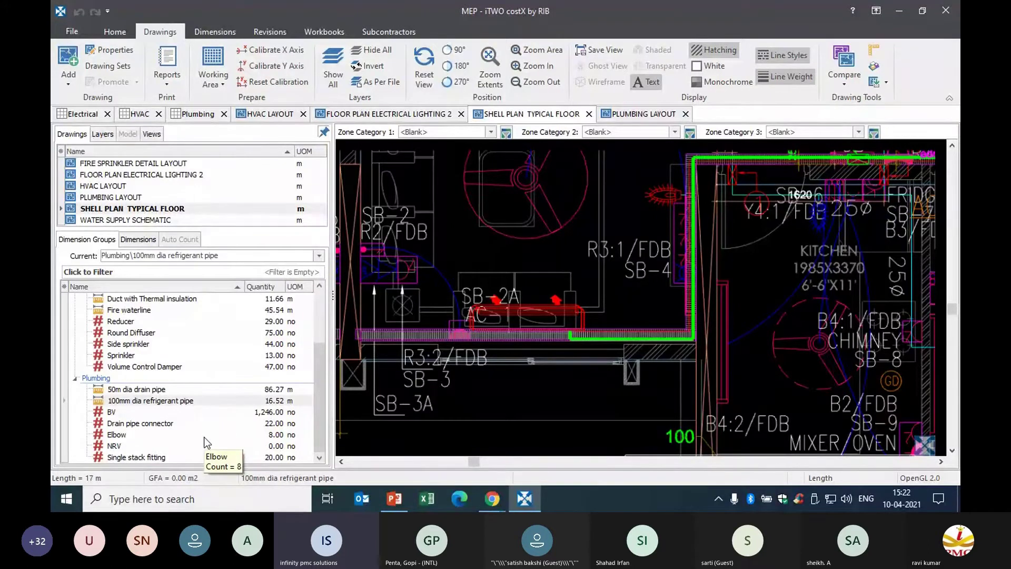
- Present the PowerPoint from Customised takeoff to slide 22, 'Collaboration of drawing and estimate'
{"action": "left_click", "coordinate": [394, 498]}
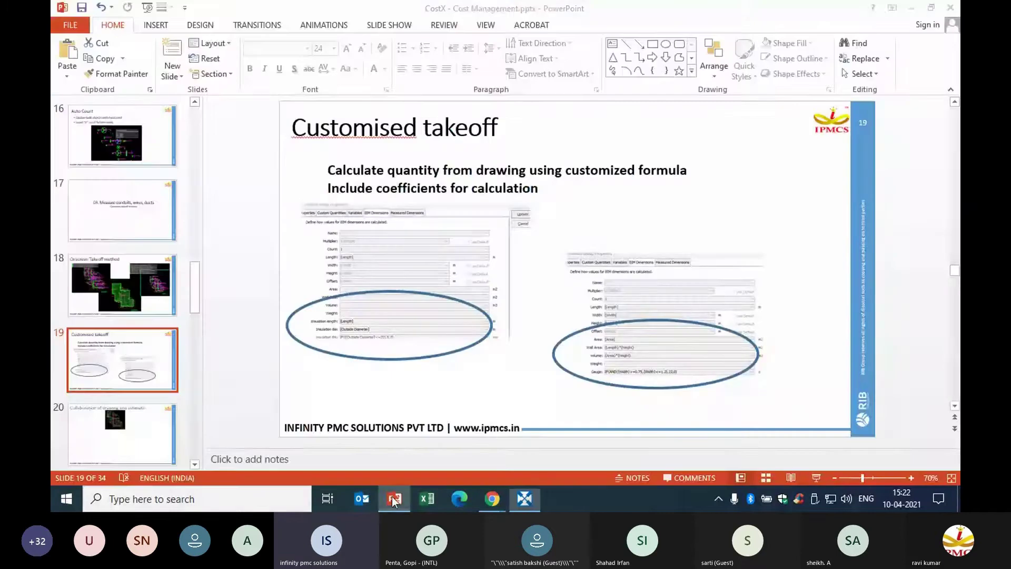
{"action": "left_click", "coordinate": [816, 479]}
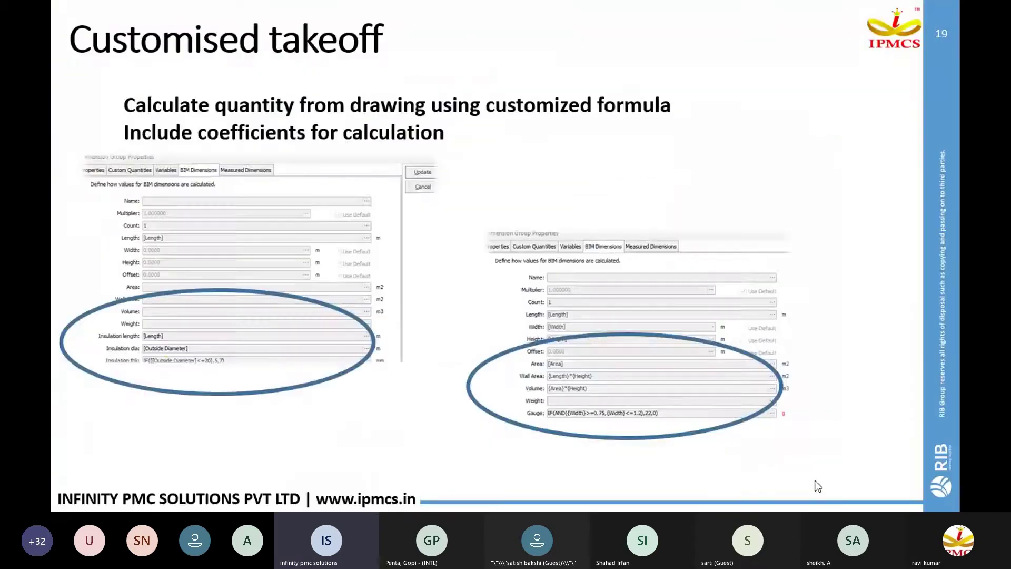
{"action": "left_click", "coordinate": [817, 485]}
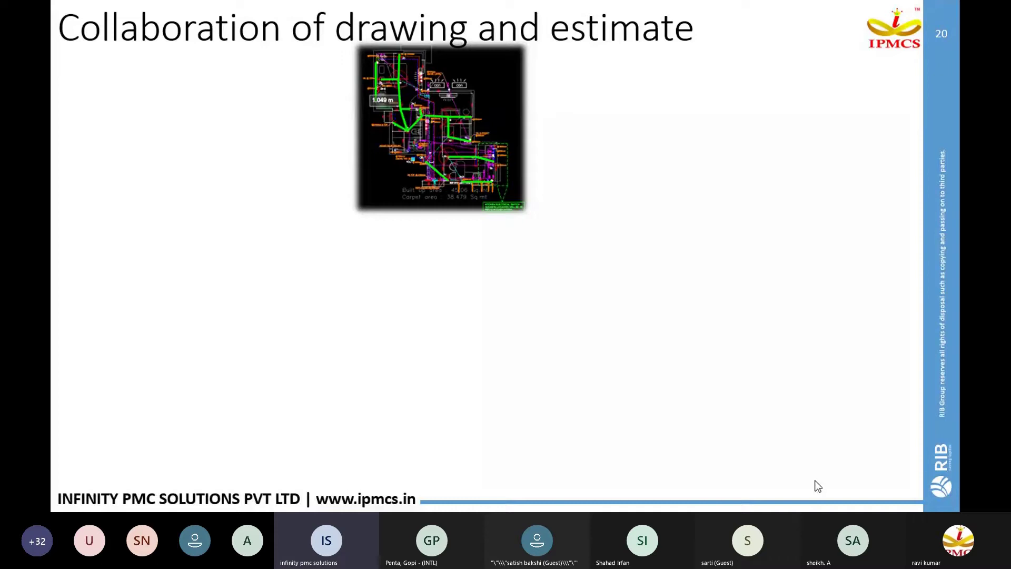
{"action": "left_click", "coordinate": [817, 486]}
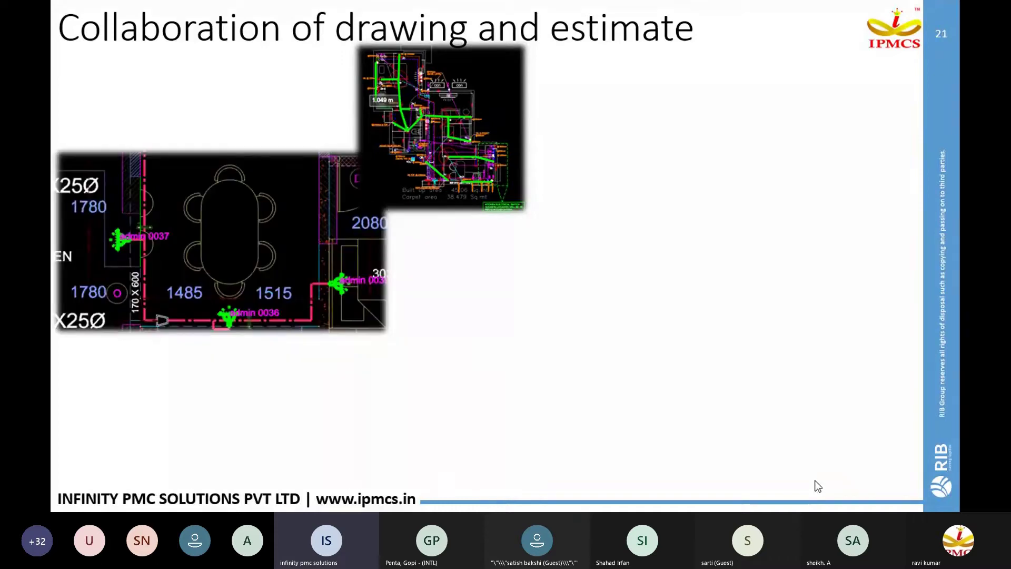
{"action": "left_click", "coordinate": [818, 486]}
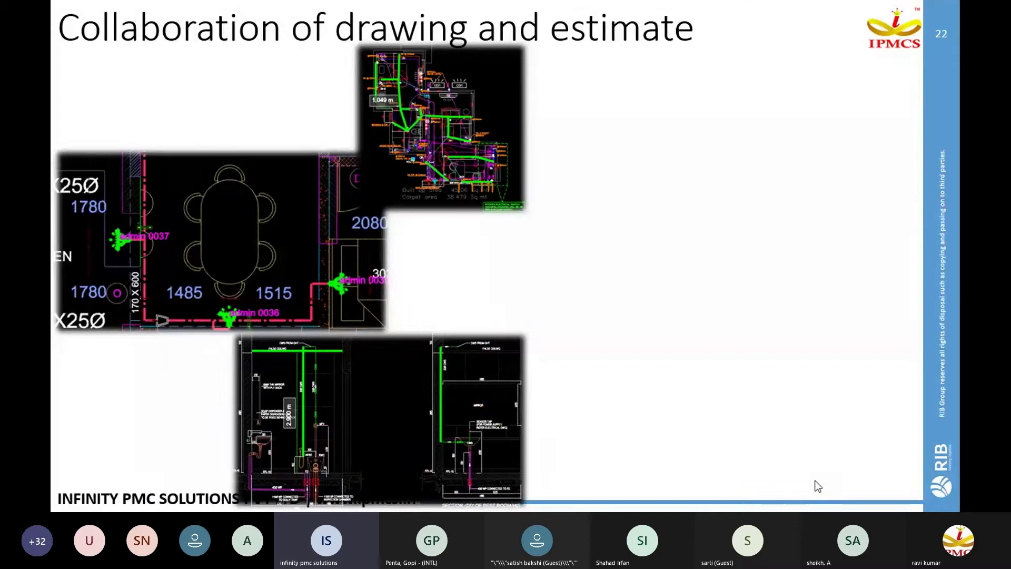
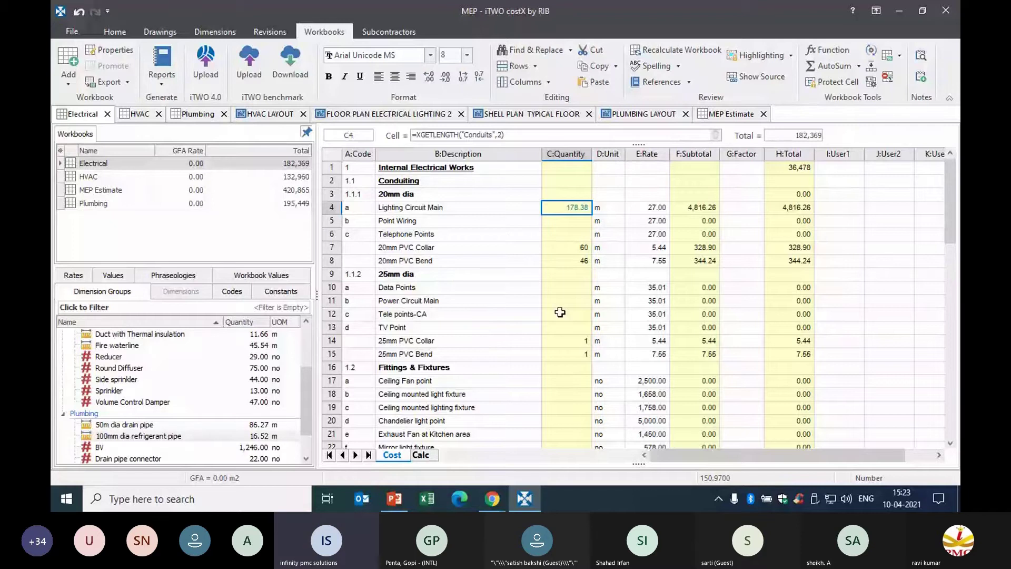
{"action": "scroll", "coordinate": [560, 312], "scroll_direction": "down", "scroll_amount": 4}
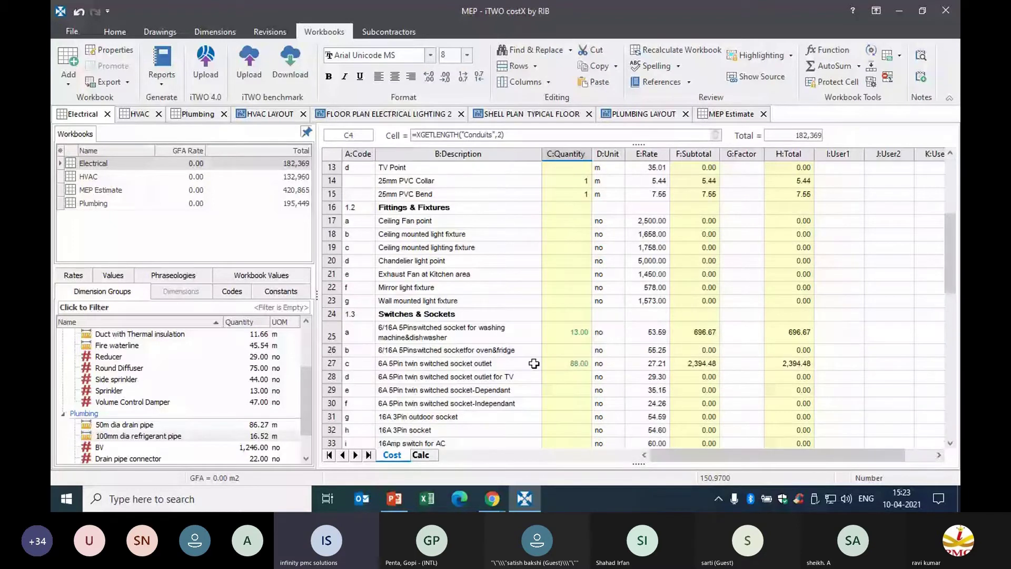
{"action": "left_click", "coordinate": [568, 332]}
{"action": "scroll", "coordinate": [580, 291], "scroll_direction": "down", "scroll_amount": 2}
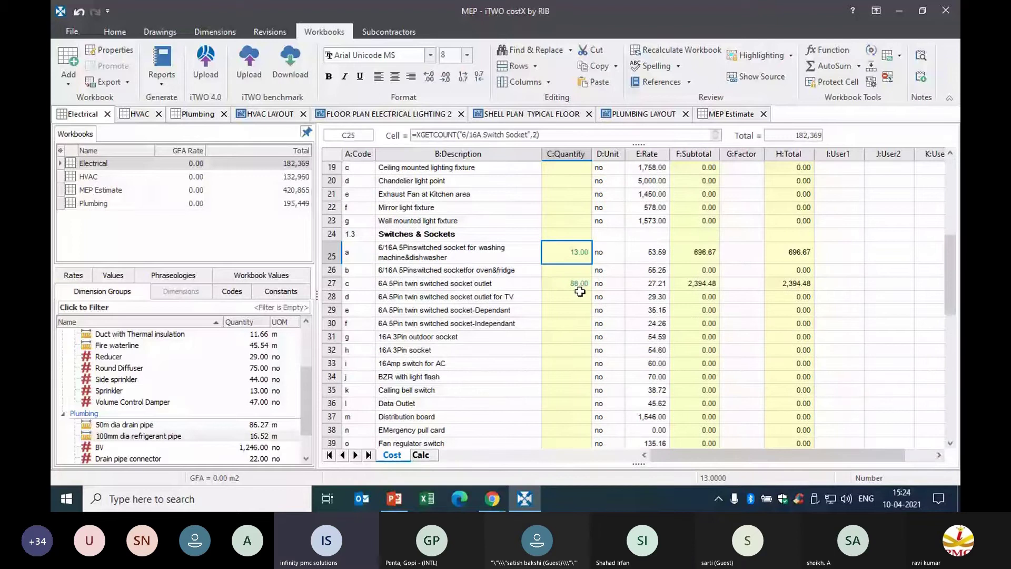
{"action": "left_click", "coordinate": [580, 293]}
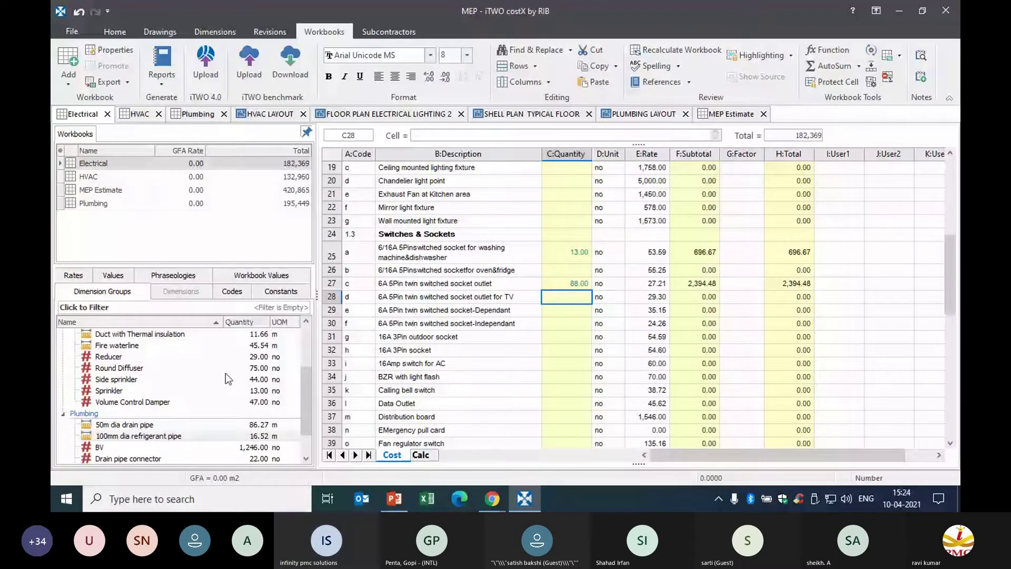
{"action": "left_click", "coordinate": [238, 402]}
{"action": "scroll", "coordinate": [238, 401], "scroll_direction": "down", "scroll_amount": 1}
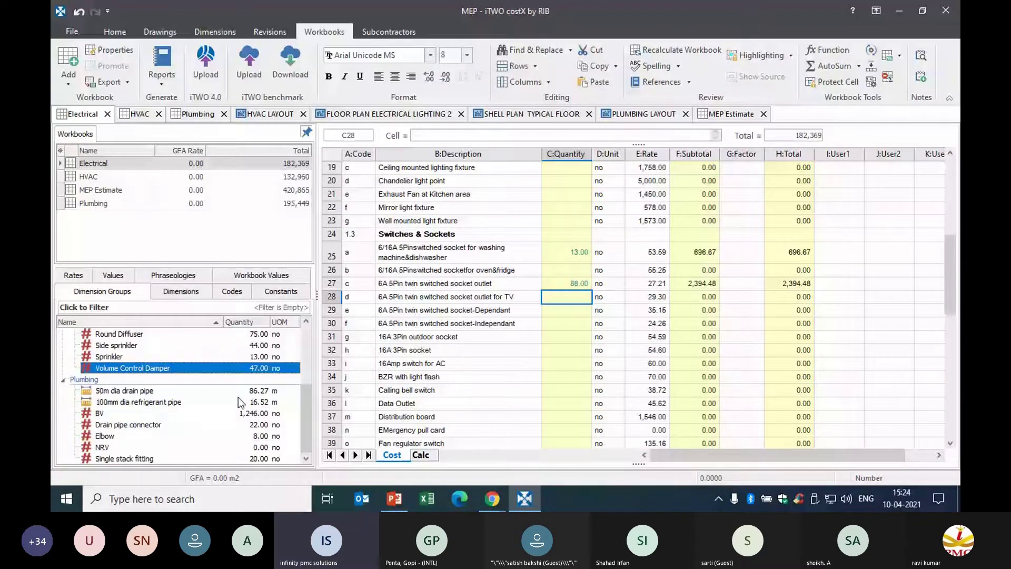
{"action": "scroll", "coordinate": [238, 397], "scroll_direction": "up", "scroll_amount": 4}
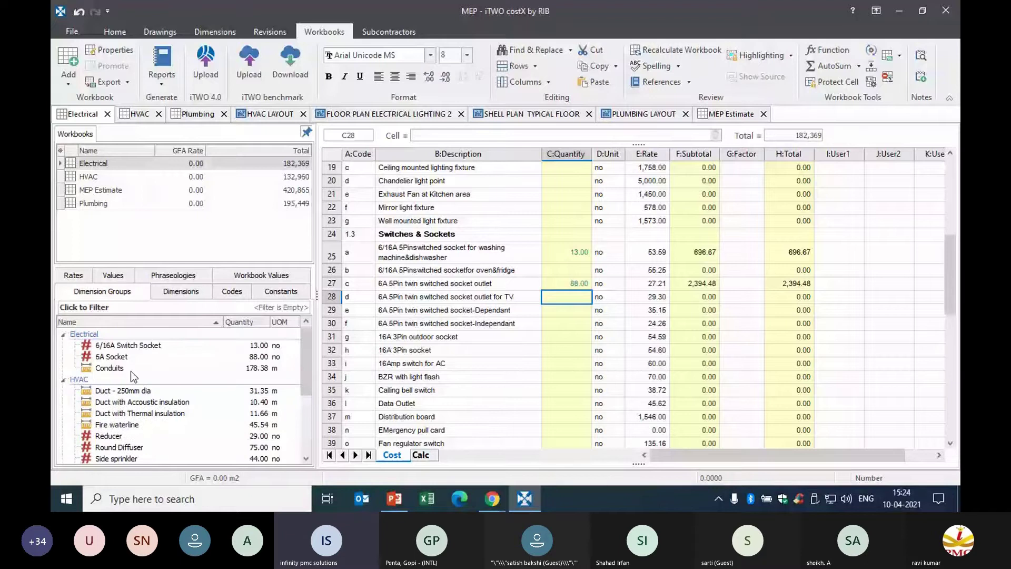
{"action": "left_click_drag", "start_coordinate": [112, 356], "coordinate": [393, 334]}
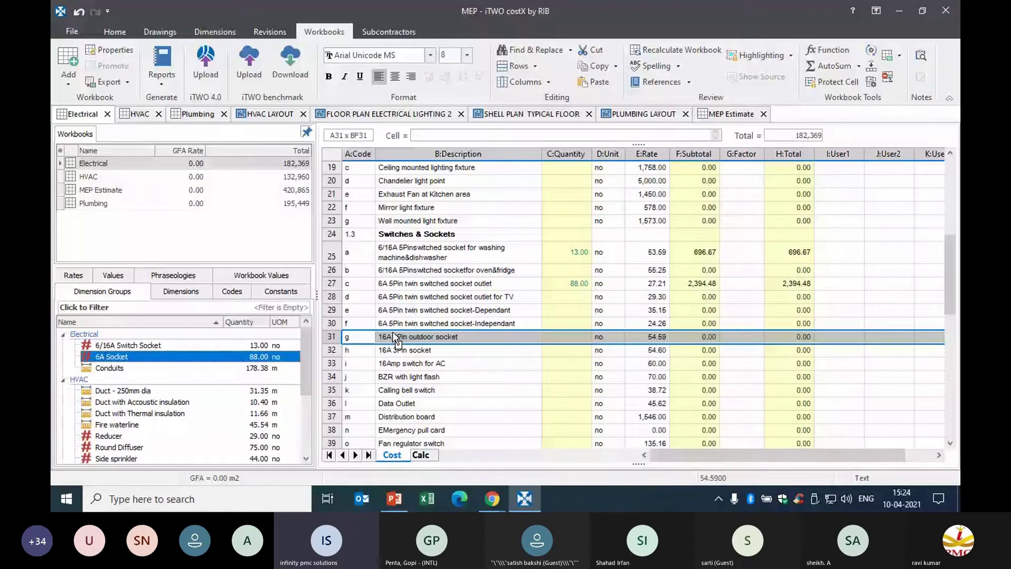
{"action": "left_click", "coordinate": [564, 298]}
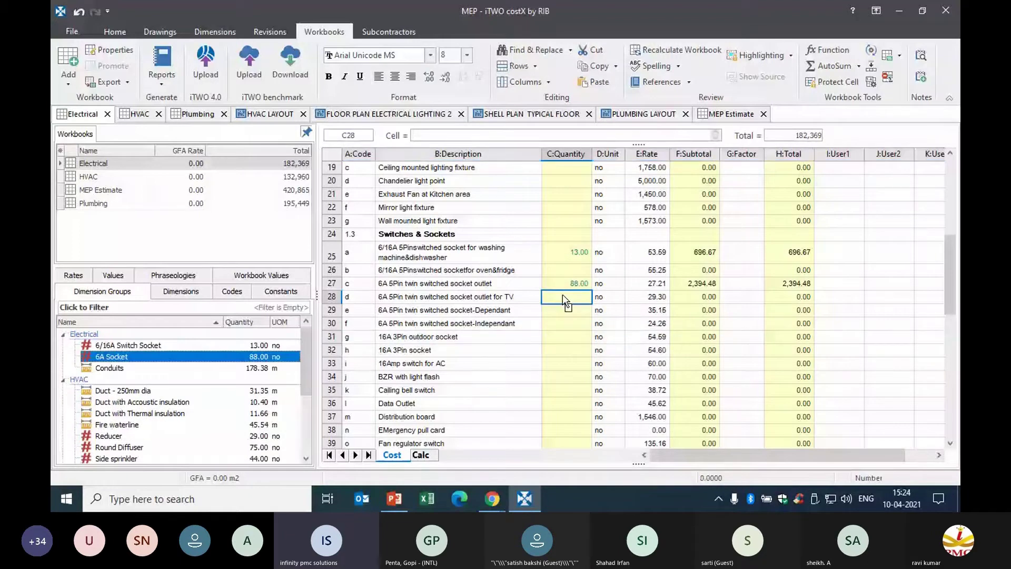
{"action": "mouse_move", "coordinate": [564, 300]}
{"action": "left_mouse_down"}
{"action": "mouse_move", "coordinate": [497, 326]}
{"action": "mouse_move", "coordinate": [567, 287]}
{"action": "left_mouse_up"}
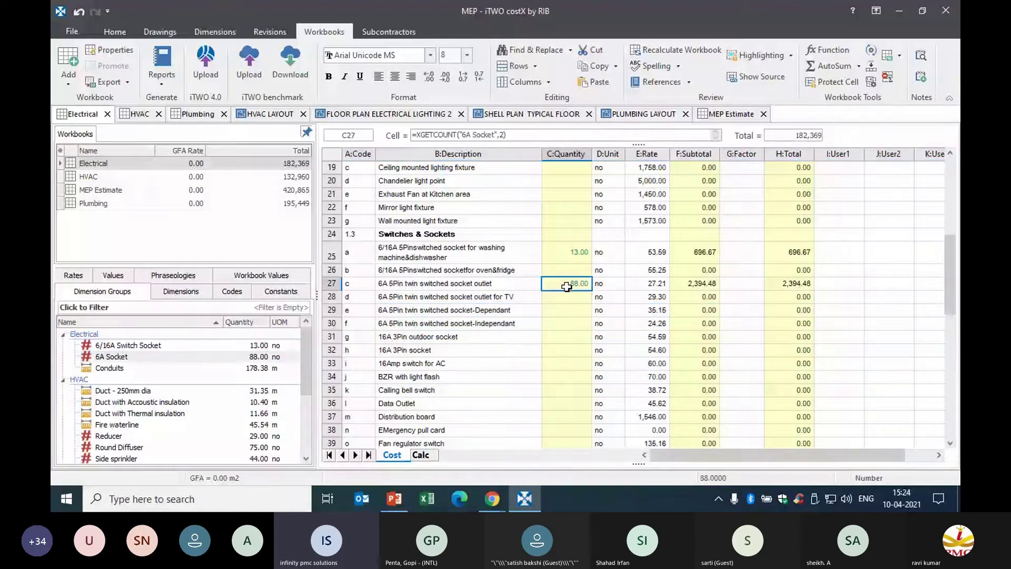
{"action": "left_click", "coordinate": [567, 287]}
{"action": "left_click", "coordinate": [567, 287]}
{"action": "left_click", "coordinate": [755, 78]}
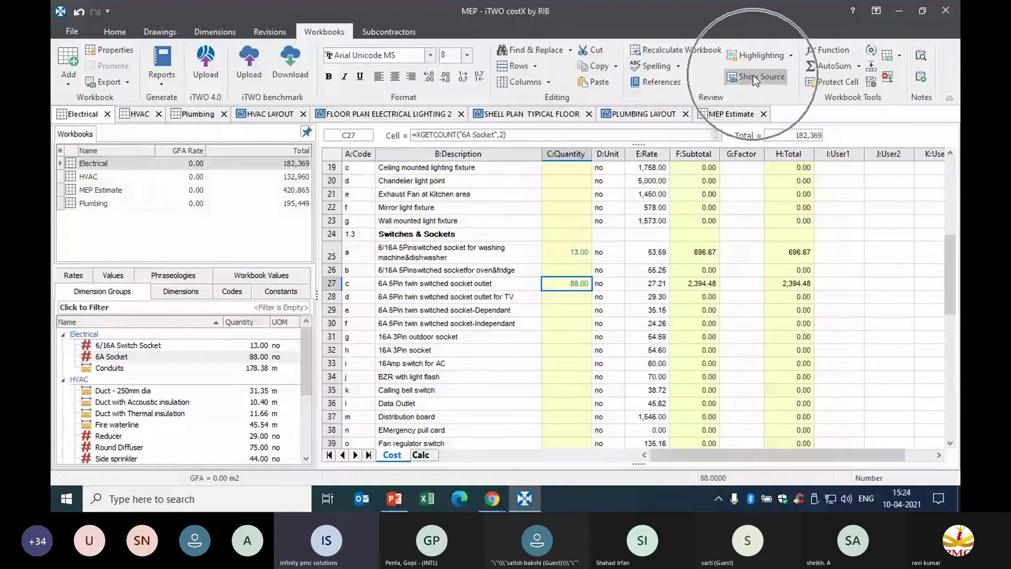
{"action": "scroll", "coordinate": [583, 356], "scroll_direction": "up", "scroll_amount": 5}
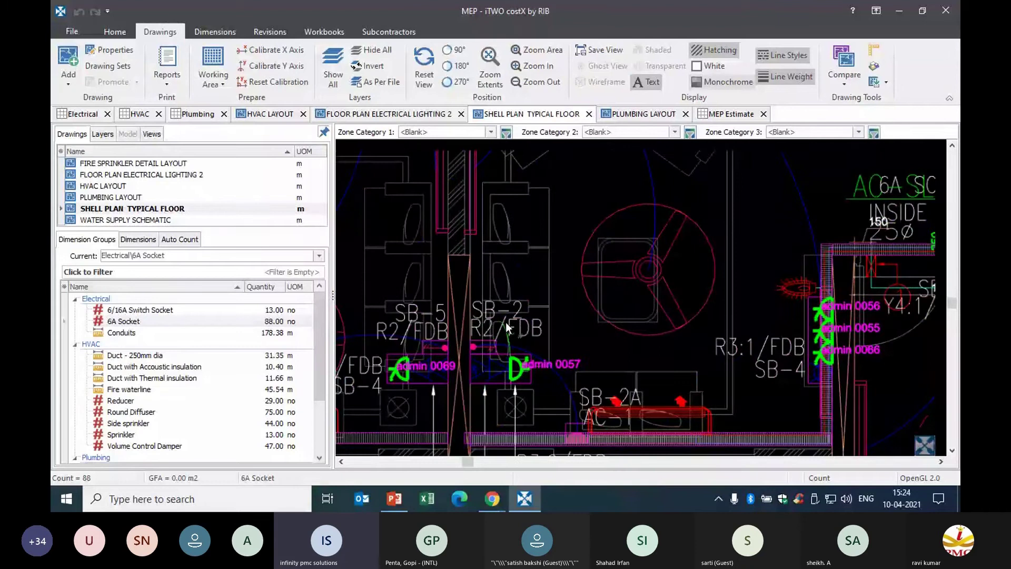
{"action": "scroll", "coordinate": [507, 328], "scroll_direction": "down", "scroll_amount": 3}
{"action": "scroll", "coordinate": [577, 329], "scroll_direction": "up", "scroll_amount": 2}
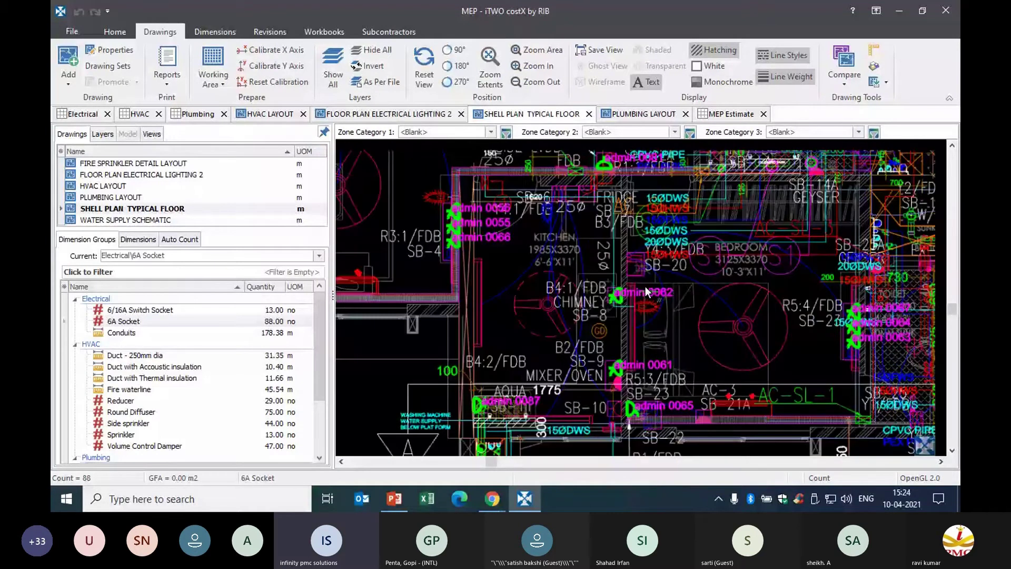
{"action": "left_click", "coordinate": [82, 114]}
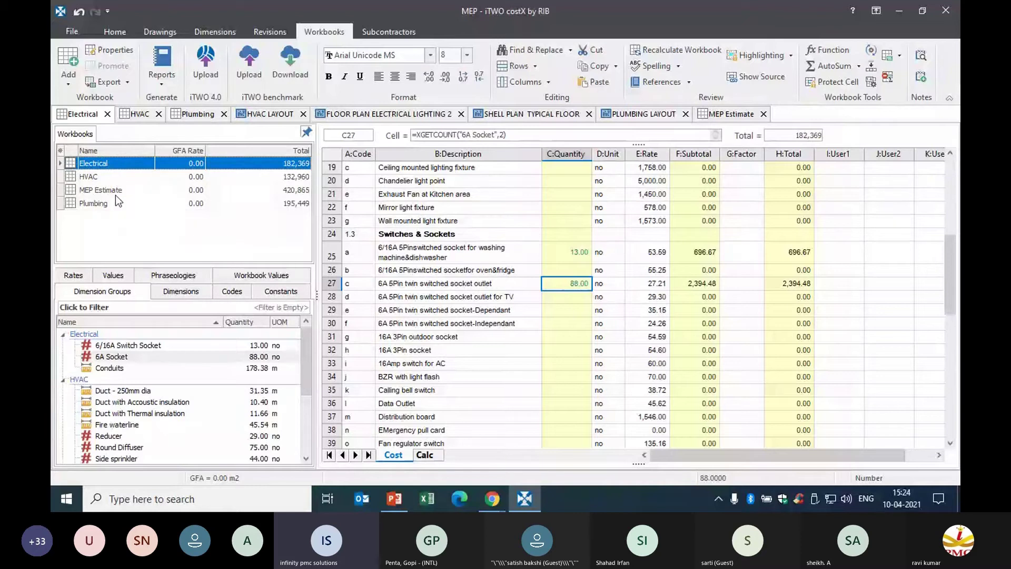
- Open the MEP Estimate summary and inspect the XGETNAMEDCELL formula behind Internal Electrical works
{"action": "double_click", "coordinate": [99, 192]}
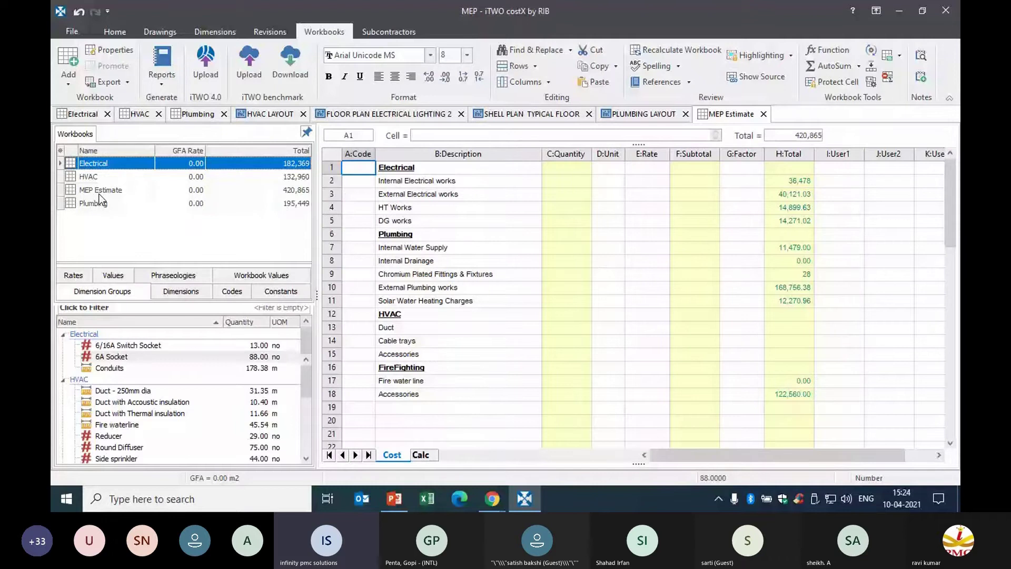
{"action": "left_click", "coordinate": [128, 192]}
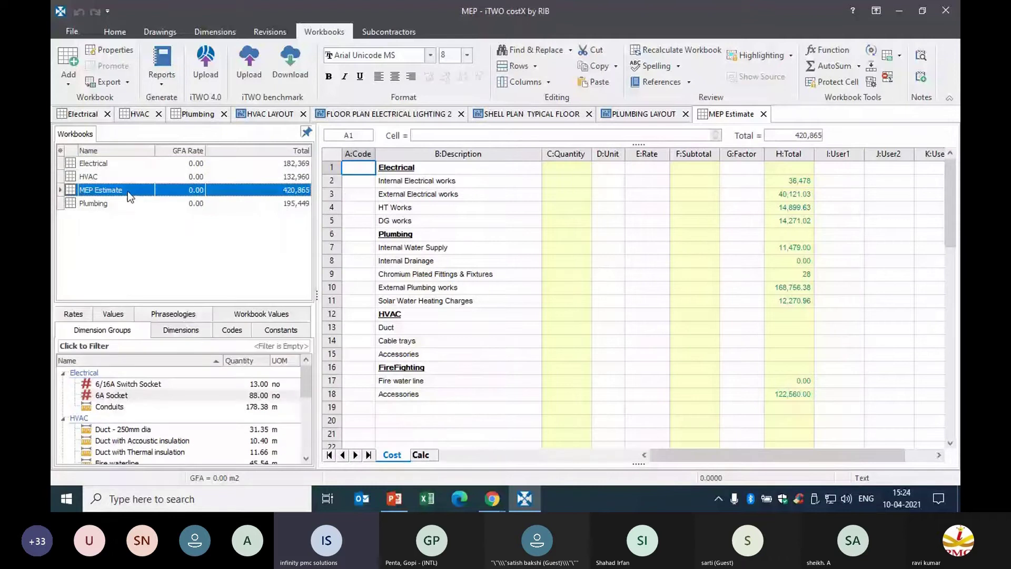
{"action": "left_click", "coordinate": [377, 158]}
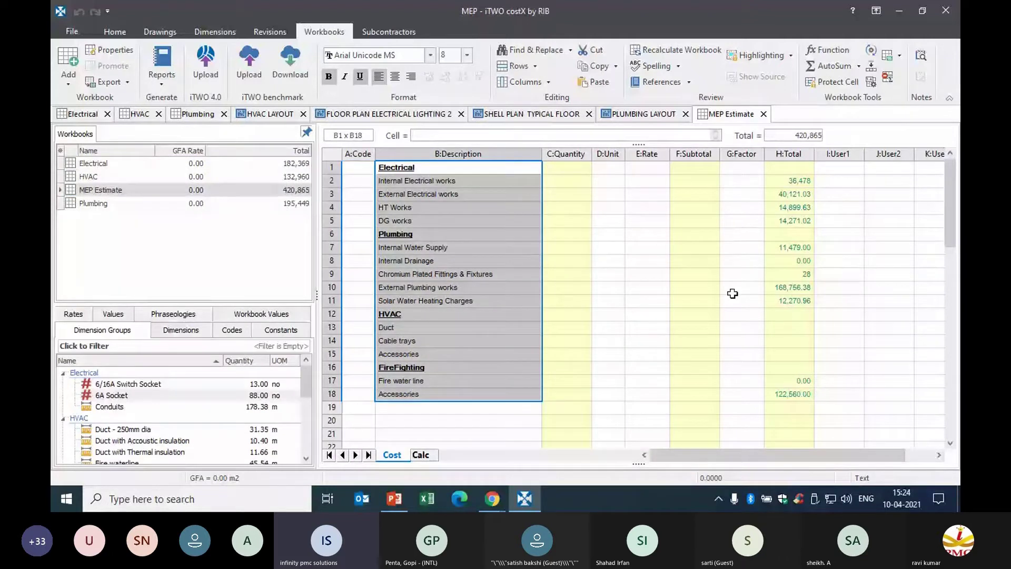
{"action": "left_click", "coordinate": [789, 181]}
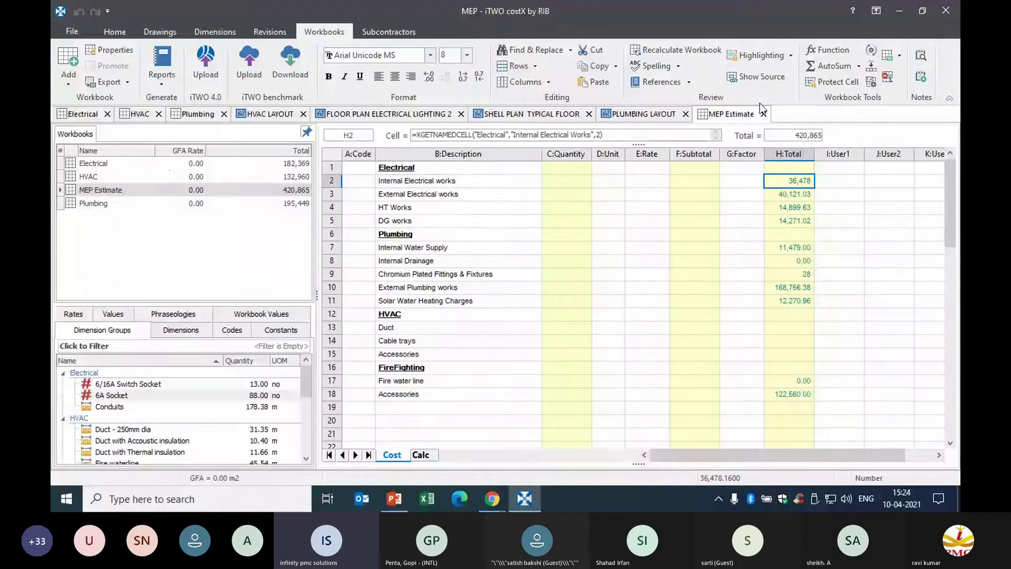
- Confirm the Electrical workbook's Internal Electrical Works total of 36,478, then return to MEP Estimate
{"action": "double_click", "coordinate": [279, 165]}
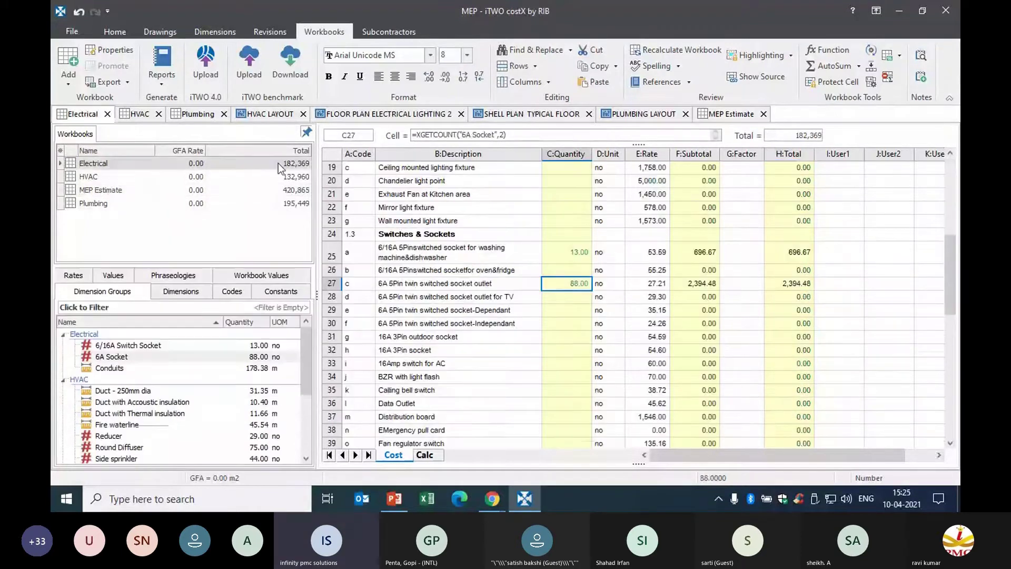
{"action": "left_click", "coordinate": [106, 164]}
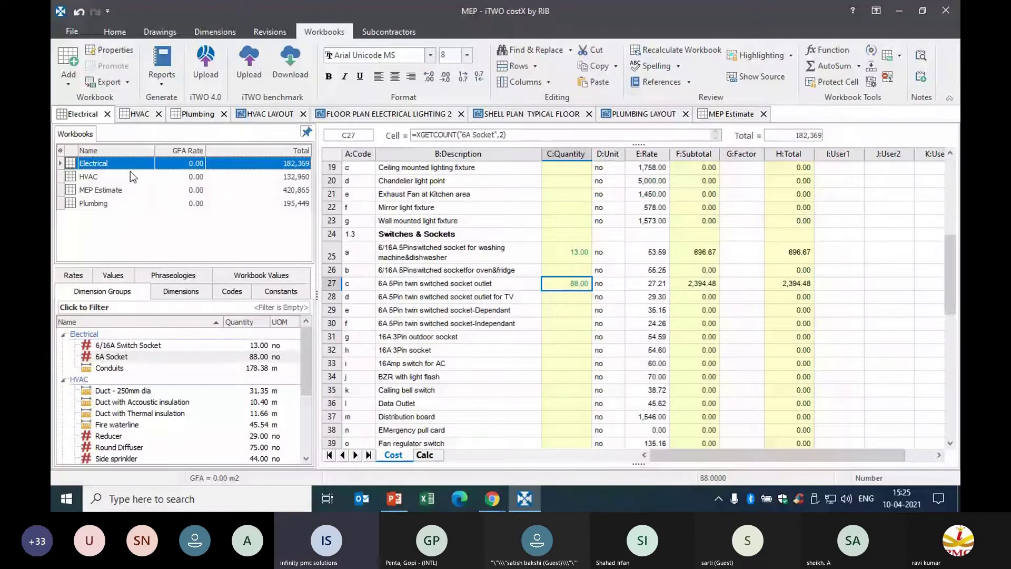
{"action": "scroll", "coordinate": [579, 237], "scroll_direction": "up", "scroll_amount": 6}
{"action": "left_click", "coordinate": [788, 167]}
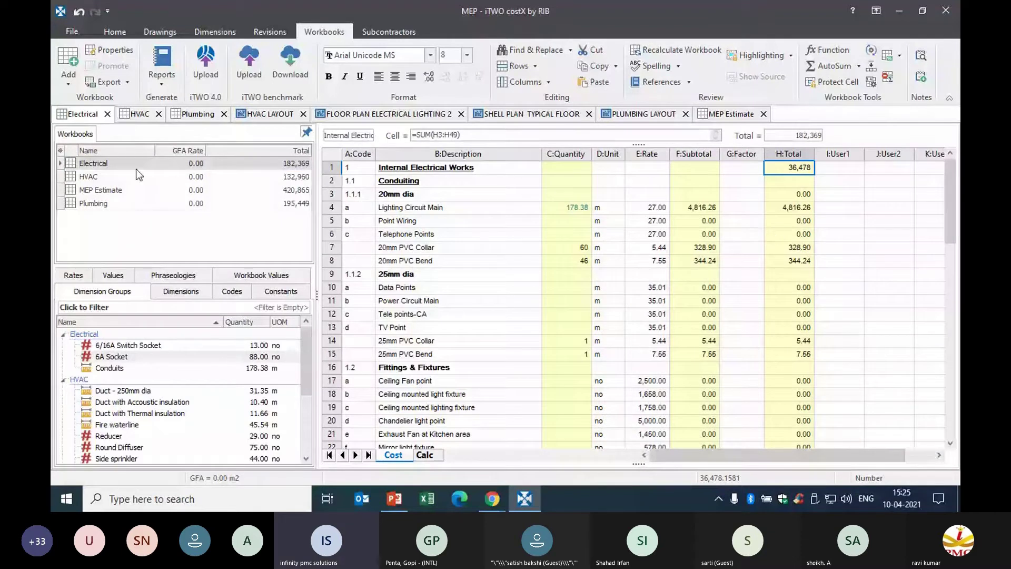
{"action": "double_click", "coordinate": [102, 190]}
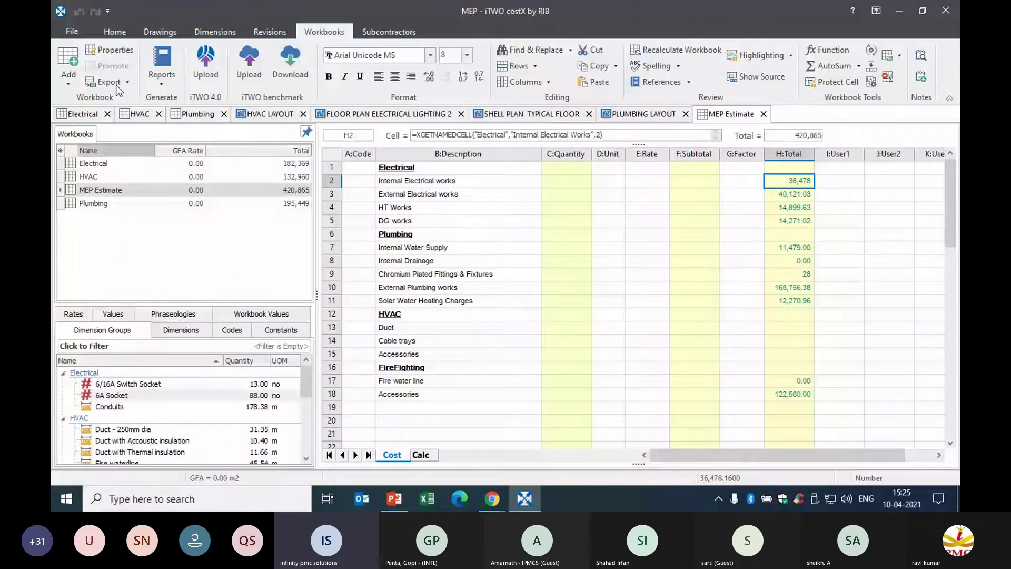
{"action": "left_click", "coordinate": [75, 27]}
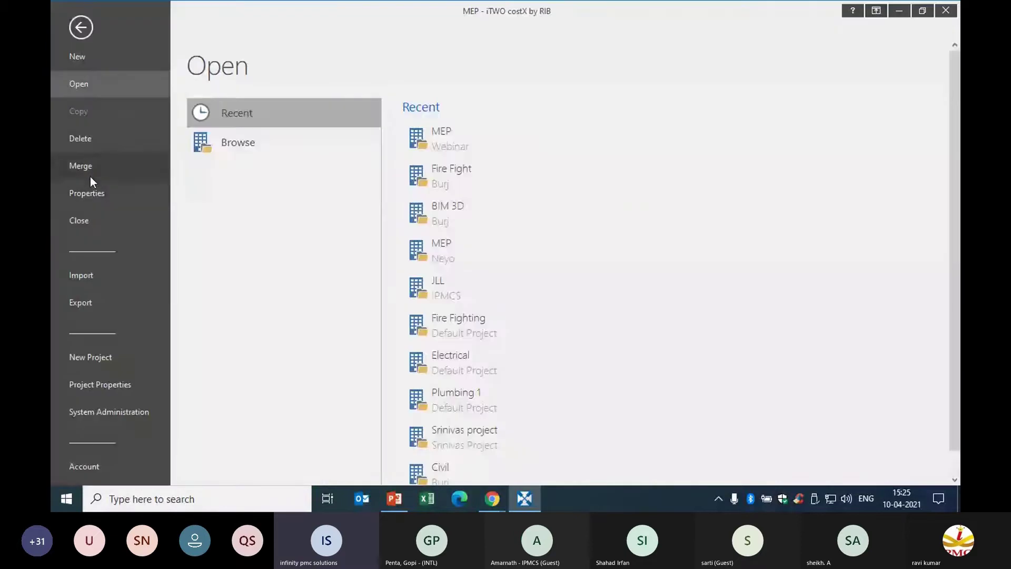
{"action": "left_click", "coordinate": [90, 174]}
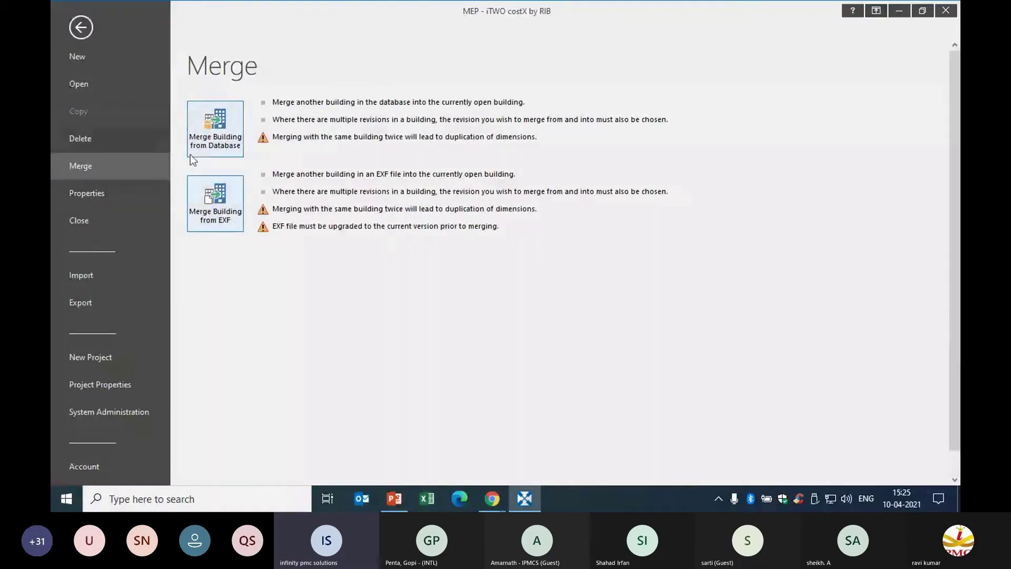
{"action": "left_click", "coordinate": [81, 35]}
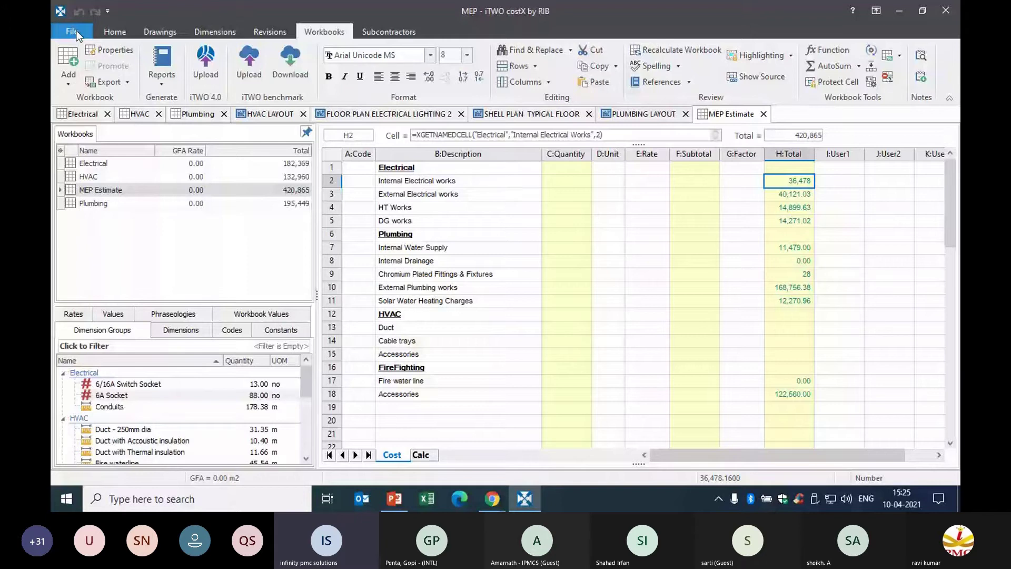
- Open the Plumbing workbook and drill into the Internal Water Supply subtotal's items
{"action": "double_click", "coordinate": [117, 209]}
{"action": "left_click", "coordinate": [702, 169]}
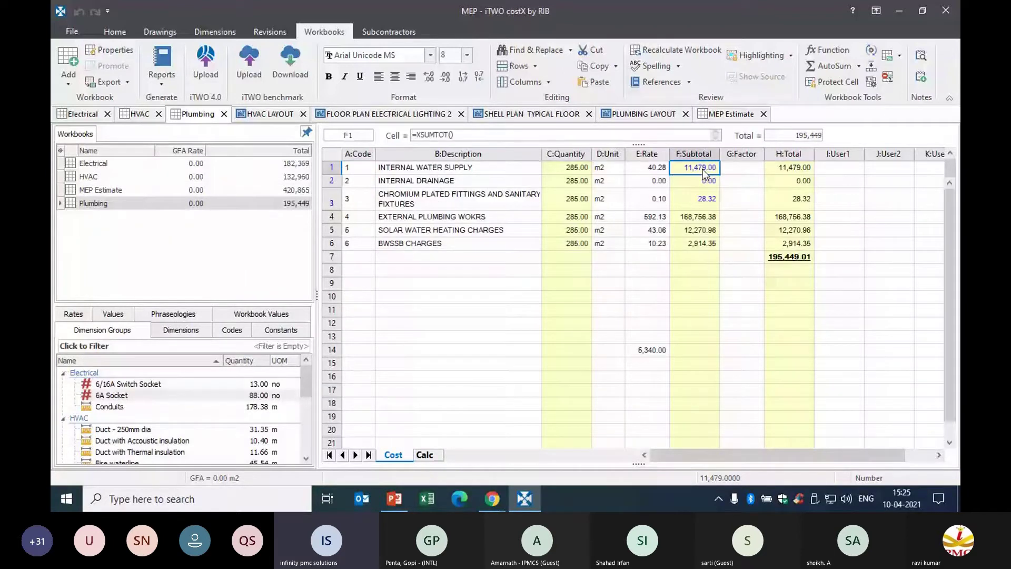
{"action": "double_click", "coordinate": [703, 169]}
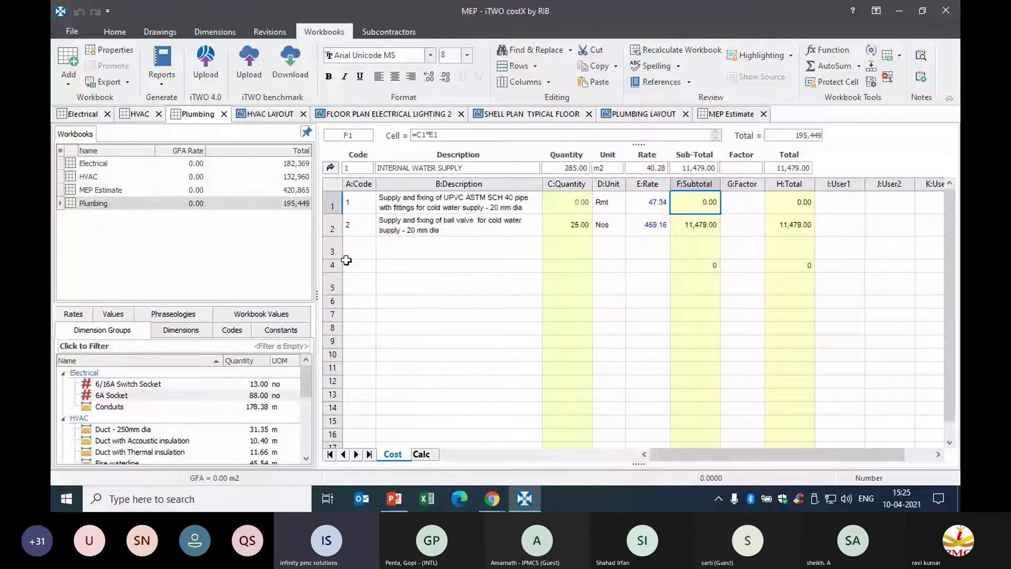
{"action": "left_click", "coordinate": [455, 234]}
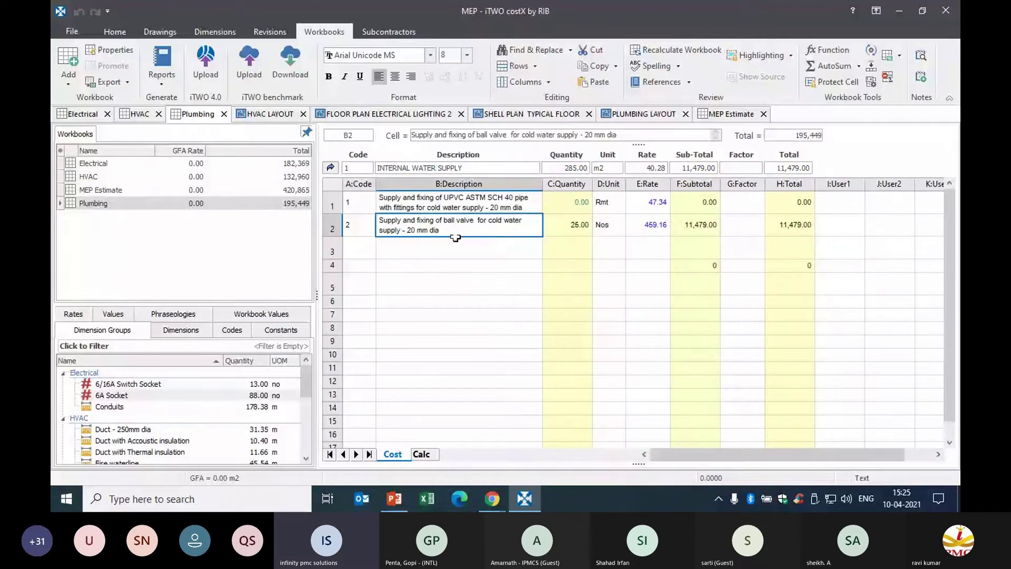
- Review the ball valve rate breakdown, return to the six cost items, then show the slides
{"action": "double_click", "coordinate": [650, 225]}
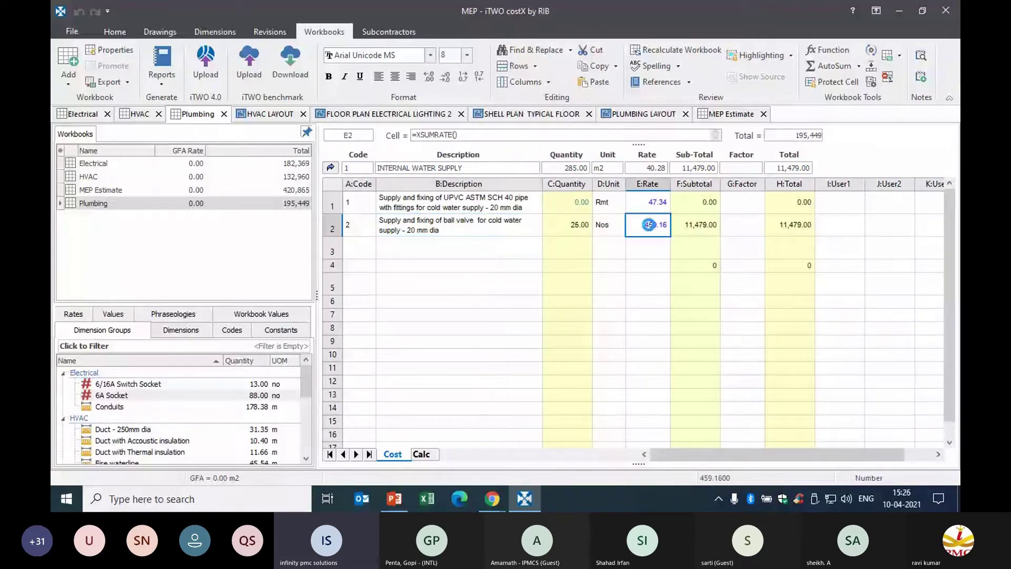
{"action": "left_click_drag", "start_coordinate": [411, 214], "coordinate": [547, 237]}
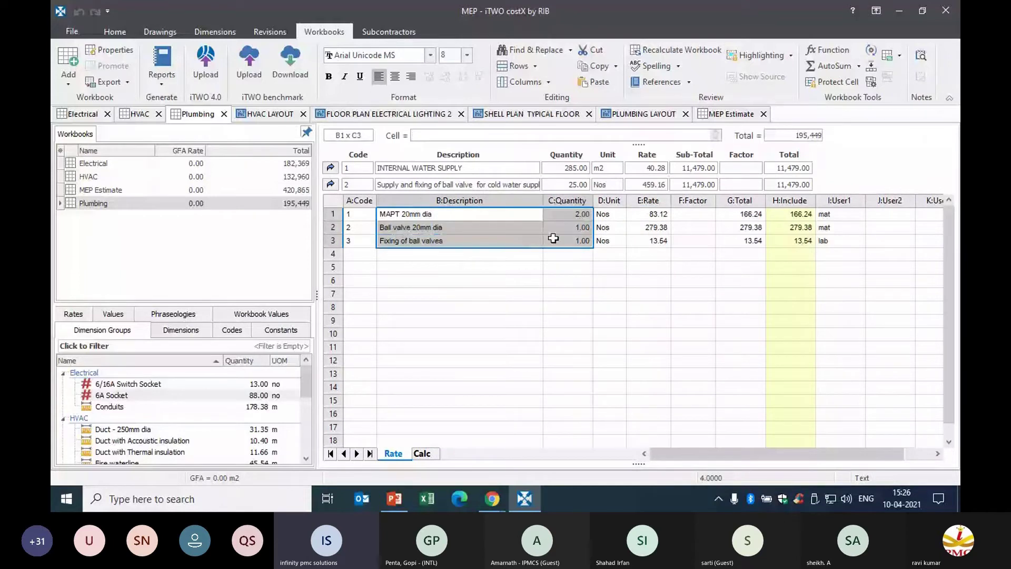
{"action": "left_click_drag", "start_coordinate": [553, 239], "coordinate": [645, 244]}
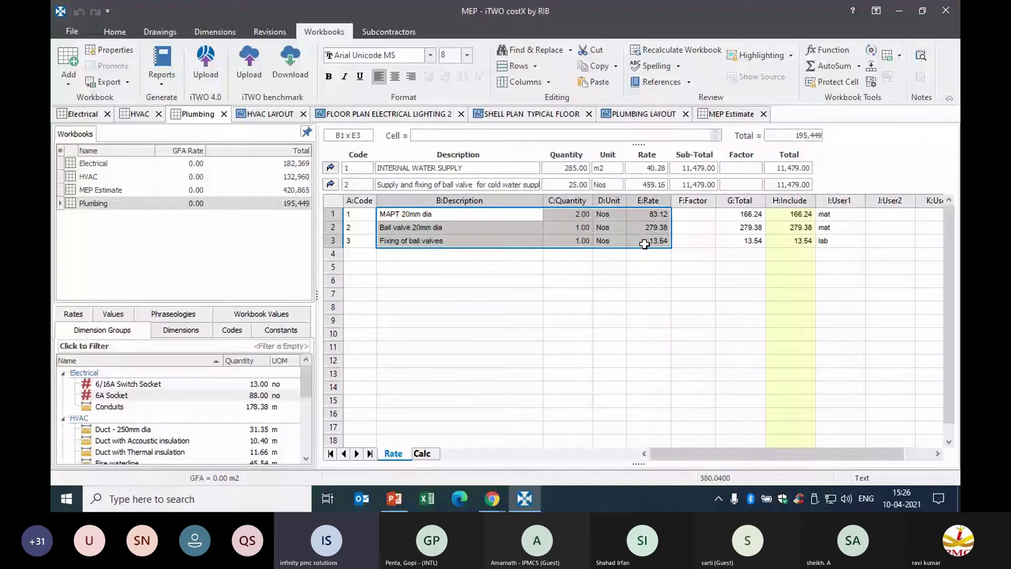
{"action": "left_click", "coordinate": [330, 184]}
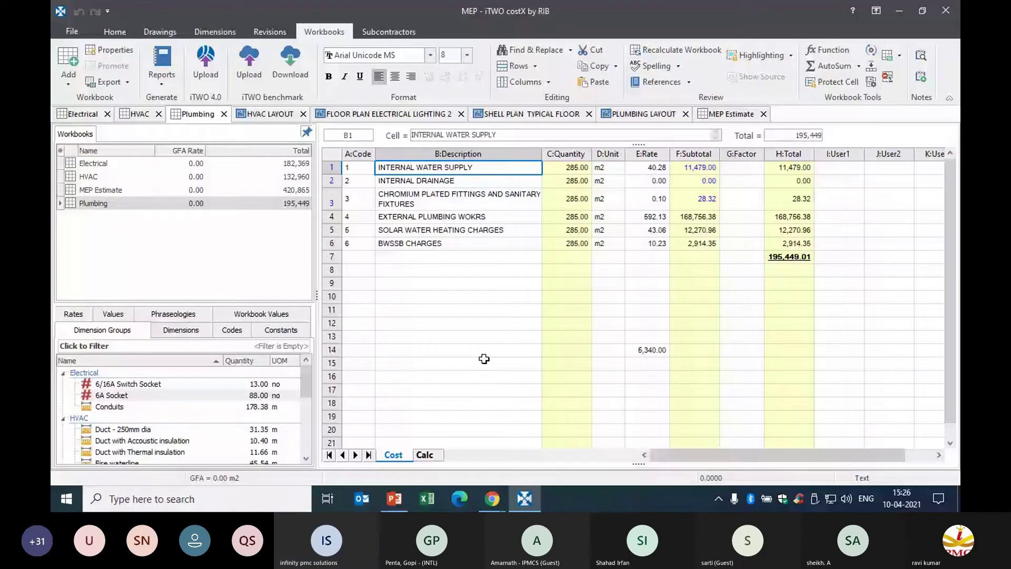
{"action": "key", "text": "alt+Tab"}
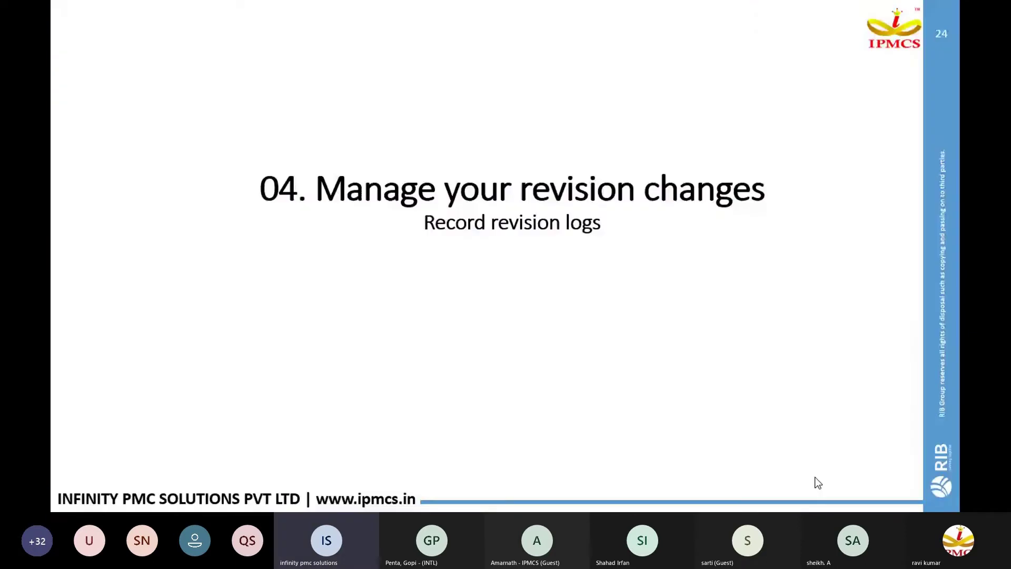
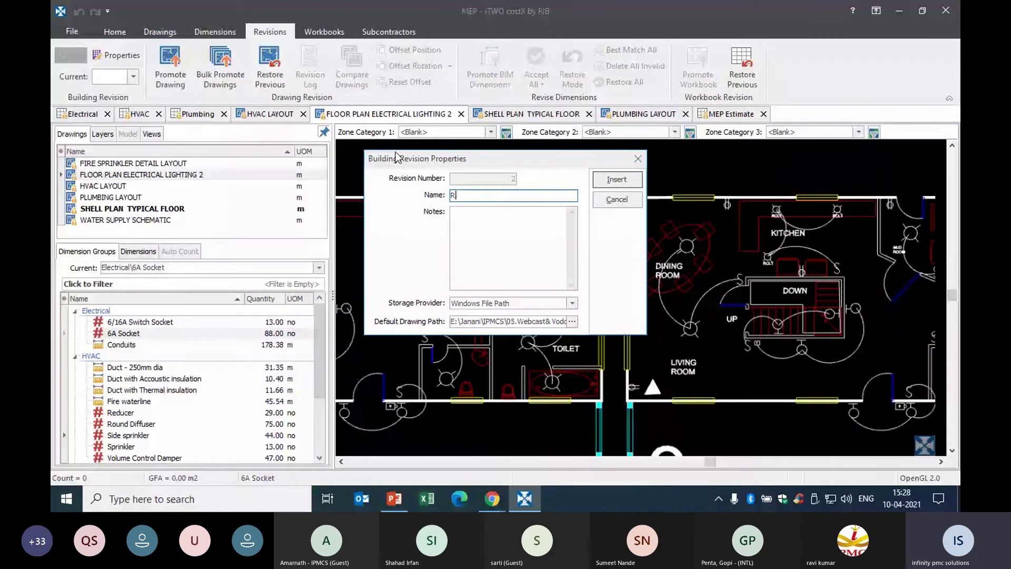
- Name the new building revision R01, then open FIRE SPRINKLER DETAIL LAYOUT and choose Promote Drawing
{"action": "type", "text": "01"}
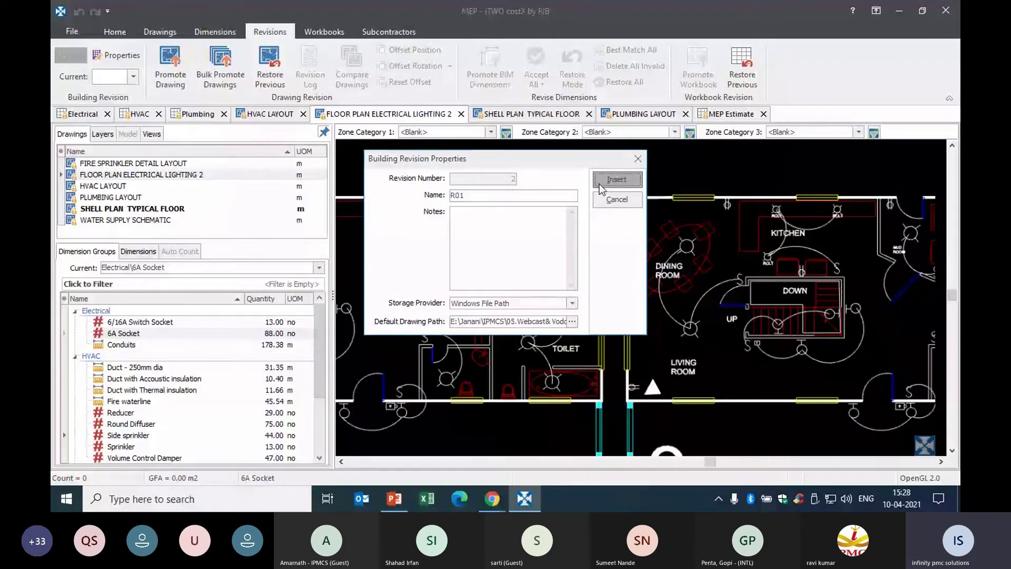
{"action": "left_click", "coordinate": [599, 185]}
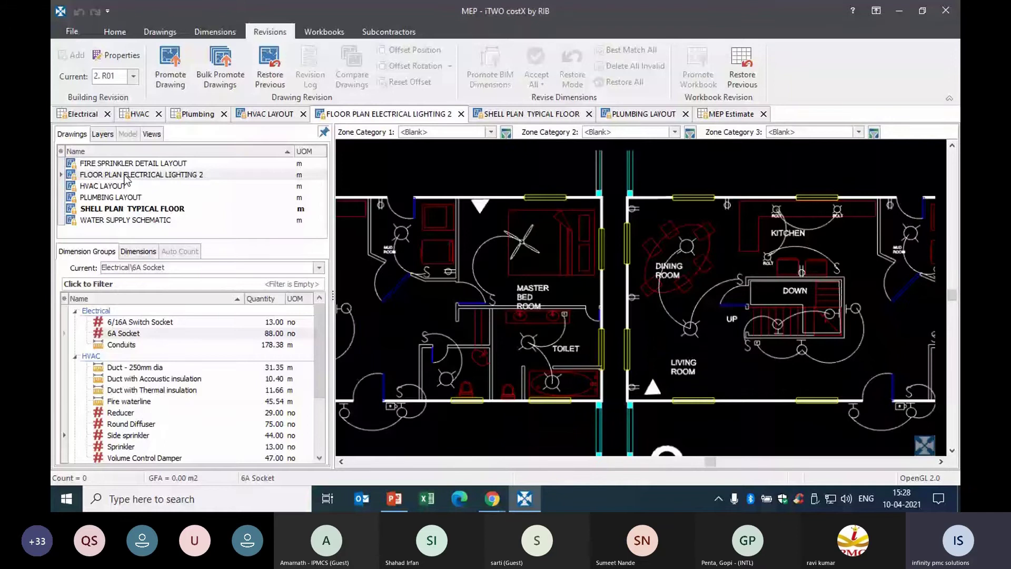
{"action": "left_click", "coordinate": [127, 176]}
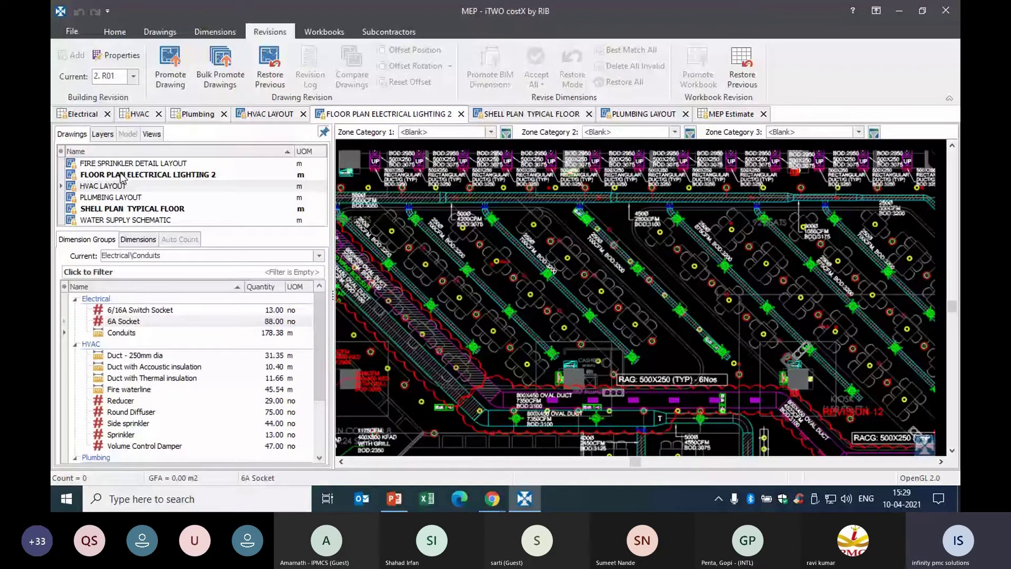
{"action": "left_click", "coordinate": [119, 165]}
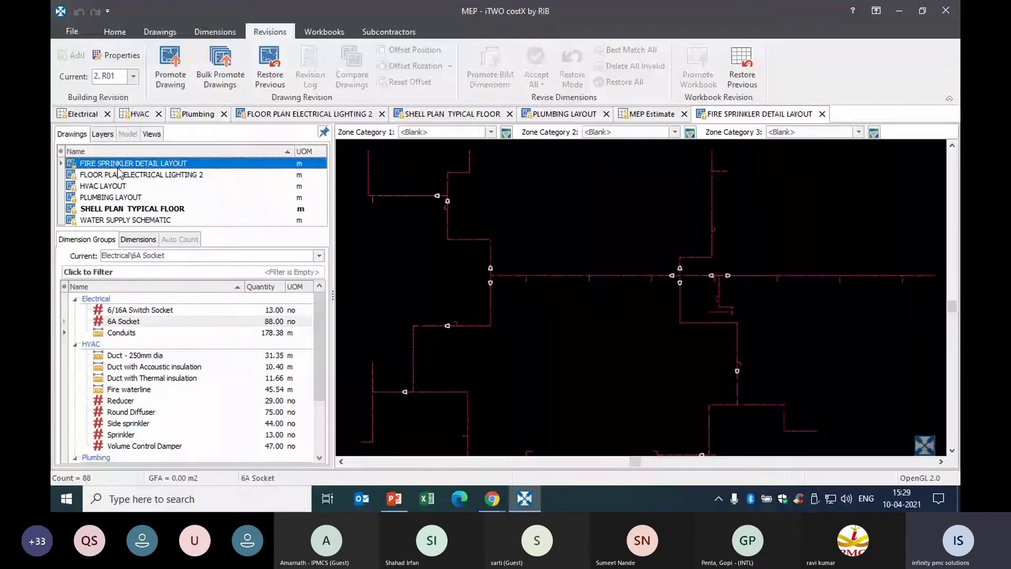
{"action": "left_click", "coordinate": [160, 31]}
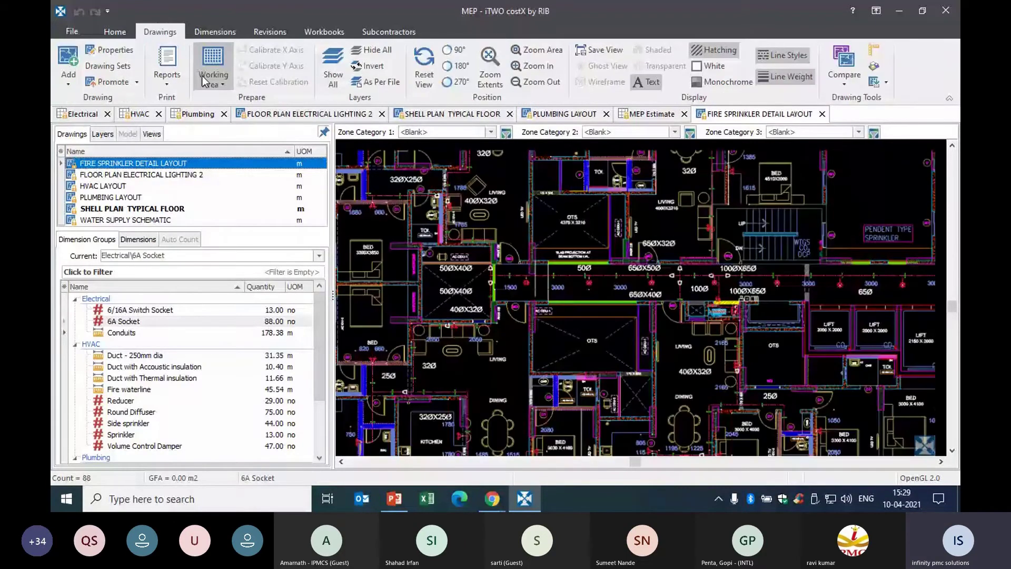
{"action": "left_click", "coordinate": [270, 32]}
{"action": "left_click", "coordinate": [171, 66]}
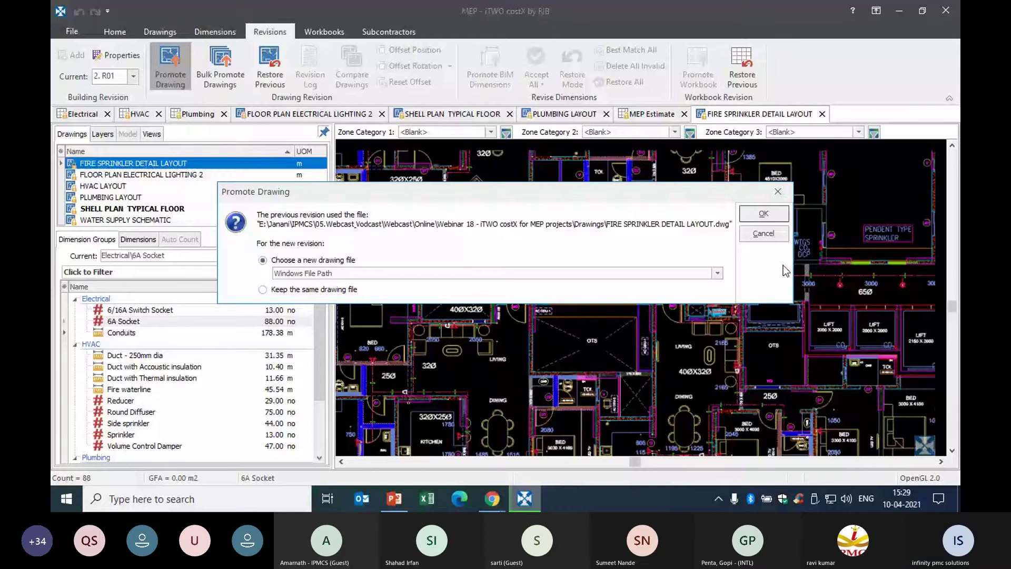
- Load FIRE SPRINKLER DETAIL LAYOUT-R01.dwg from the Webinar 18 Drawings folder as the promoted drawing
{"action": "left_click", "coordinate": [764, 214]}
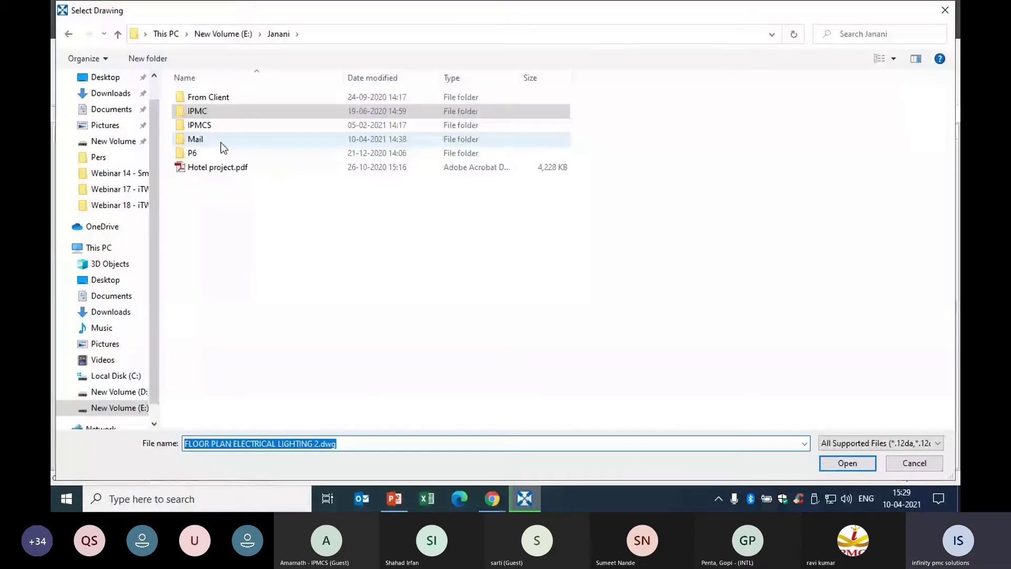
{"action": "double_click", "coordinate": [200, 125]}
{"action": "double_click", "coordinate": [211, 153]}
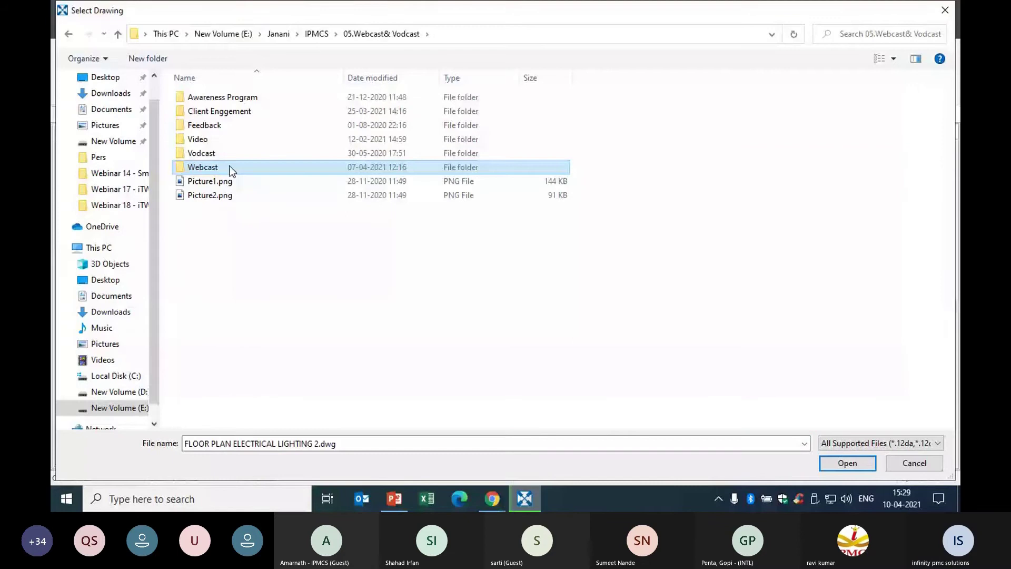
{"action": "double_click", "coordinate": [231, 169]}
{"action": "double_click", "coordinate": [253, 279]}
{"action": "double_click", "coordinate": [221, 97]}
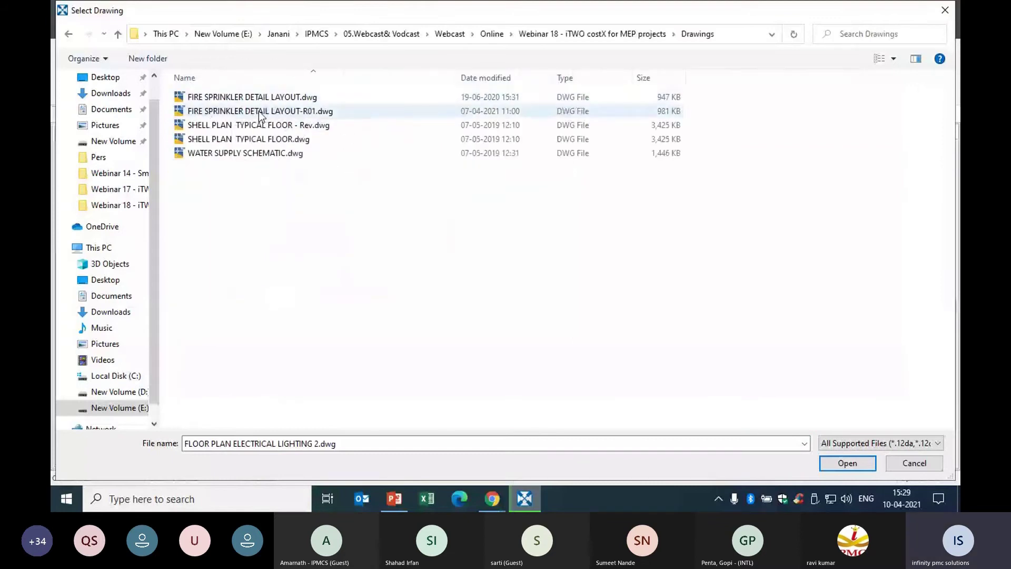
{"action": "left_click", "coordinate": [261, 112]}
{"action": "left_click", "coordinate": [833, 465]}
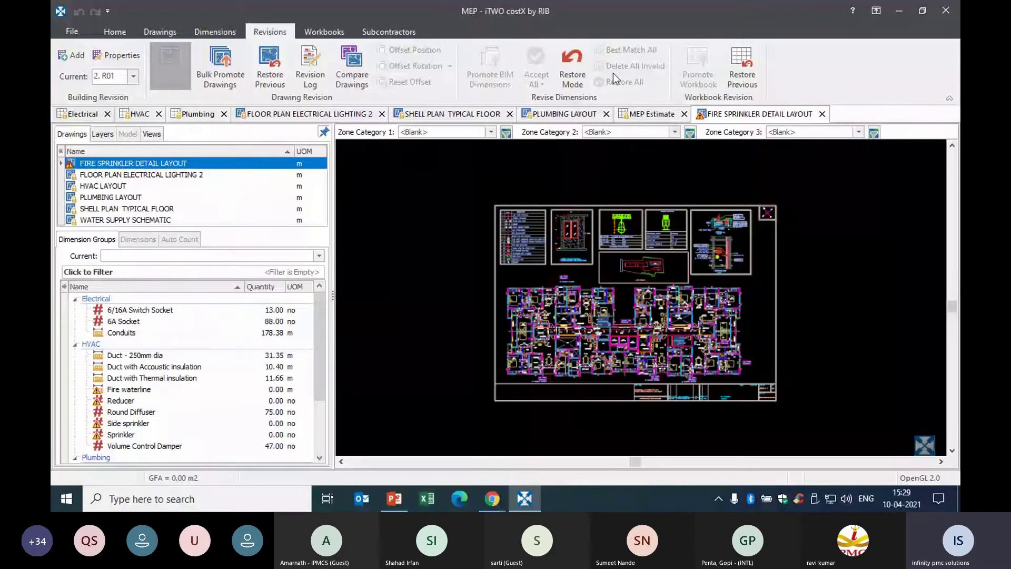
- Inspect the Fire waterline status and scroll around the revised sprinkler layout
{"action": "mouse_move", "coordinate": [108, 167]}
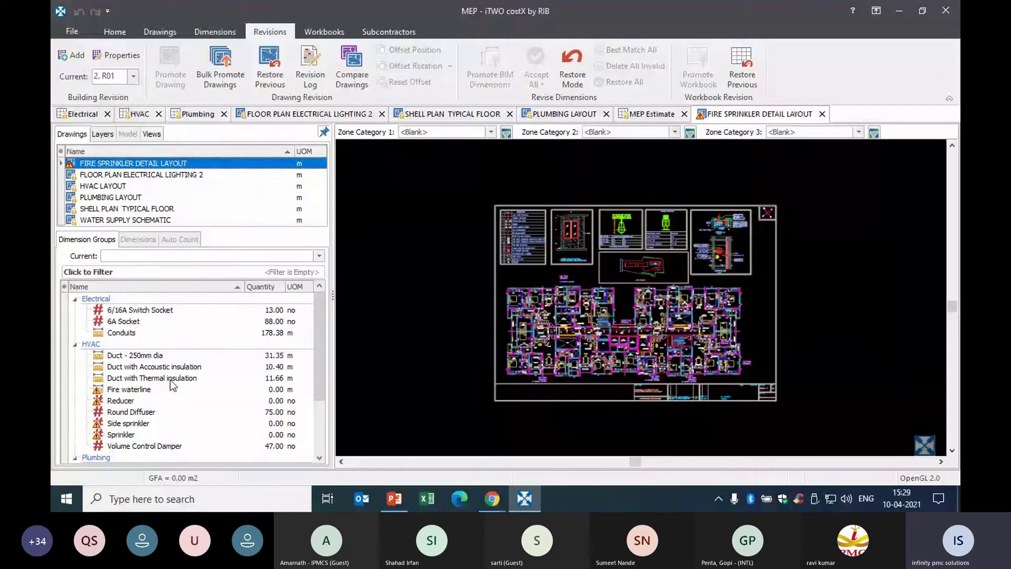
{"action": "scroll", "coordinate": [170, 381], "scroll_direction": "down", "scroll_amount": 2}
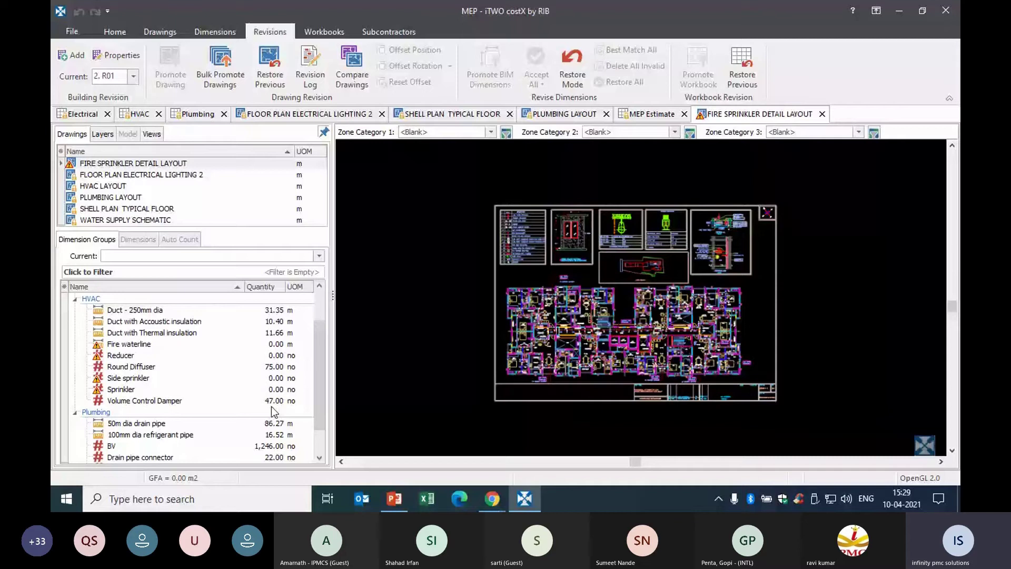
{"action": "scroll", "coordinate": [141, 385], "scroll_direction": "up", "scroll_amount": 1}
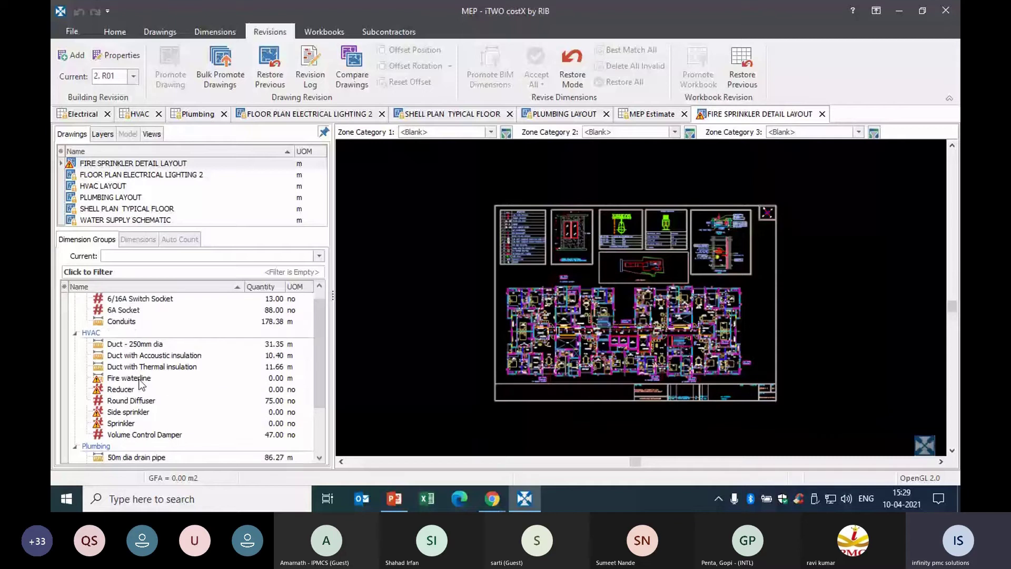
{"action": "mouse_move", "coordinate": [140, 380]}
{"action": "scroll", "coordinate": [595, 227], "scroll_direction": "down", "scroll_amount": 2}
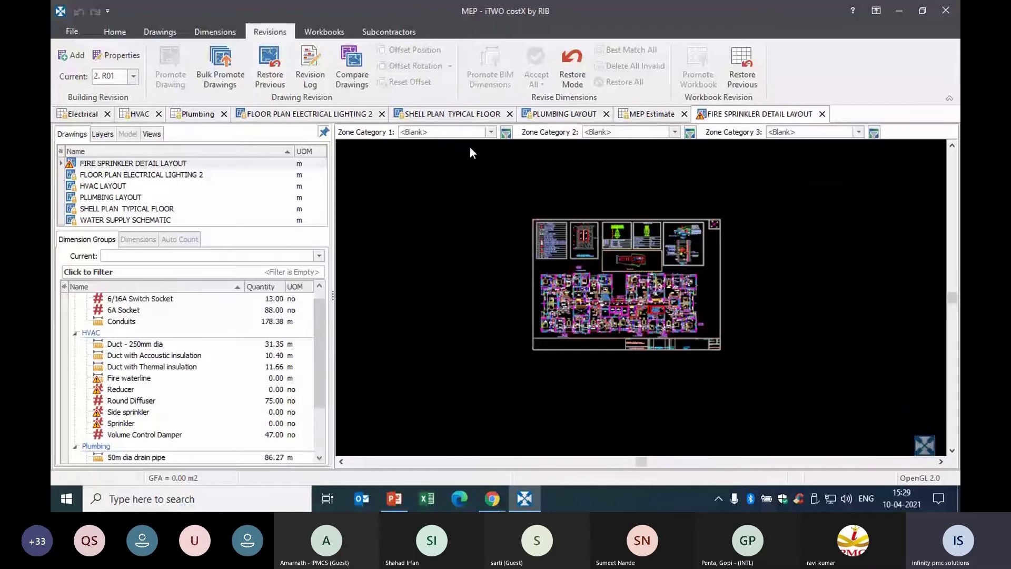
{"action": "scroll", "coordinate": [470, 152], "scroll_direction": "up", "scroll_amount": 5}
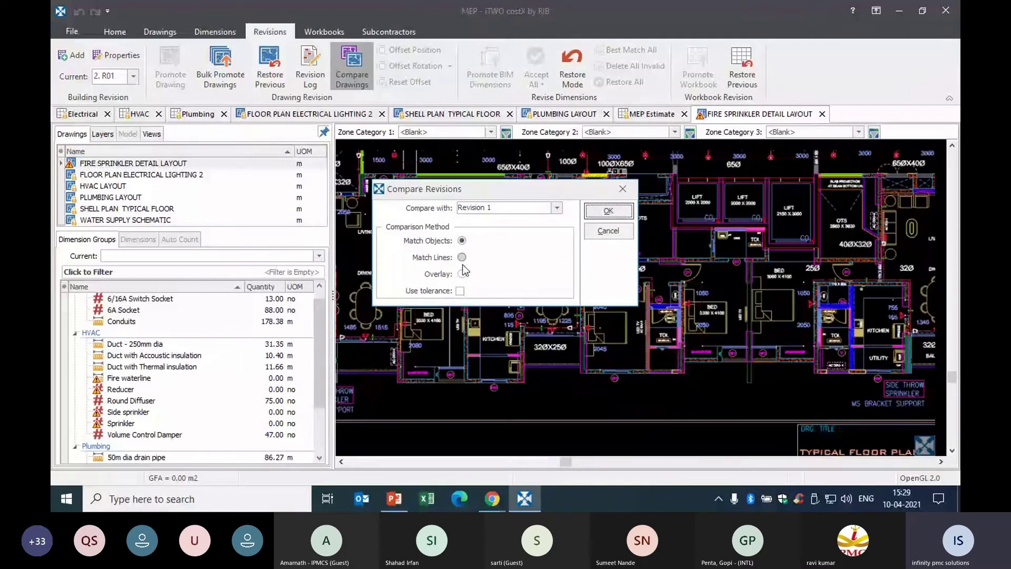
{"action": "left_click", "coordinate": [462, 257]}
{"action": "left_click", "coordinate": [606, 210]}
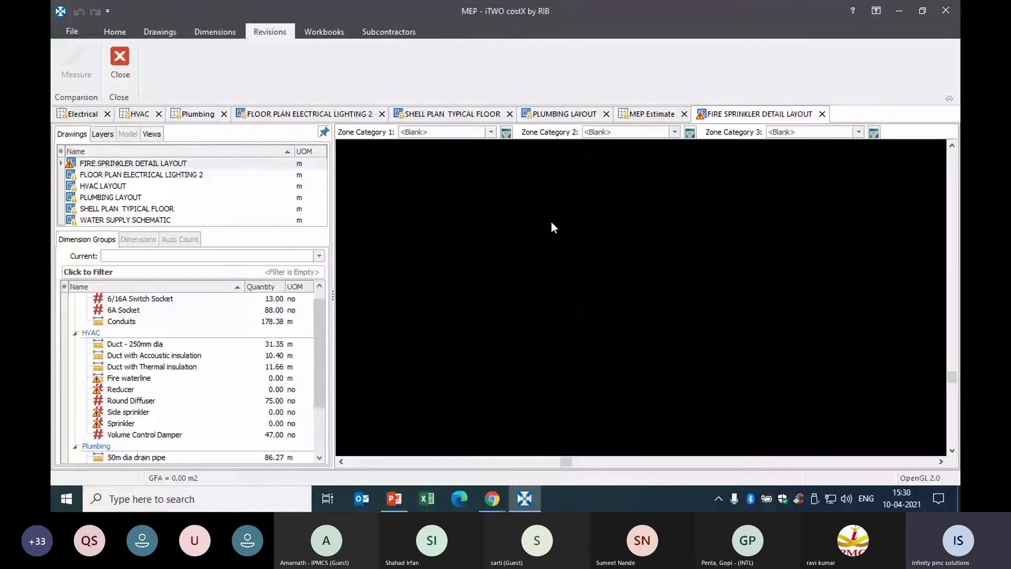
{"action": "scroll", "coordinate": [567, 334], "scroll_direction": "up", "scroll_amount": 3}
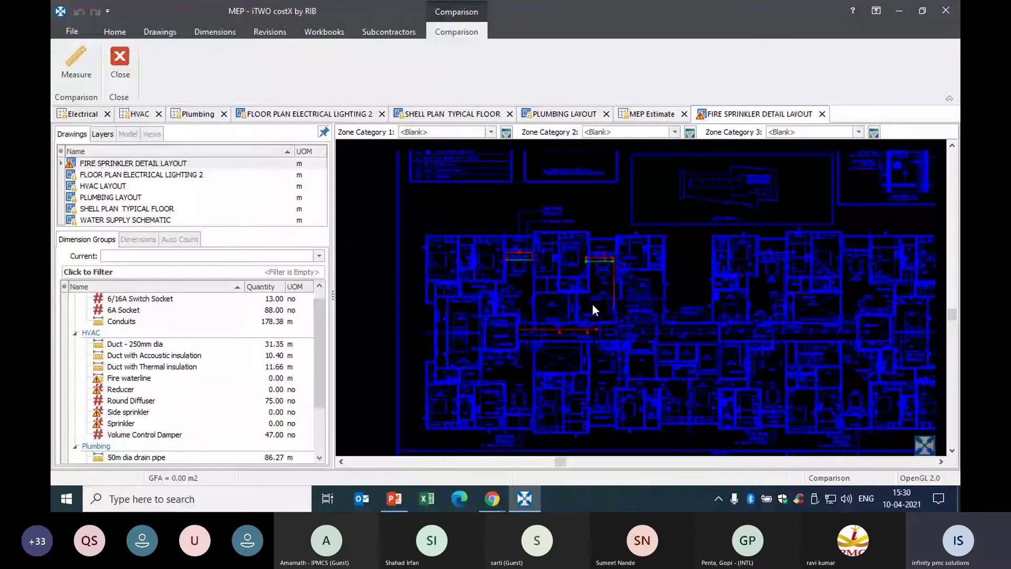
{"action": "scroll", "coordinate": [592, 309], "scroll_direction": "up", "scroll_amount": 4}
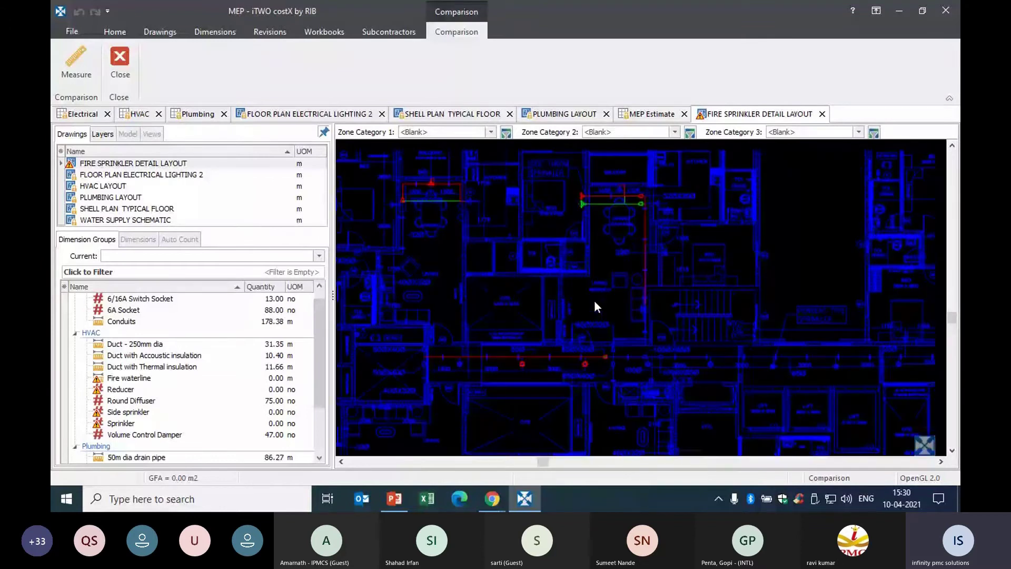
{"action": "scroll", "coordinate": [594, 299], "scroll_direction": "down", "scroll_amount": 2}
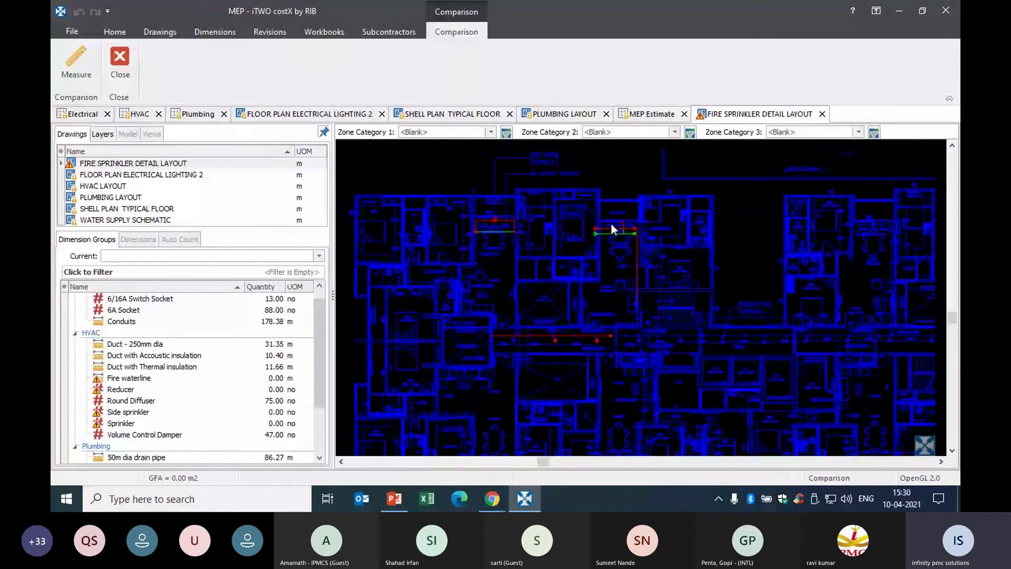
{"action": "scroll", "coordinate": [611, 223], "scroll_direction": "up", "scroll_amount": 5}
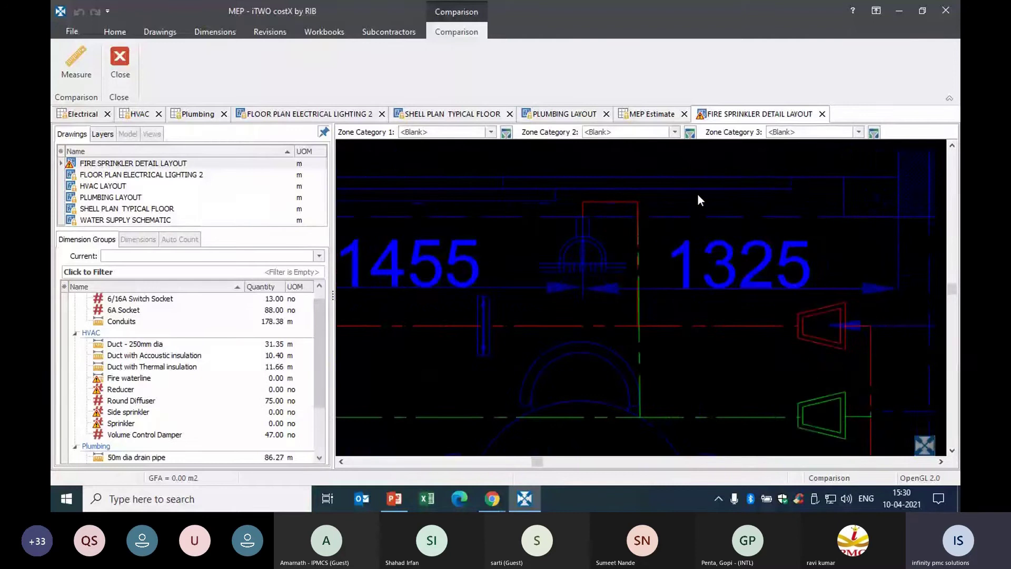
{"action": "scroll", "coordinate": [698, 196], "scroll_direction": "down", "scroll_amount": 1}
{"action": "scroll", "coordinate": [459, 300], "scroll_direction": "down", "scroll_amount": 1}
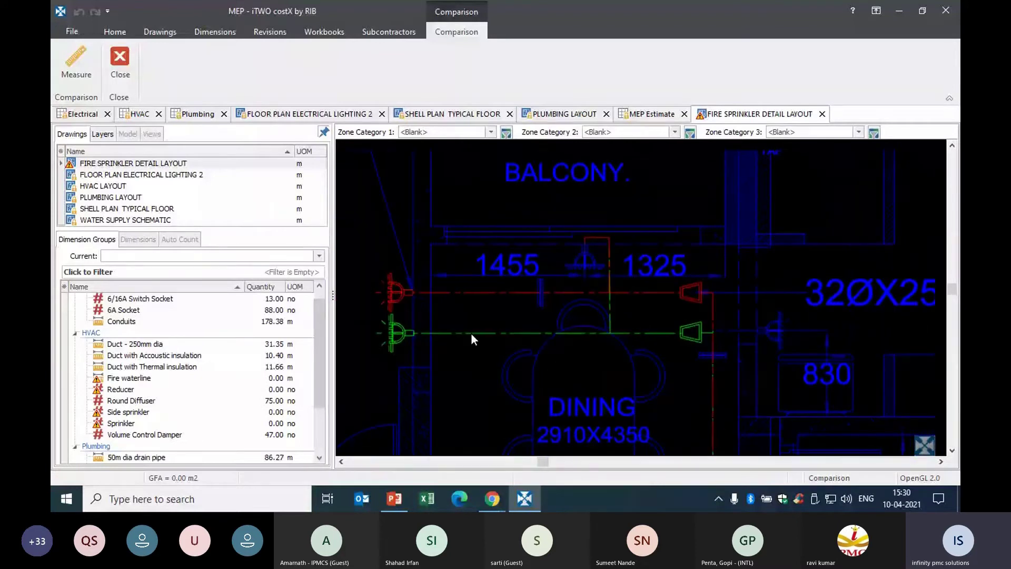
{"action": "scroll", "coordinate": [651, 257], "scroll_direction": "up", "scroll_amount": 2}
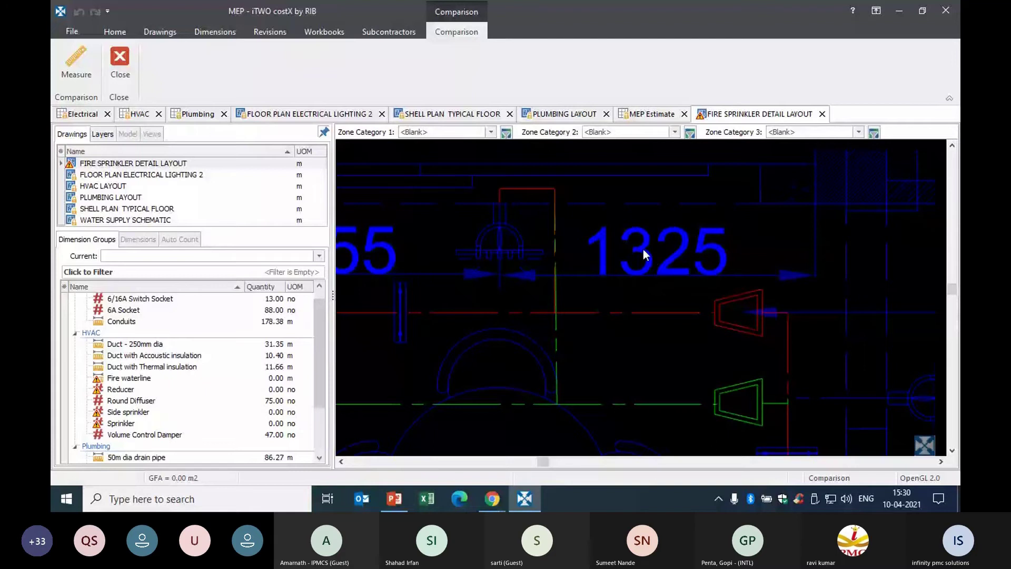
{"action": "scroll", "coordinate": [644, 249], "scroll_direction": "down", "scroll_amount": 4}
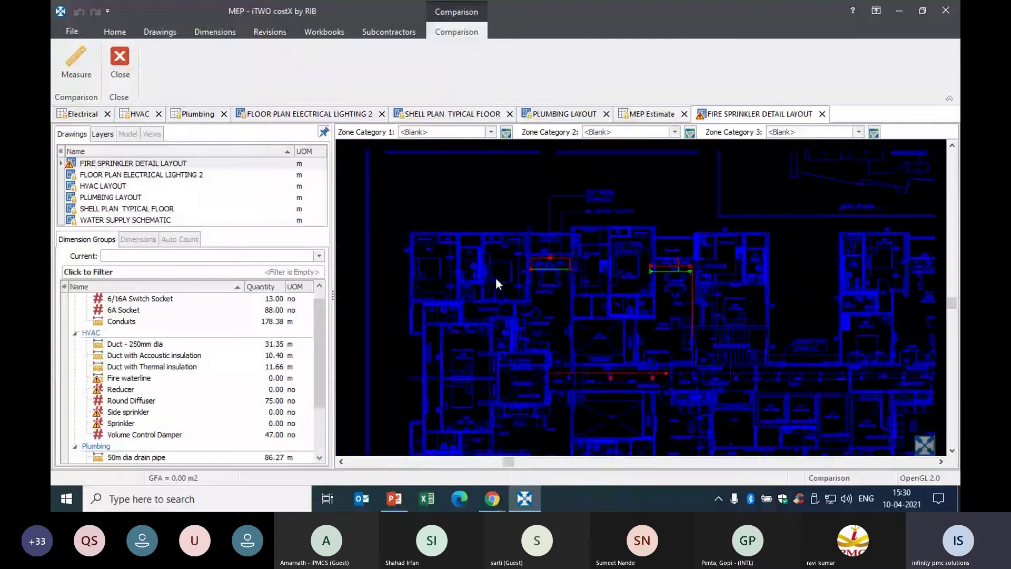
{"action": "scroll", "coordinate": [529, 260], "scroll_direction": "up", "scroll_amount": 5}
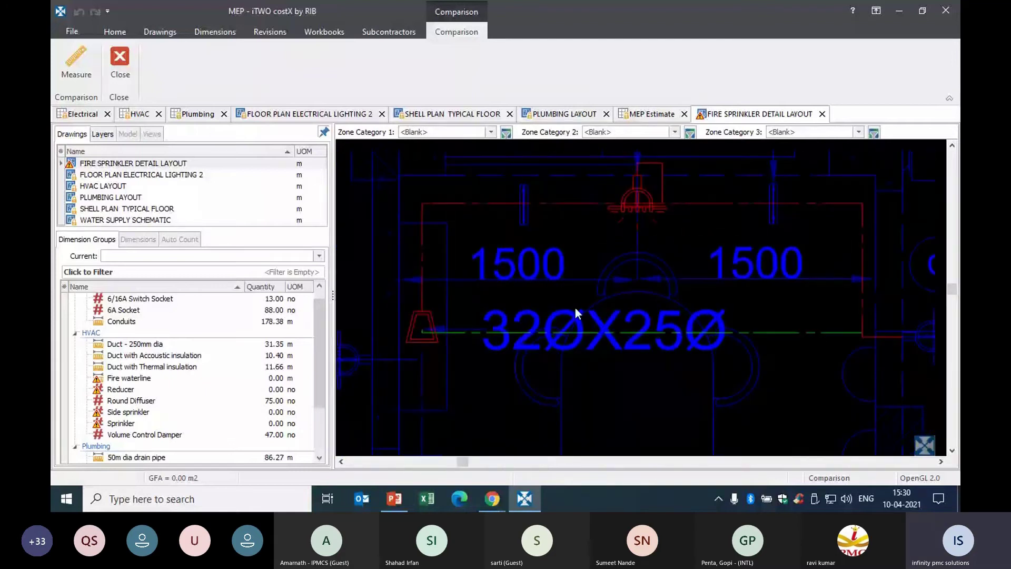
{"action": "scroll", "coordinate": [576, 308], "scroll_direction": "down", "scroll_amount": 1}
{"action": "key", "text": "ctrl"}
{"action": "key", "text": "ctrl"}
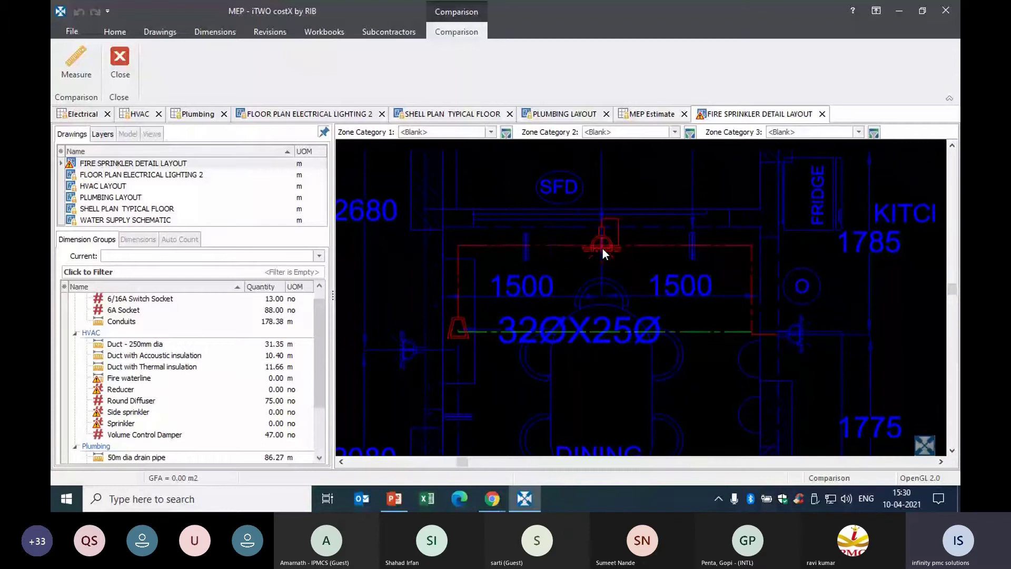
{"action": "scroll", "coordinate": [602, 249], "scroll_direction": "down", "scroll_amount": 4}
{"action": "scroll", "coordinate": [601, 335], "scroll_direction": "up", "scroll_amount": 4}
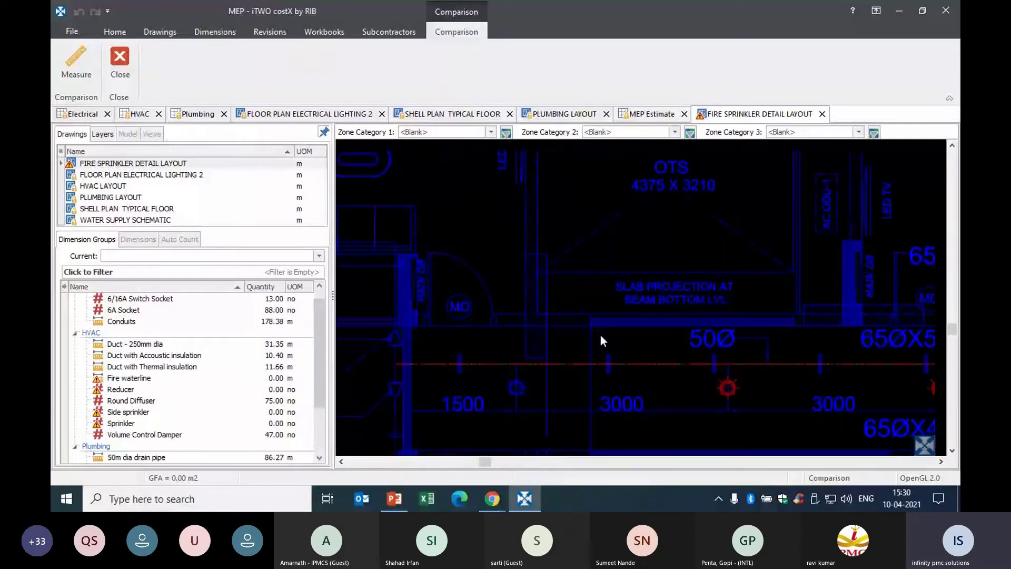
{"action": "scroll", "coordinate": [584, 274], "scroll_direction": "up", "scroll_amount": 3}
{"action": "scroll", "coordinate": [561, 304], "scroll_direction": "down", "scroll_amount": 1}
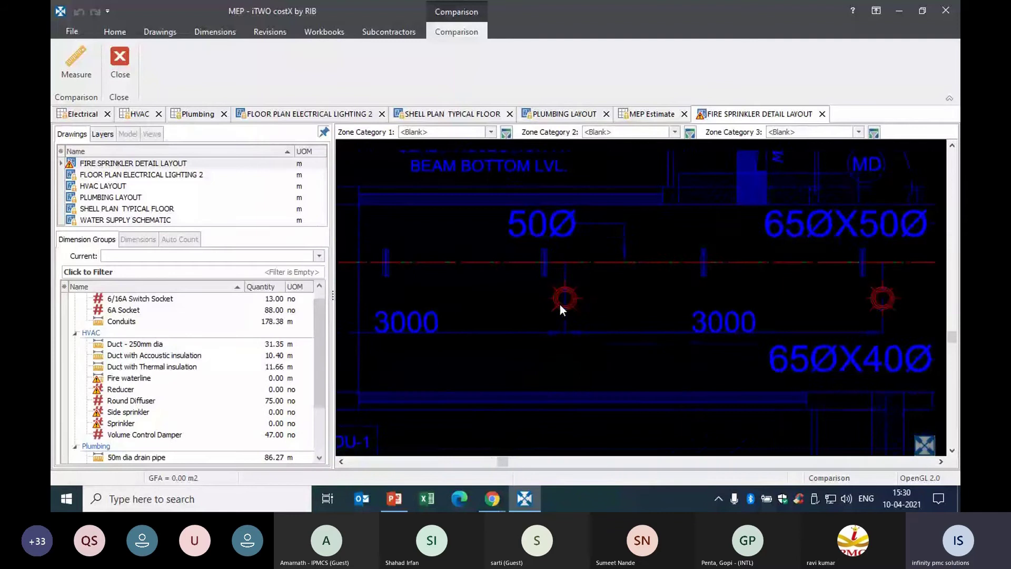
{"action": "scroll", "coordinate": [561, 304], "scroll_direction": "down", "scroll_amount": 2}
{"action": "scroll", "coordinate": [795, 302], "scroll_direction": "down", "scroll_amount": 1}
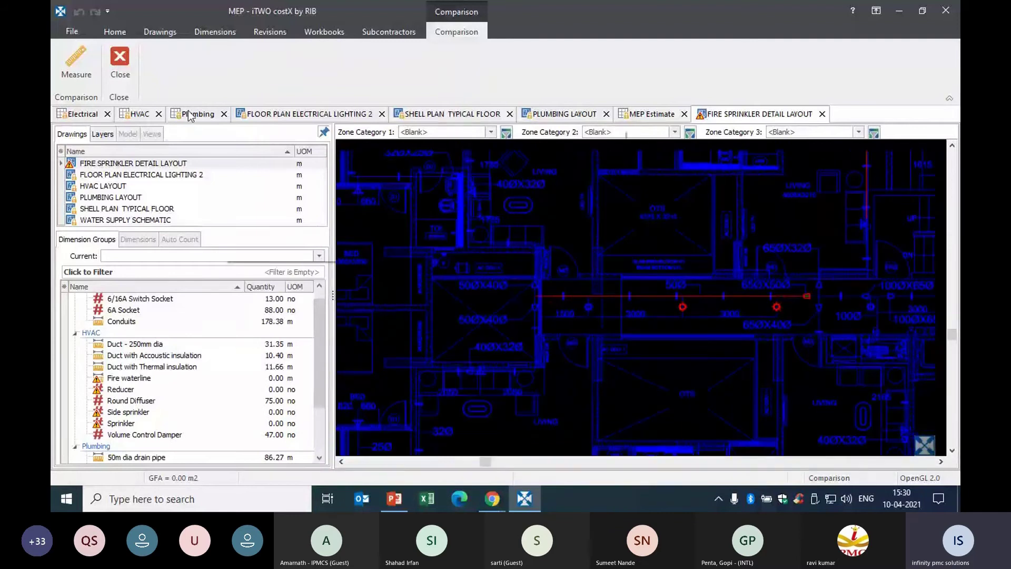
{"action": "scroll", "coordinate": [603, 321], "scroll_direction": "down", "scroll_amount": 2}
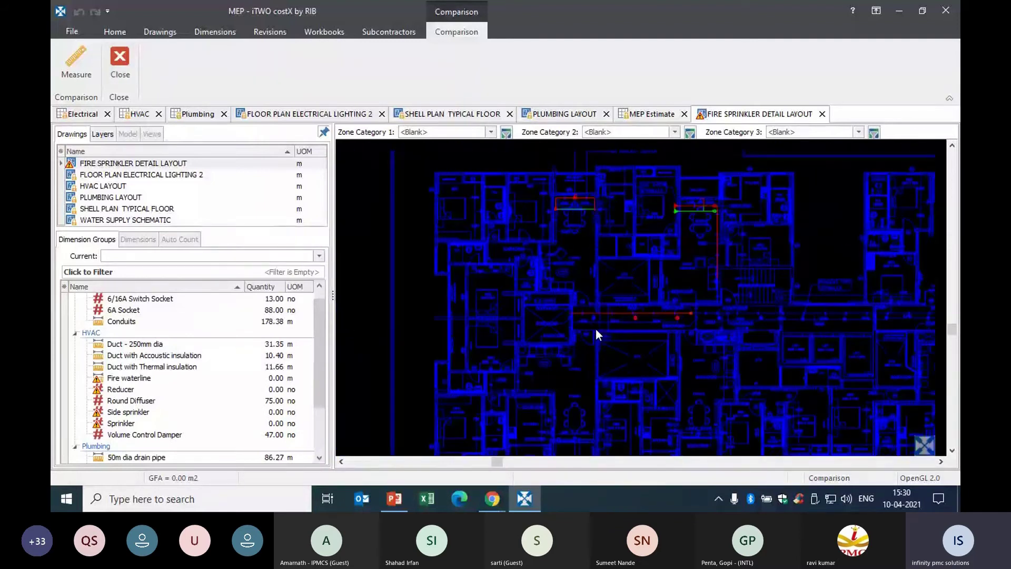
{"action": "scroll", "coordinate": [701, 204], "scroll_direction": "up", "scroll_amount": 3}
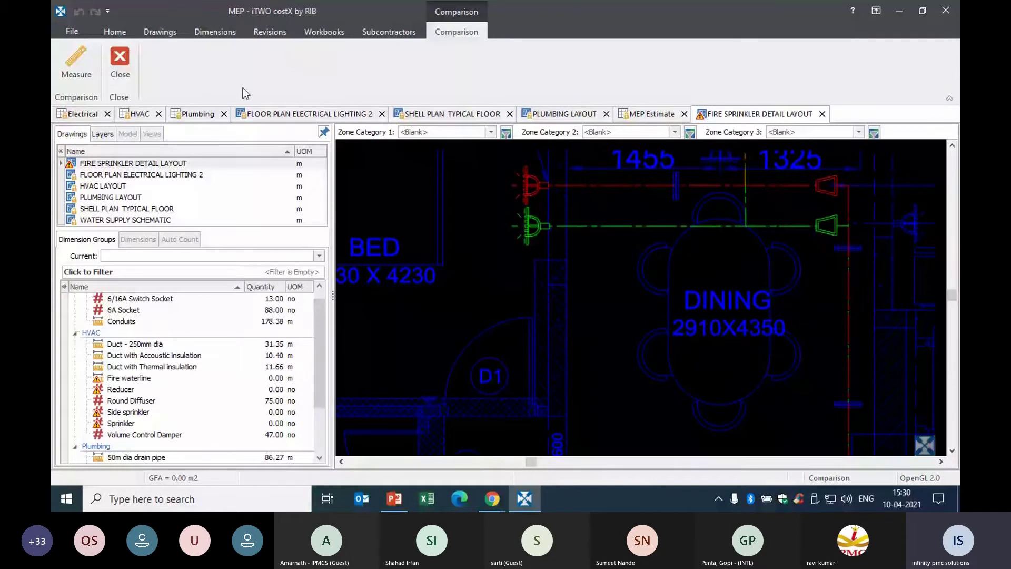
- Leave the comparison and open Fire waterline, loading the previous revision's dimensions
{"action": "left_click", "coordinate": [121, 59]}
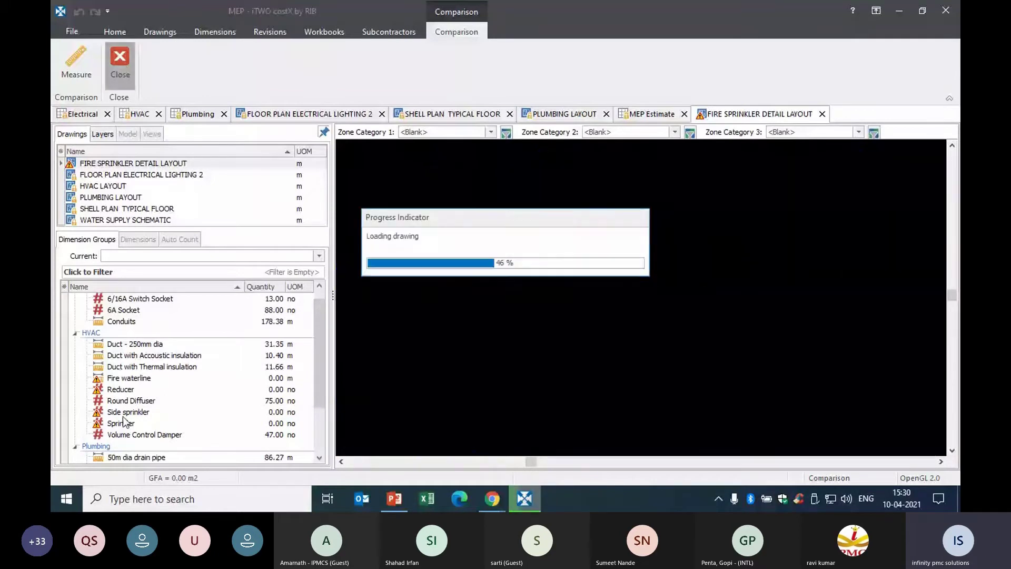
{"action": "left_click", "coordinate": [134, 381]}
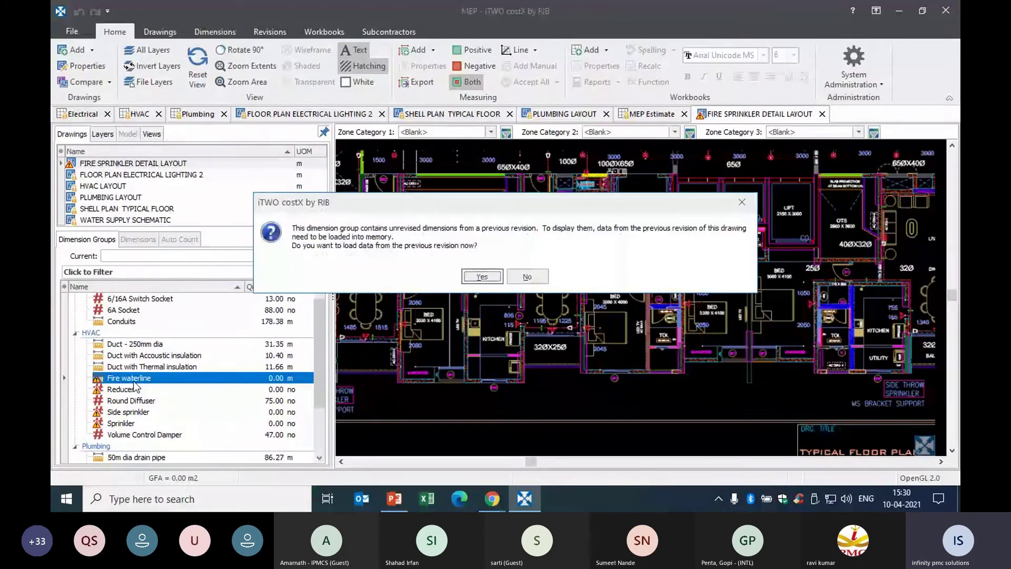
{"action": "left_click", "coordinate": [482, 277]}
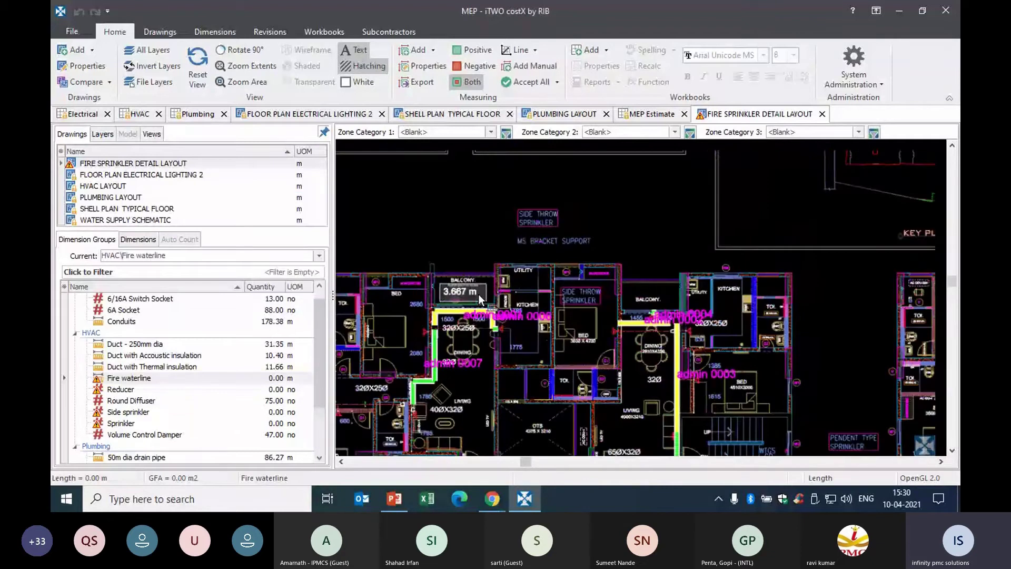
{"action": "scroll", "coordinate": [658, 324], "scroll_direction": "up", "scroll_amount": 5}
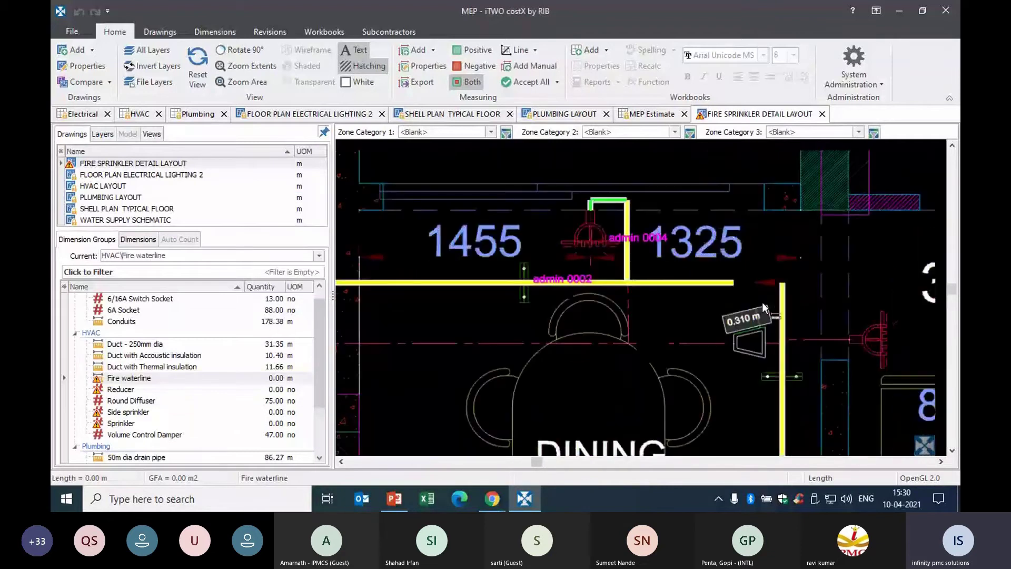
{"action": "mouse_move", "coordinate": [648, 274]}
{"action": "scroll", "coordinate": [646, 270], "scroll_direction": "up", "scroll_amount": 2}
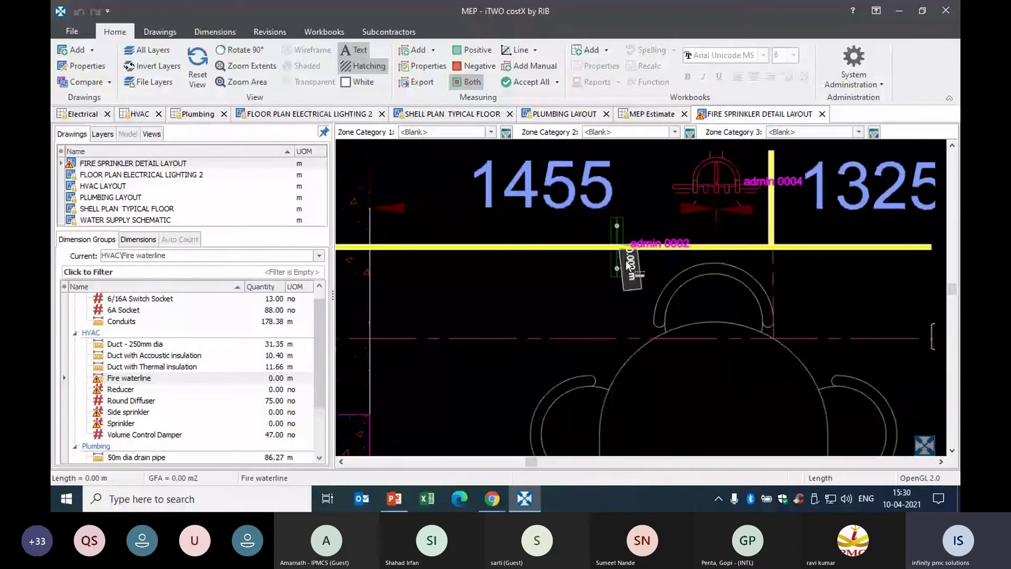
{"action": "scroll", "coordinate": [602, 251], "scroll_direction": "down", "scroll_amount": 2}
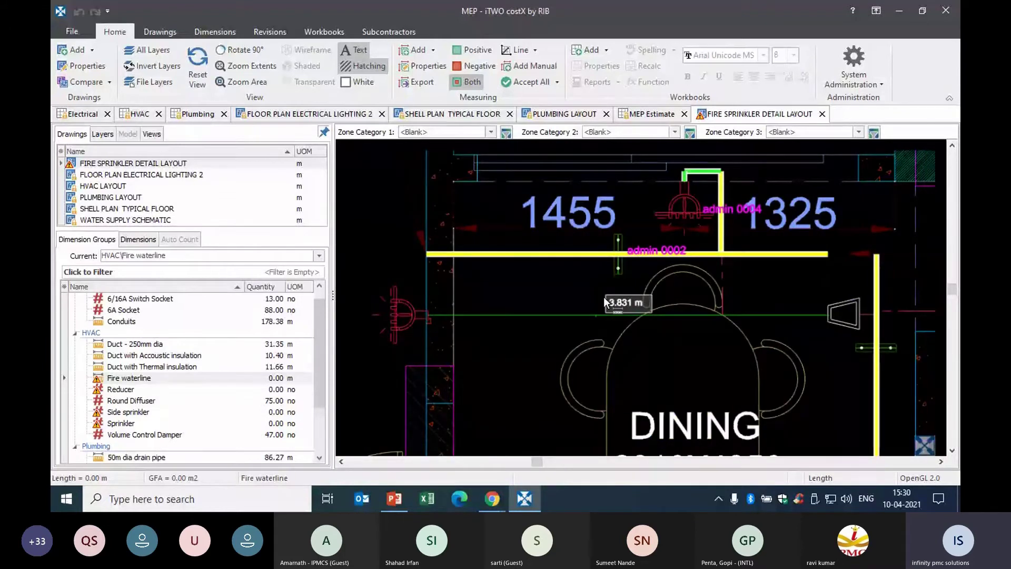
{"action": "scroll", "coordinate": [604, 296], "scroll_direction": "down", "scroll_amount": 5}
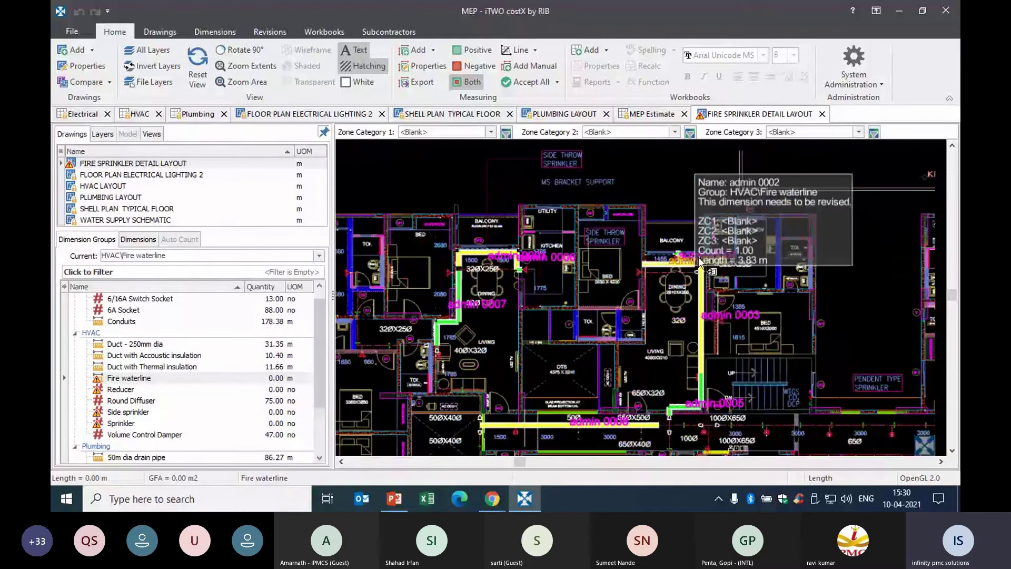
{"action": "scroll", "coordinate": [465, 279], "scroll_direction": "up", "scroll_amount": 5}
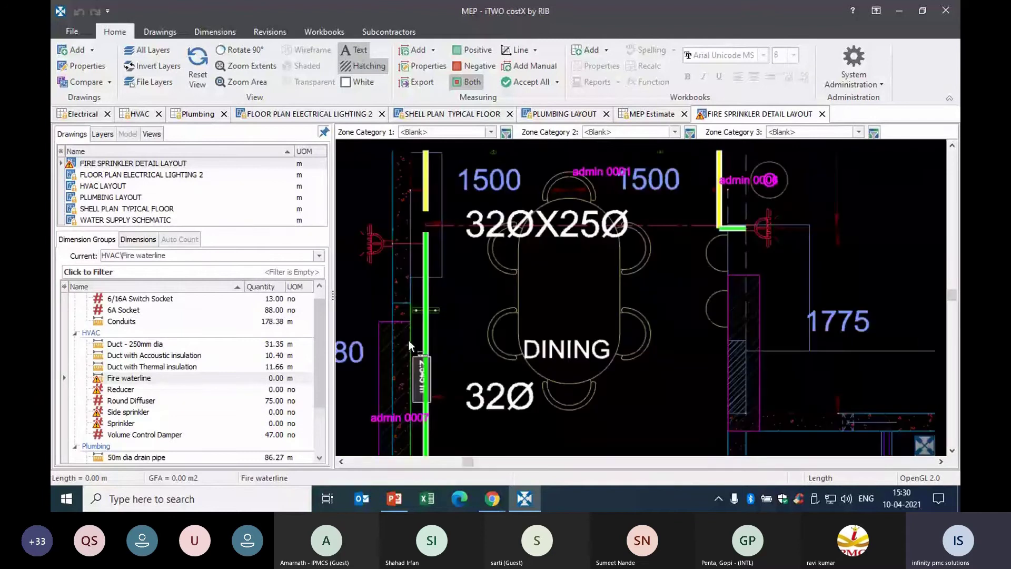
{"action": "scroll", "coordinate": [408, 340], "scroll_direction": "down", "scroll_amount": 2}
{"action": "scroll", "coordinate": [490, 233], "scroll_direction": "up", "scroll_amount": 2}
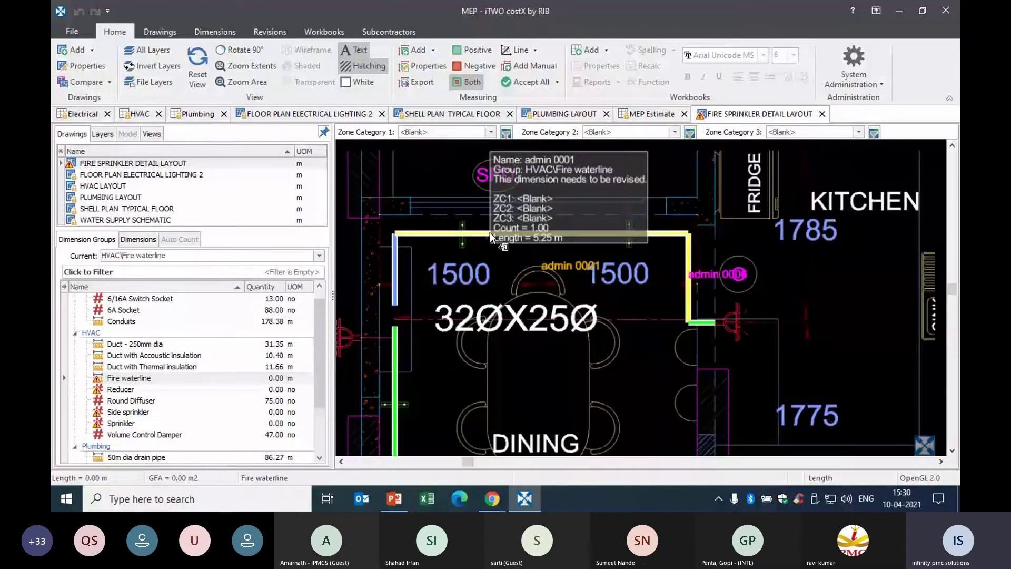
{"action": "scroll", "coordinate": [446, 339], "scroll_direction": "up", "scroll_amount": 1}
{"action": "scroll", "coordinate": [447, 340], "scroll_direction": "down", "scroll_amount": 5}
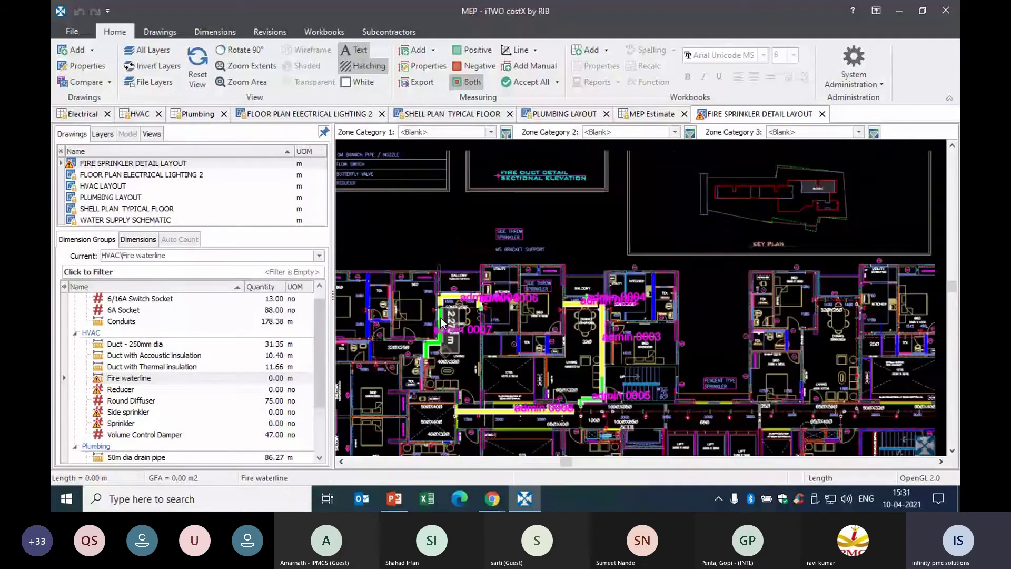
{"action": "scroll", "coordinate": [469, 260], "scroll_direction": "up", "scroll_amount": 4}
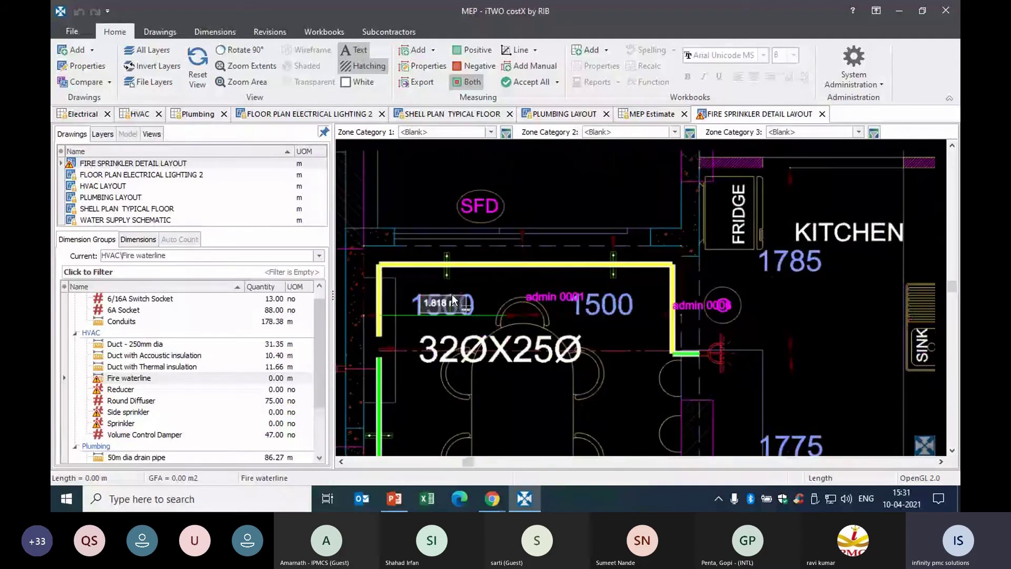
- Delete the 6 invalid Fire waterline dimensions with Delete All Invalid
{"action": "left_click", "coordinate": [260, 32]}
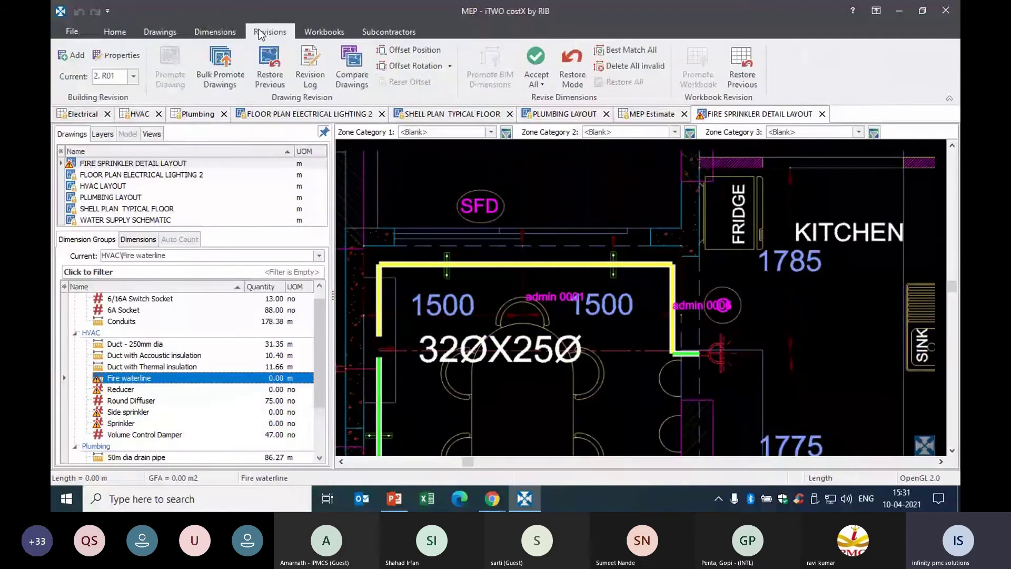
{"action": "left_click", "coordinate": [624, 66]}
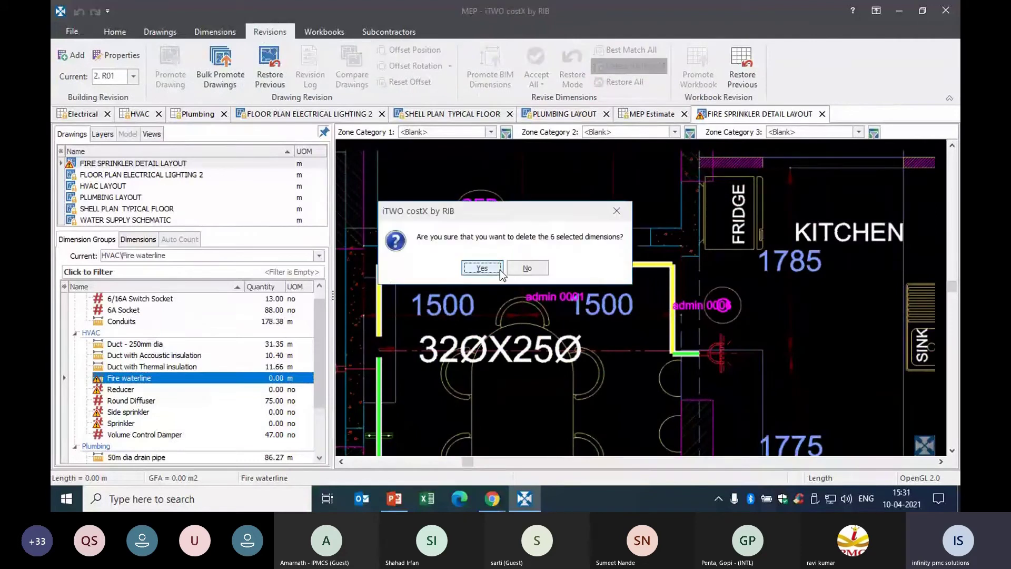
{"action": "left_click", "coordinate": [500, 270]}
- Redraw the Fire waterline runs and accept all dimensions, bringing the total to 29.85 m
{"action": "left_click", "coordinate": [613, 349]}
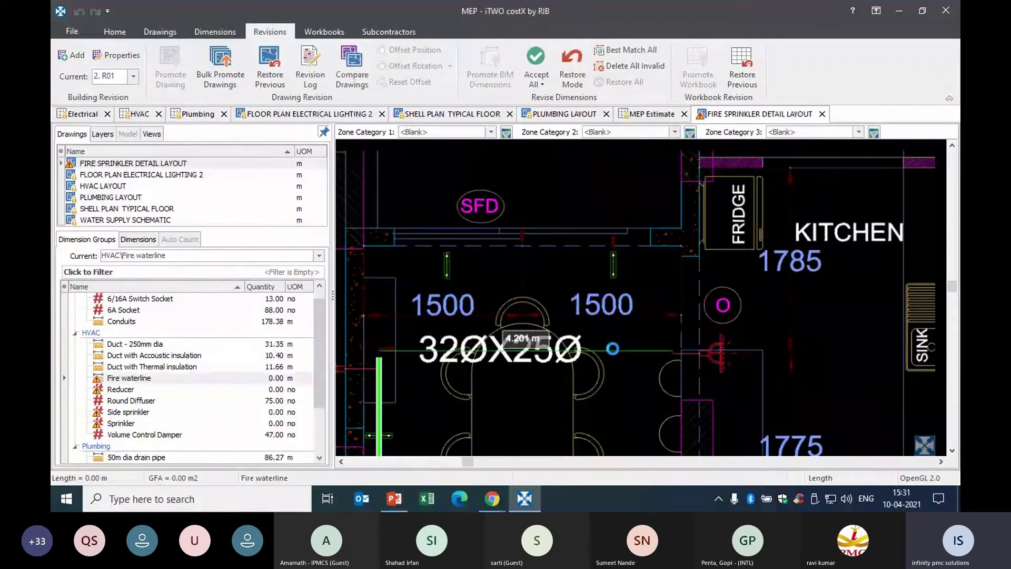
{"action": "scroll", "coordinate": [472, 254], "scroll_direction": "down", "scroll_amount": 5}
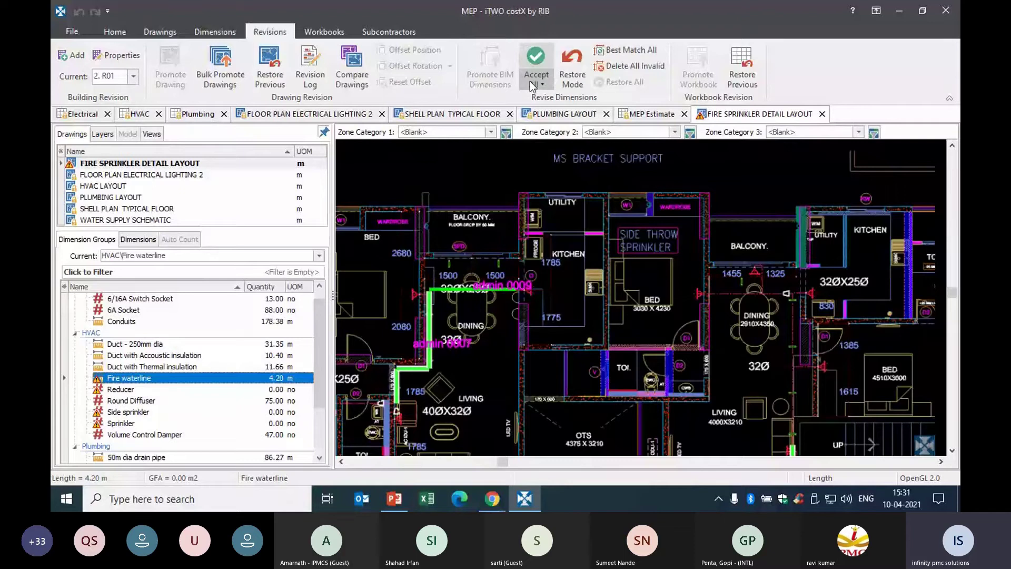
{"action": "left_click", "coordinate": [531, 81]}
{"action": "left_click", "coordinate": [546, 118]}
{"action": "scroll", "coordinate": [685, 263], "scroll_direction": "up", "scroll_amount": 3}
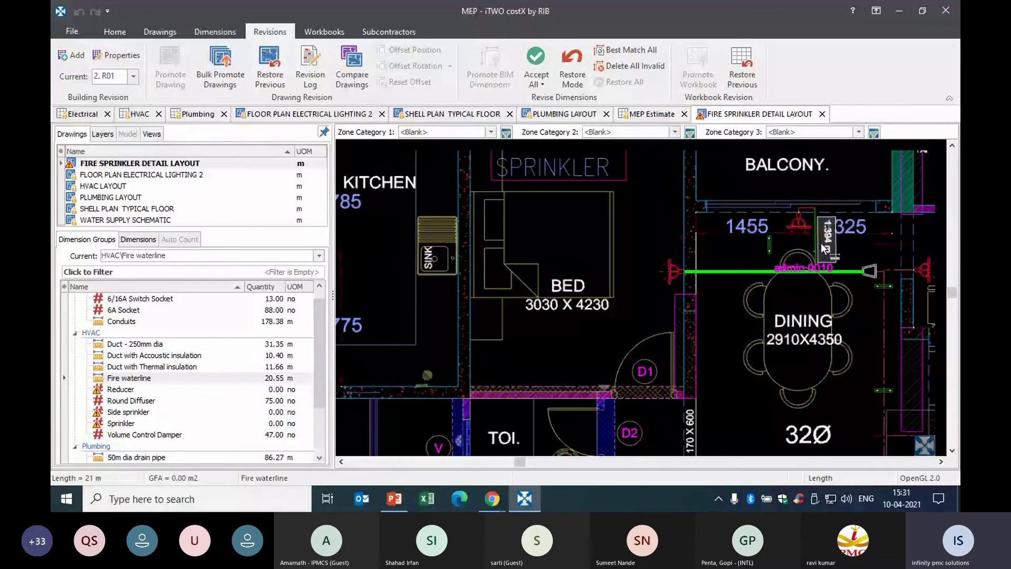
{"action": "scroll", "coordinate": [705, 216], "scroll_direction": "down", "scroll_amount": 2}
{"action": "scroll", "coordinate": [805, 273], "scroll_direction": "up", "scroll_amount": 2}
{"action": "double_click", "coordinate": [805, 272]}
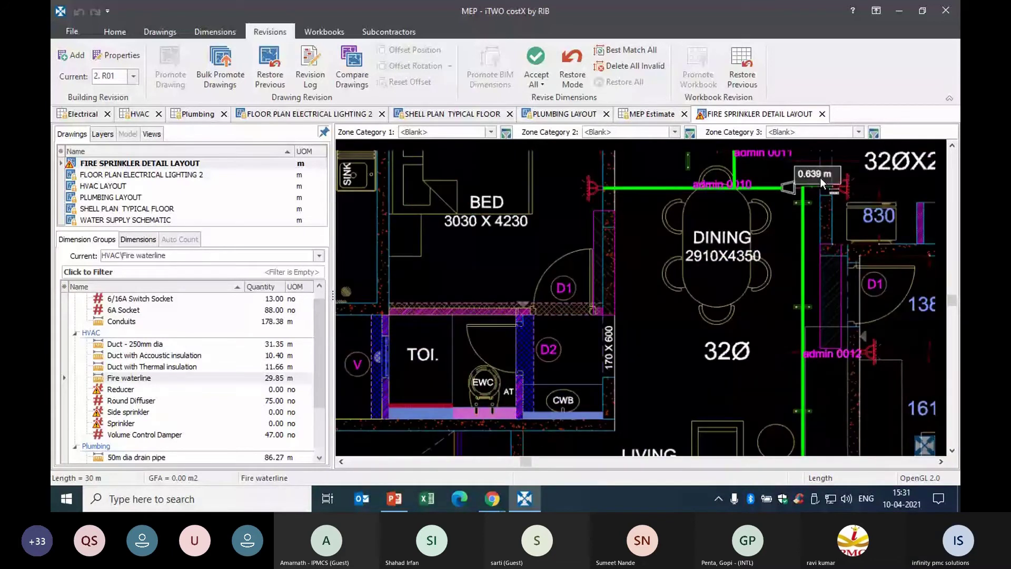
{"action": "key", "text": "Escape"}
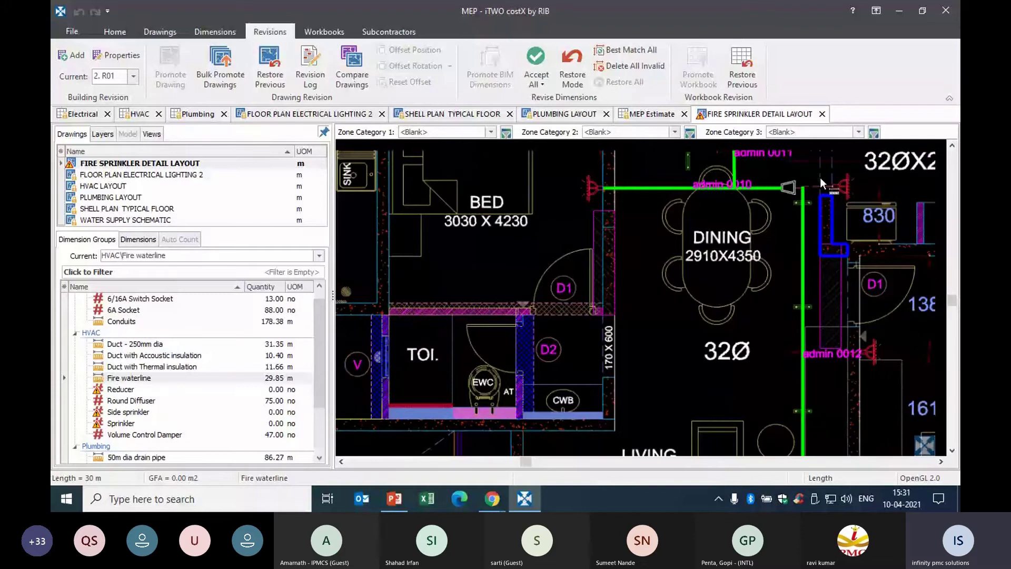
{"action": "scroll", "coordinate": [732, 246], "scroll_direction": "down", "scroll_amount": 4}
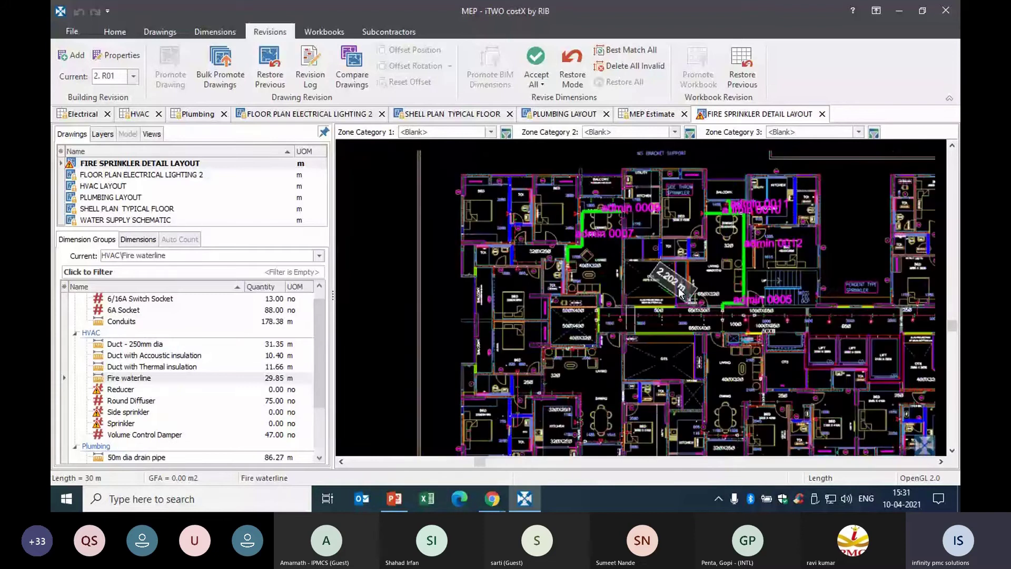
{"action": "left_click", "coordinate": [139, 379]}
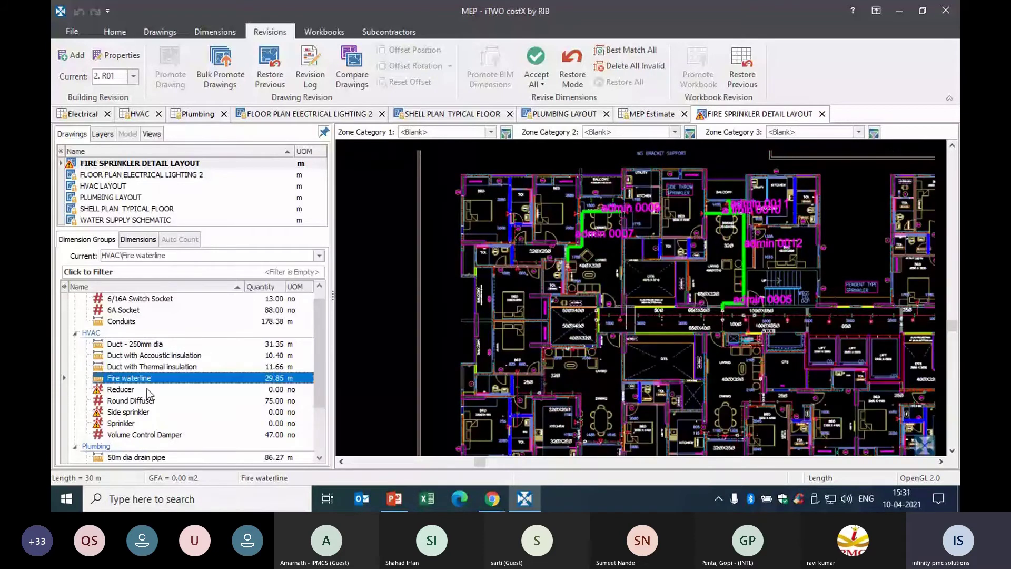
- Accept all Reducer dimensions on the revised drawing
{"action": "left_click", "coordinate": [148, 392]}
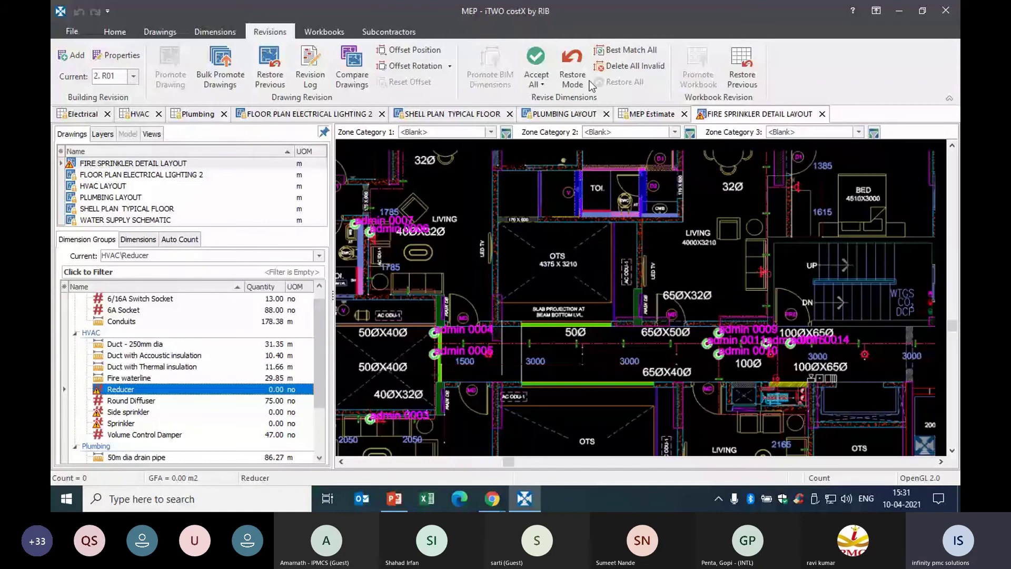
{"action": "scroll", "coordinate": [690, 203], "scroll_direction": "down", "scroll_amount": 4}
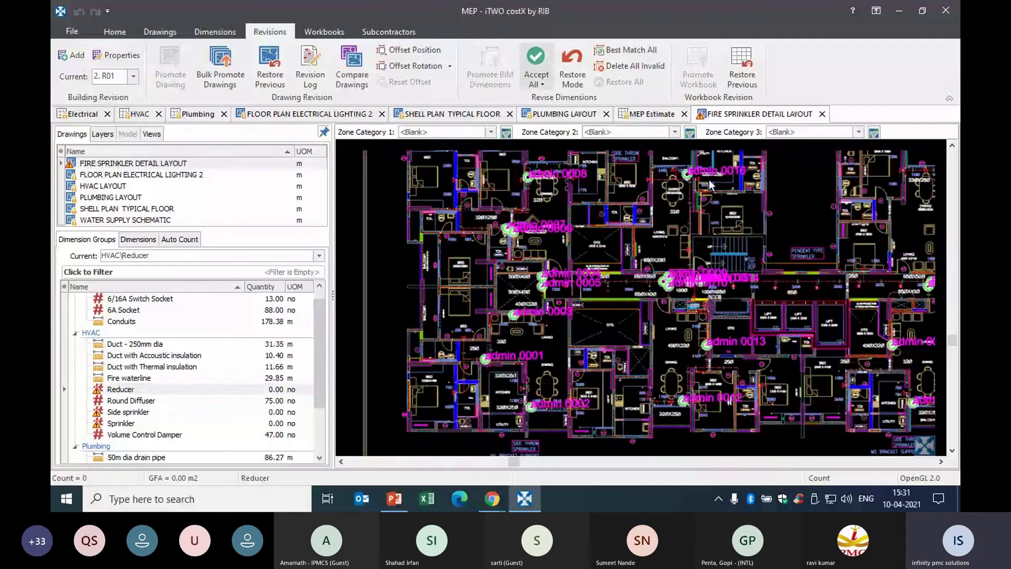
{"action": "scroll", "coordinate": [712, 184], "scroll_direction": "up", "scroll_amount": 3}
{"action": "left_click", "coordinate": [537, 79]}
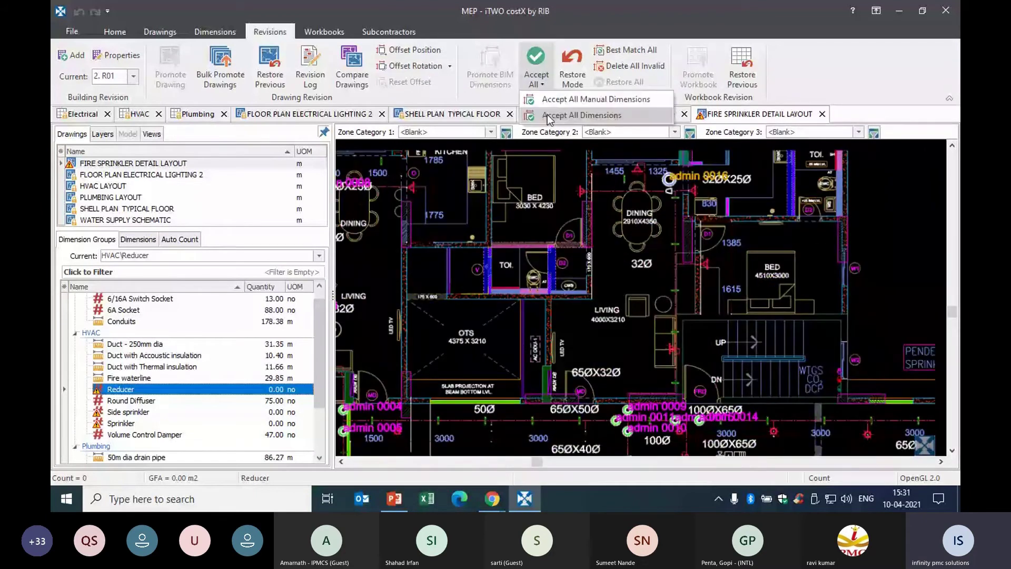
{"action": "left_click", "coordinate": [547, 111]}
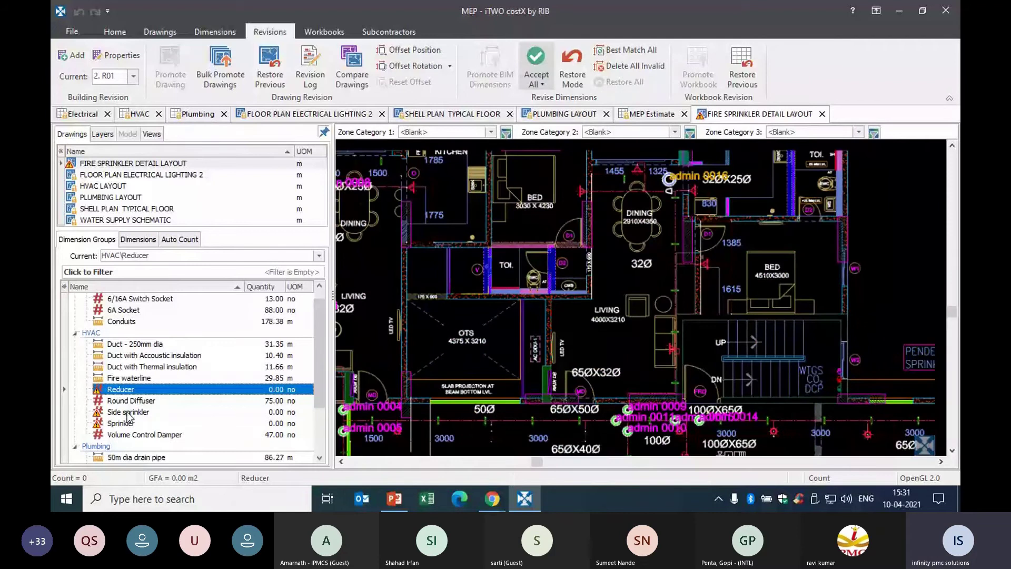
- Delete the obsolete Side sprinkler count, leaving Side sprinkler at 43
{"action": "left_click", "coordinate": [128, 413]}
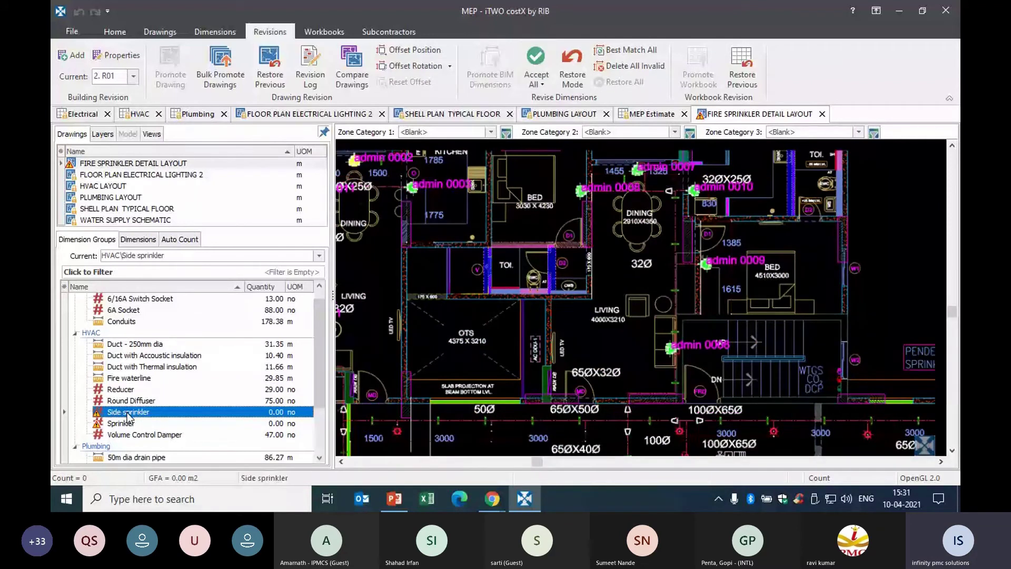
{"action": "scroll", "coordinate": [495, 236], "scroll_direction": "down", "scroll_amount": 5}
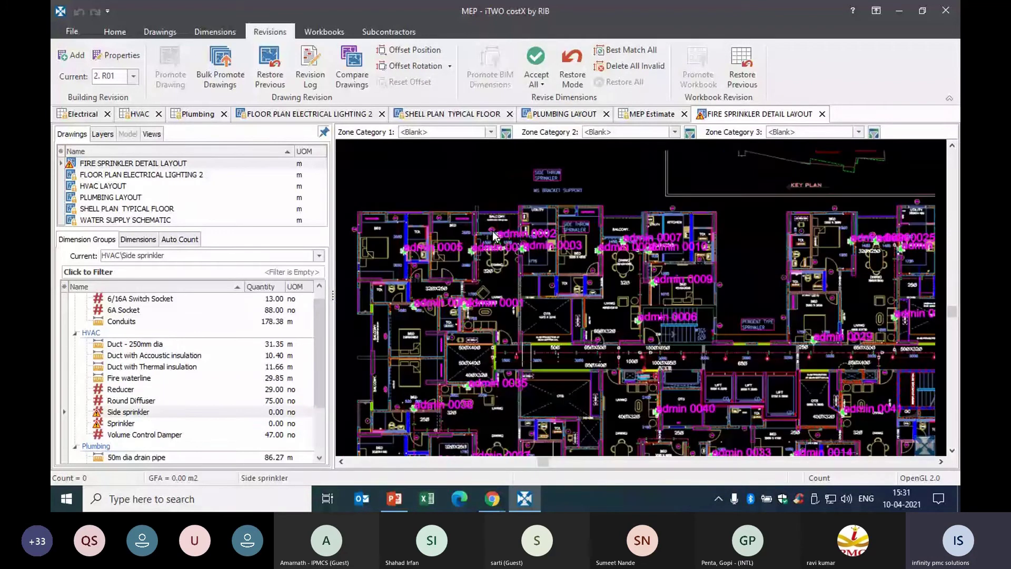
{"action": "scroll", "coordinate": [495, 236], "scroll_direction": "up", "scroll_amount": 6}
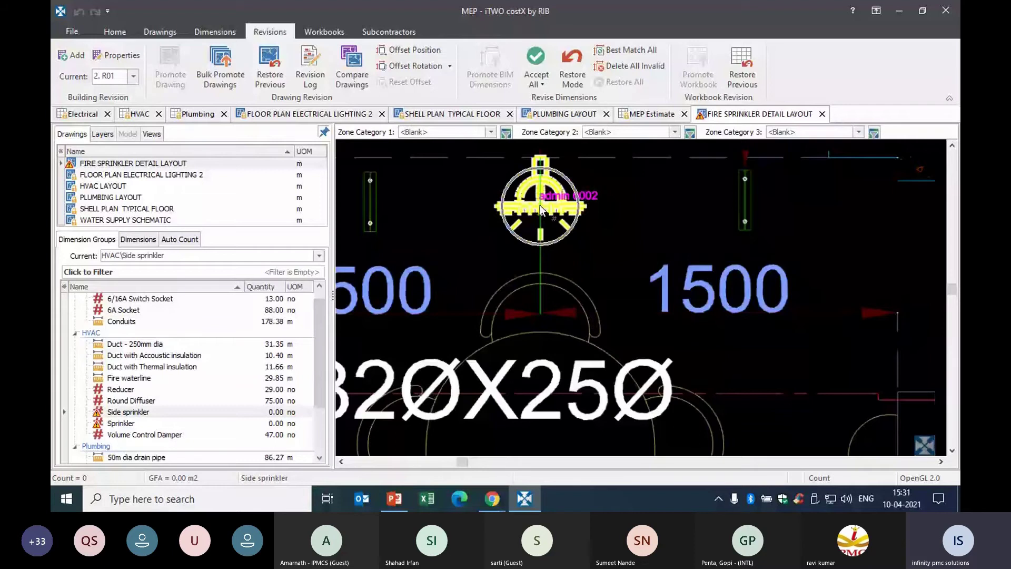
{"action": "scroll", "coordinate": [540, 205], "scroll_direction": "down", "scroll_amount": 5}
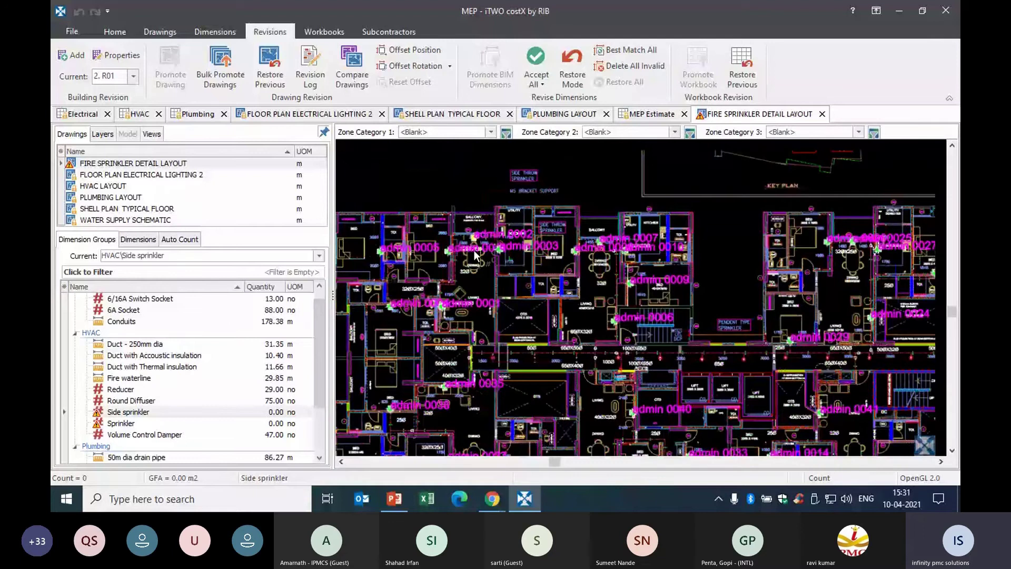
{"action": "scroll", "coordinate": [587, 254], "scroll_direction": "up", "scroll_amount": 6}
{"action": "scroll", "coordinate": [535, 267], "scroll_direction": "down", "scroll_amount": 2}
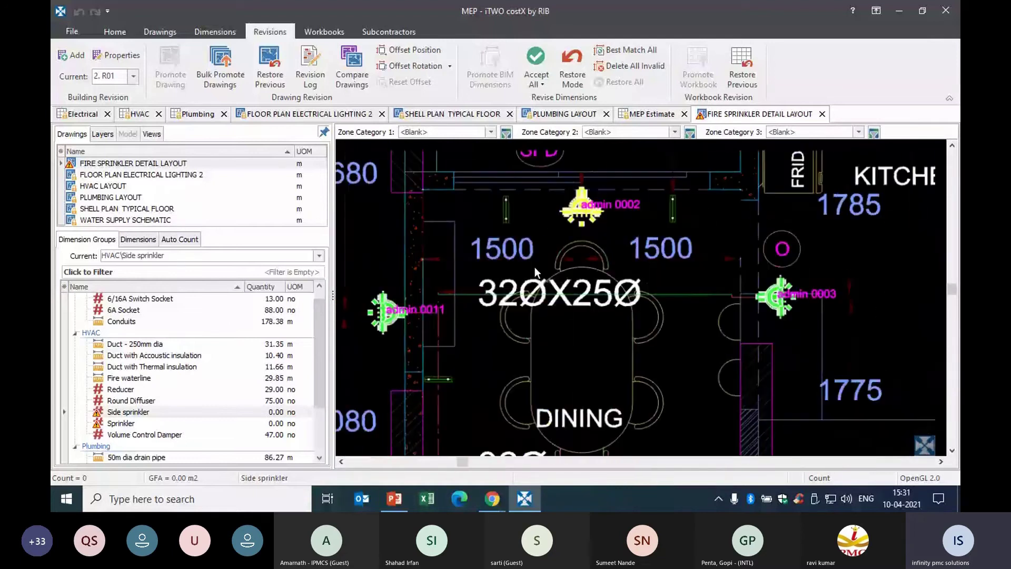
{"action": "scroll", "coordinate": [610, 181], "scroll_direction": "up", "scroll_amount": 2}
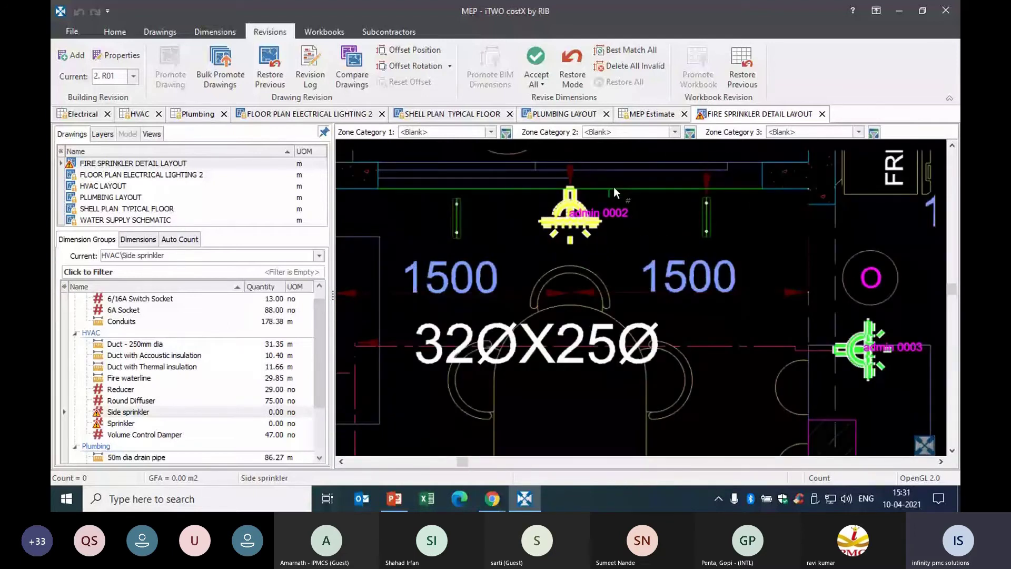
{"action": "left_click", "coordinate": [630, 66]}
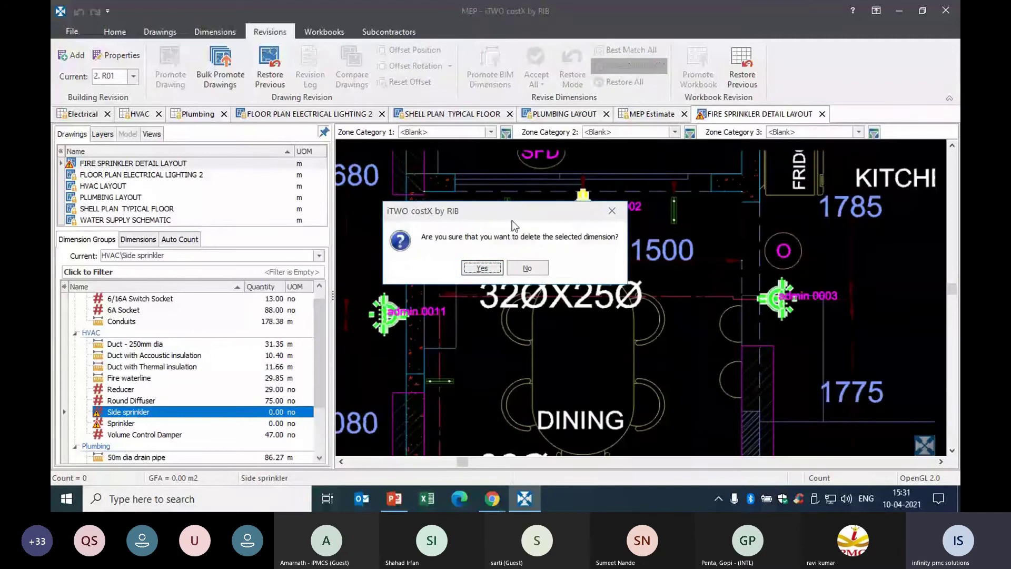
{"action": "left_click", "coordinate": [485, 268]}
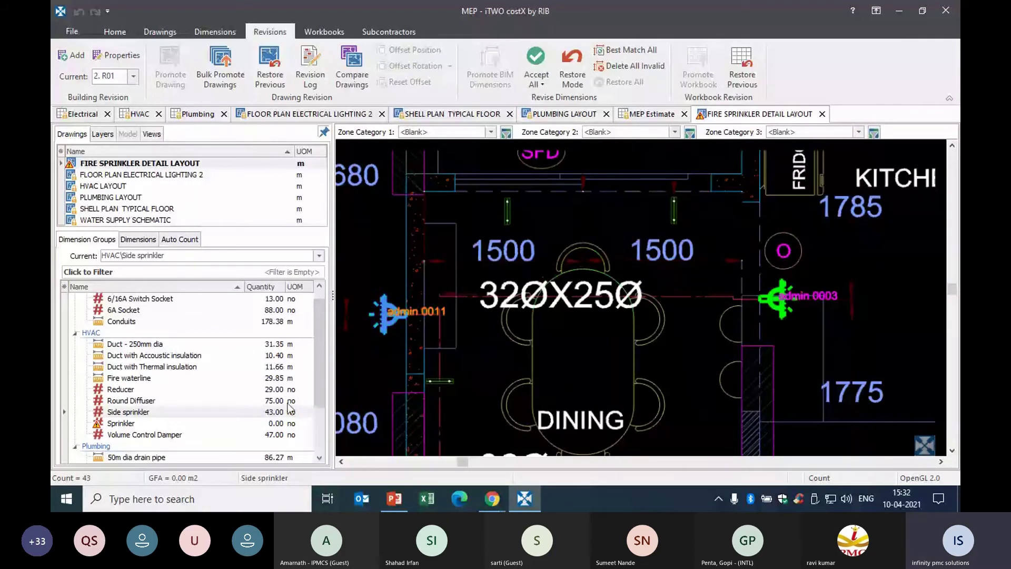
- Select the Sprinkler group to confirm its count of 11
{"action": "left_click", "coordinate": [121, 423]}
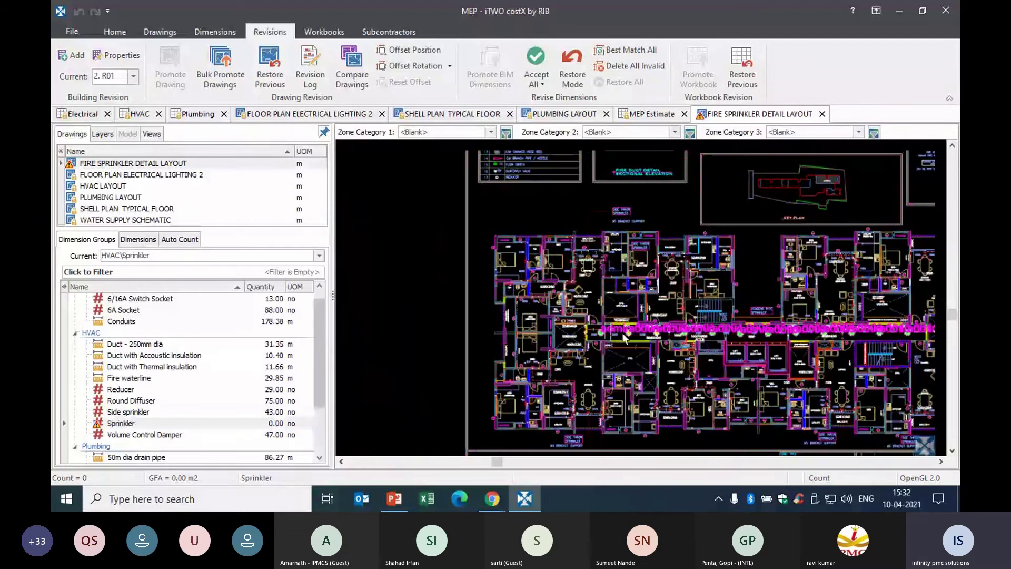
{"action": "scroll", "coordinate": [648, 286], "scroll_direction": "up", "scroll_amount": 5}
{"action": "scroll", "coordinate": [648, 285], "scroll_direction": "down", "scroll_amount": 1}
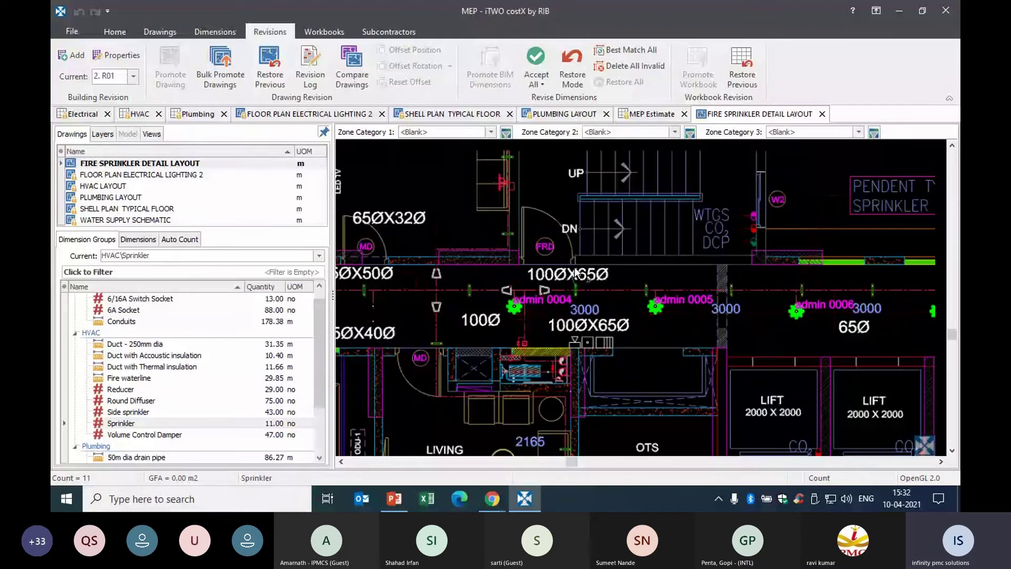
{"action": "left_click", "coordinate": [253, 423]}
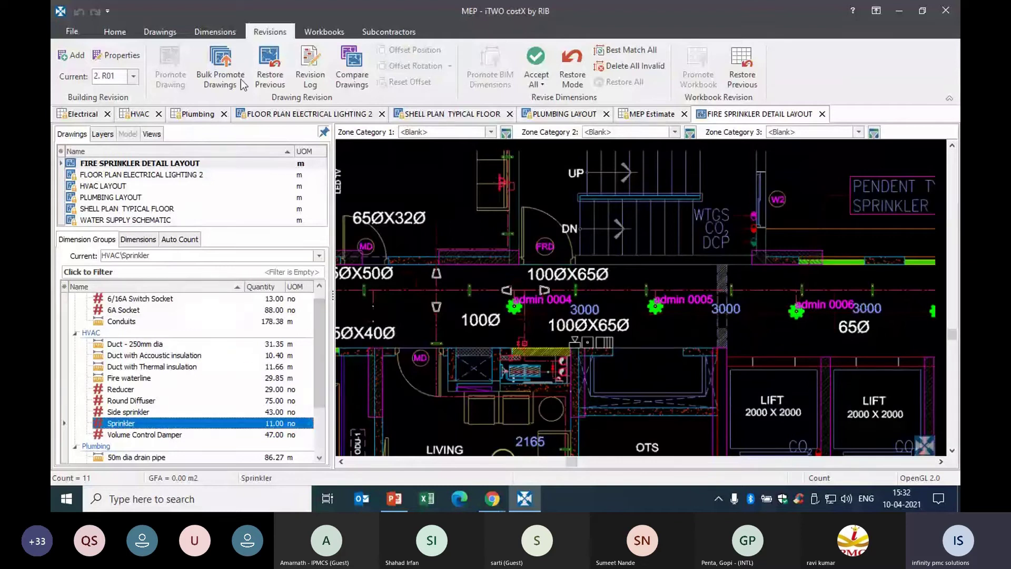
- Filter the Revision Log to Changed entries and review the Side sprinkler, Sprinkler and Fire waterline changes
{"action": "left_click", "coordinate": [306, 77]}
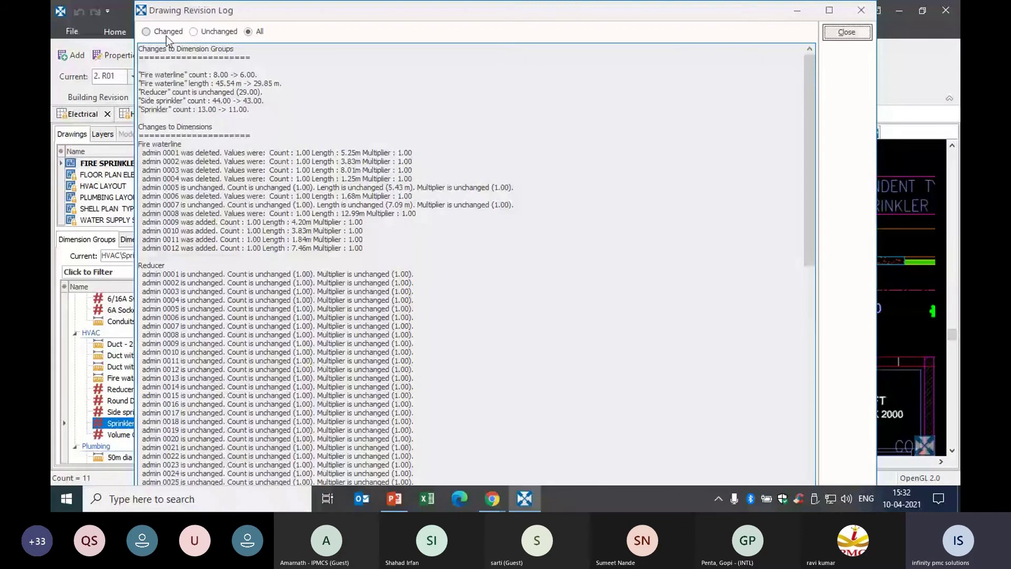
{"action": "left_click", "coordinate": [166, 34]}
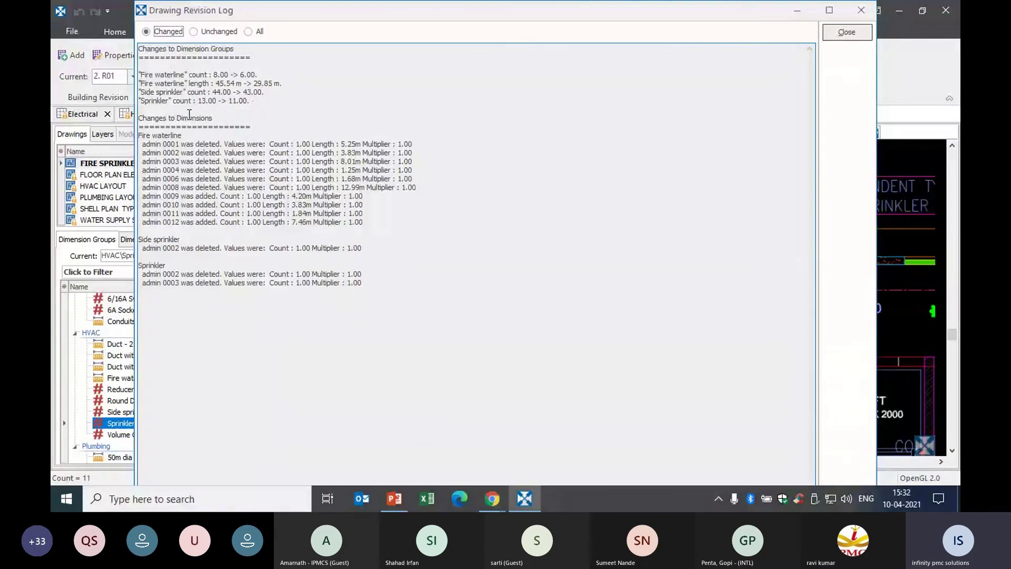
{"action": "left_click_drag", "start_coordinate": [139, 74], "coordinate": [167, 102]}
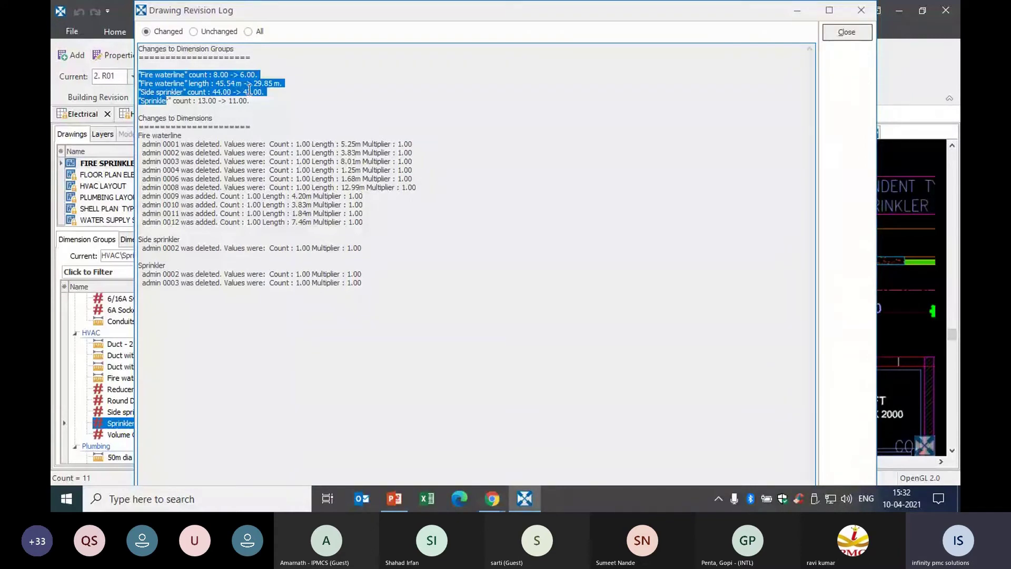
{"action": "left_click", "coordinate": [215, 111]}
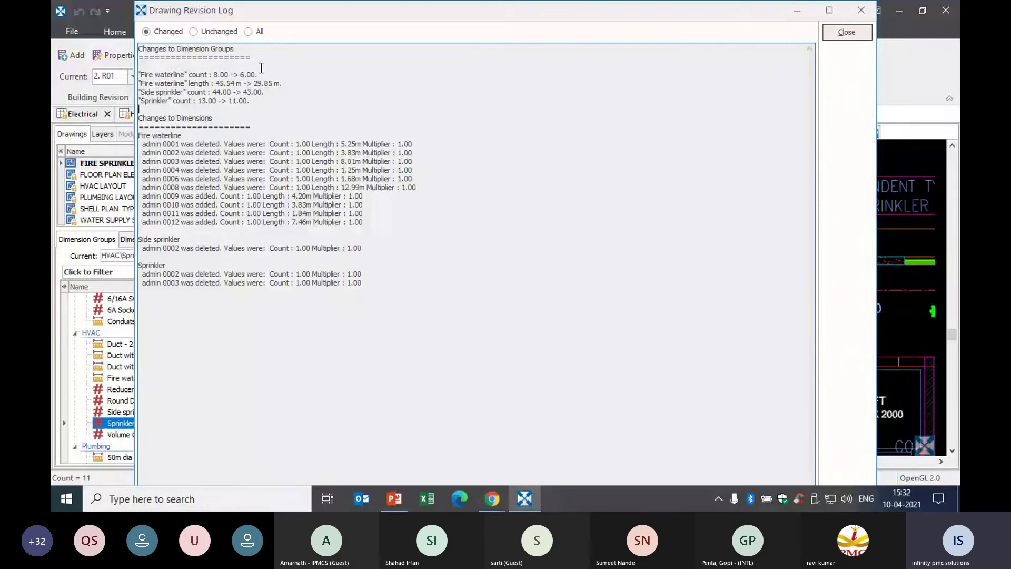
{"action": "left_click_drag", "start_coordinate": [261, 67], "coordinate": [170, 102]}
{"action": "left_click", "coordinate": [268, 95]}
- Promote the HVAC workbook to the current revision R01
{"action": "left_click", "coordinate": [846, 32]}
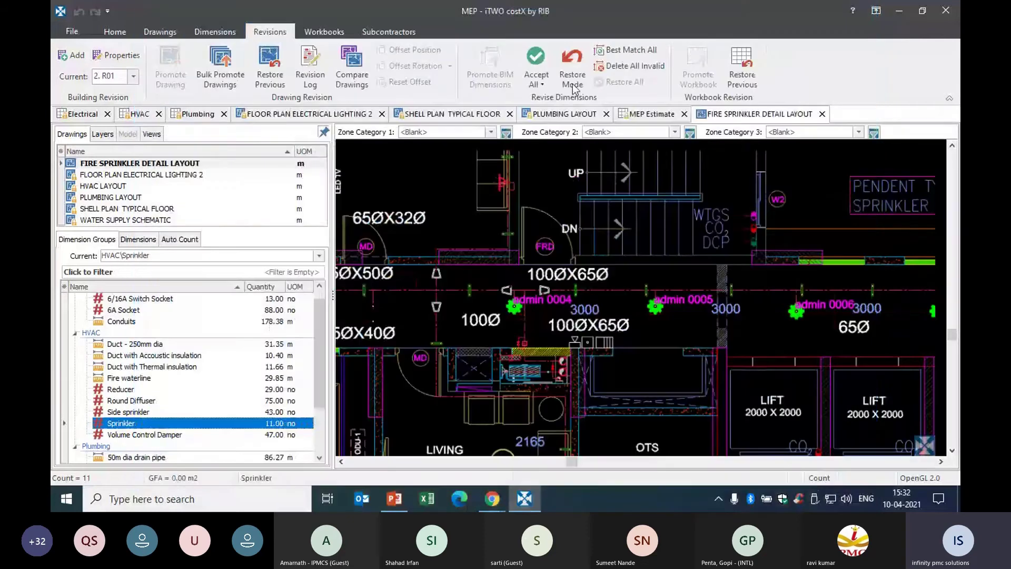
{"action": "left_click", "coordinate": [144, 120]}
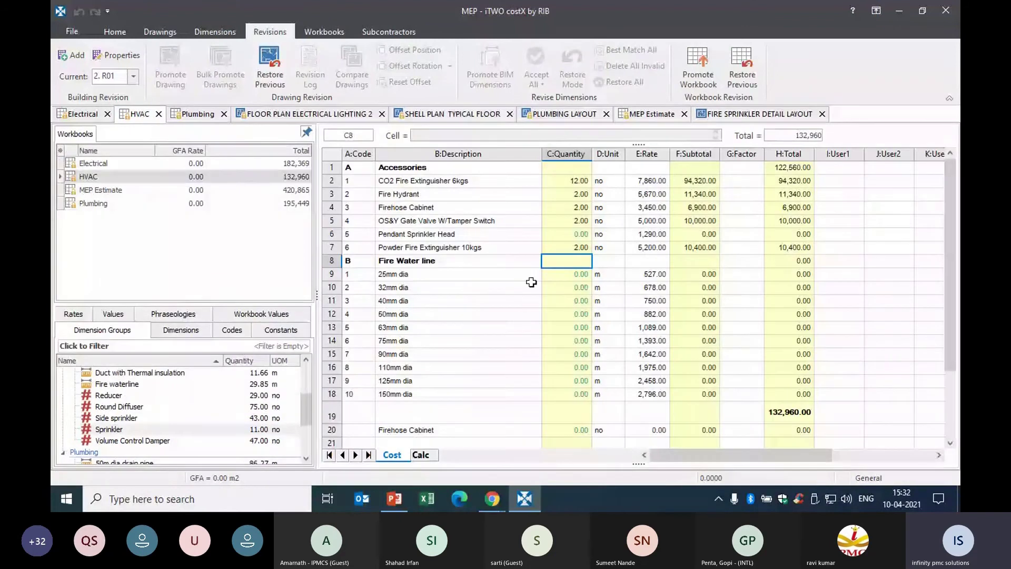
{"action": "left_click", "coordinate": [694, 77]}
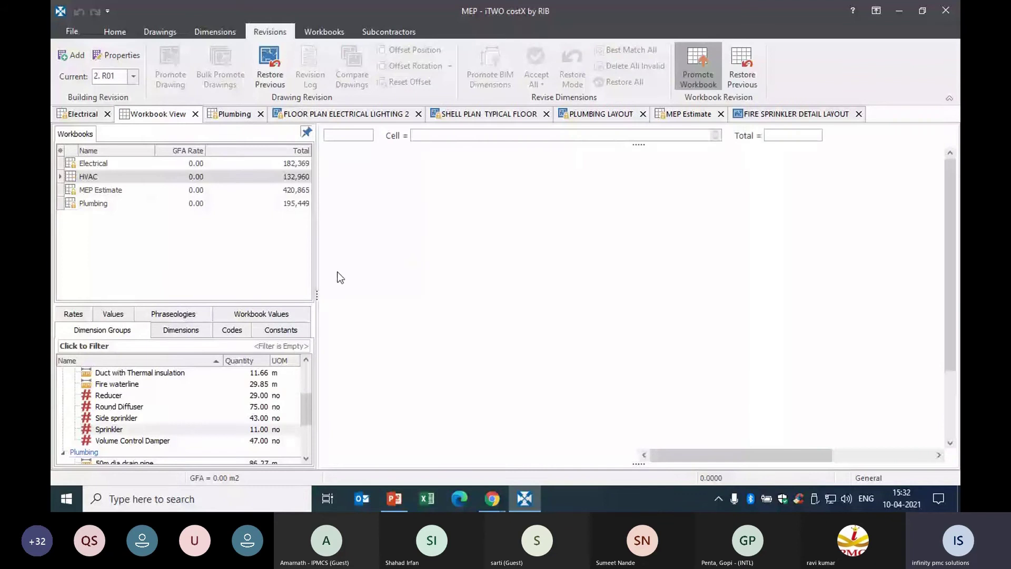
{"action": "left_click", "coordinate": [692, 199]}
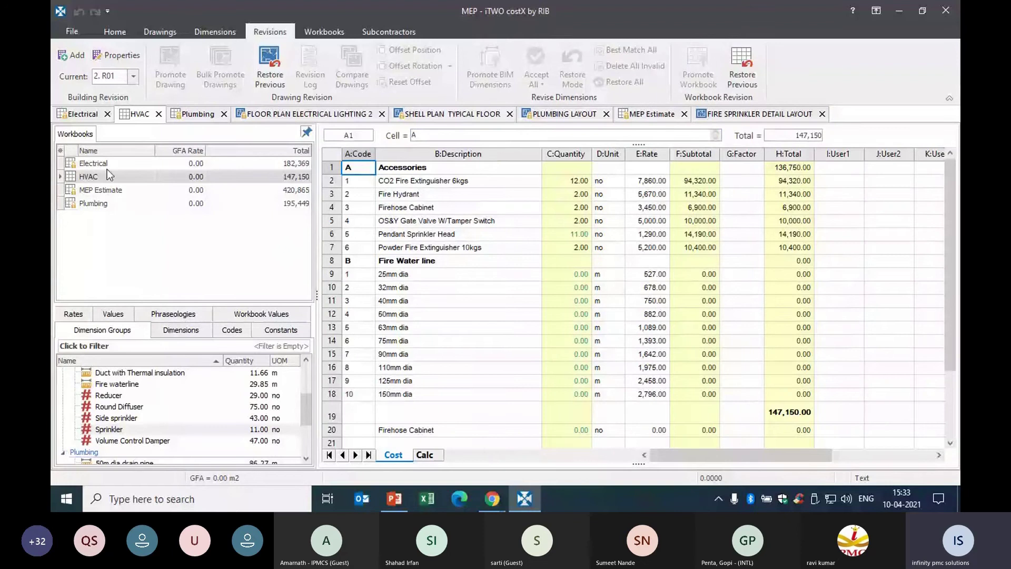
- Open MEP Estimate and confirm 2. R01 stays the current building revision
{"action": "double_click", "coordinate": [127, 191]}
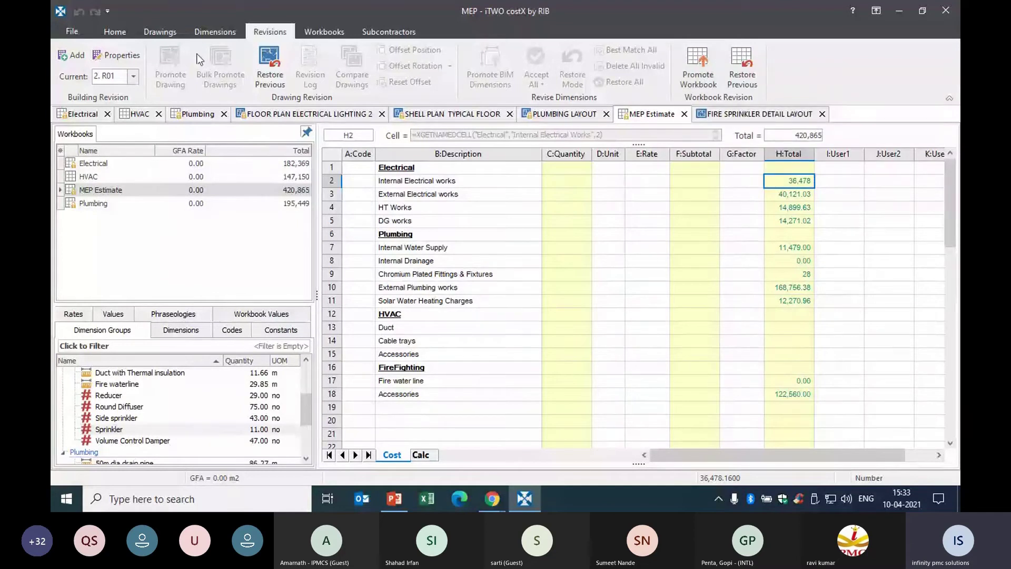
{"action": "left_click", "coordinate": [135, 75]}
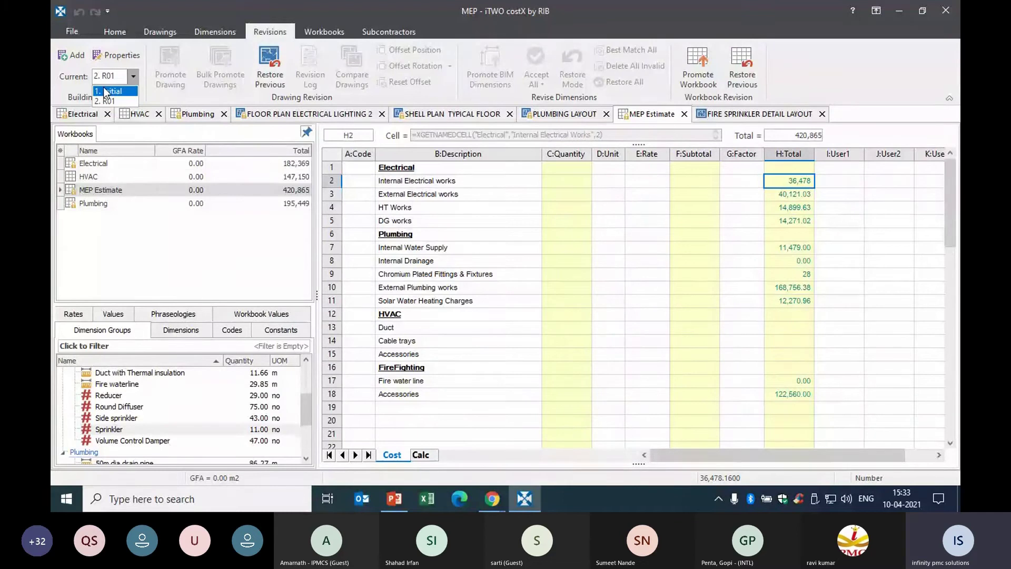
{"action": "left_click", "coordinate": [213, 262]}
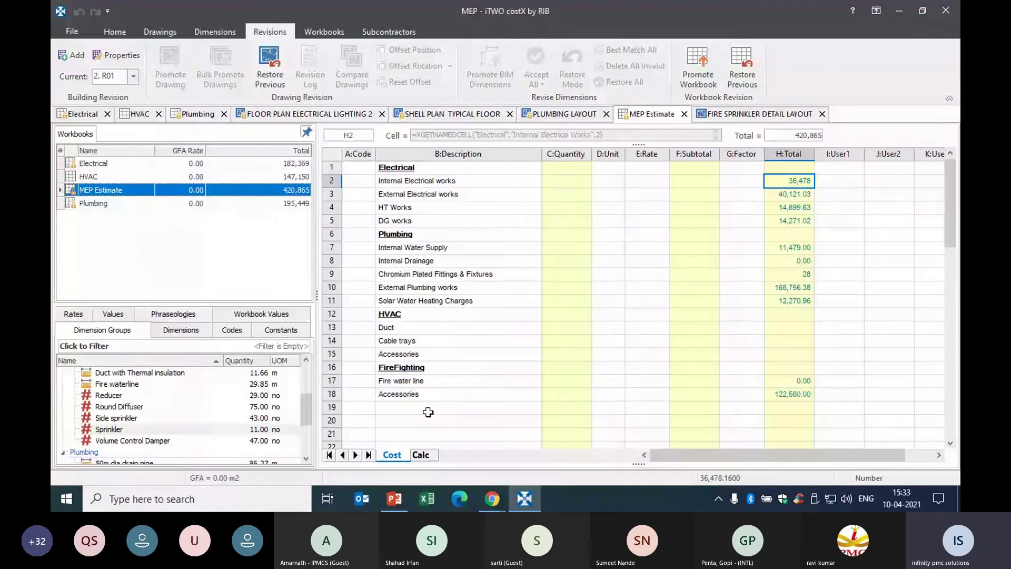
{"action": "key", "text": "alt+Tab"}
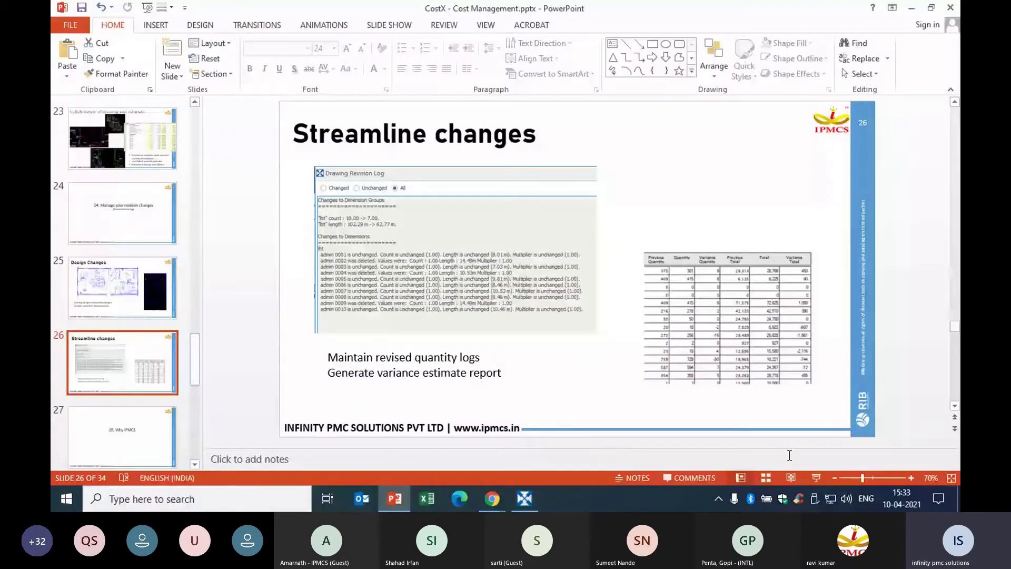
- Start the slide show at 'Streamline changes' and advance through '05. Why IPMCS' to 'IPMCS for iTWO costX'
{"action": "left_click", "coordinate": [820, 476]}
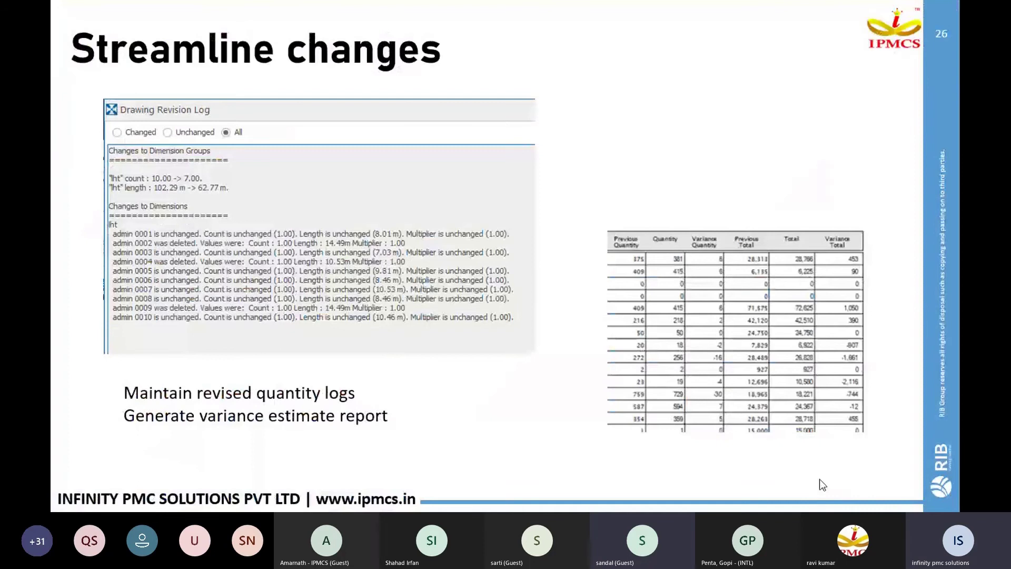
{"action": "left_click", "coordinate": [820, 478]}
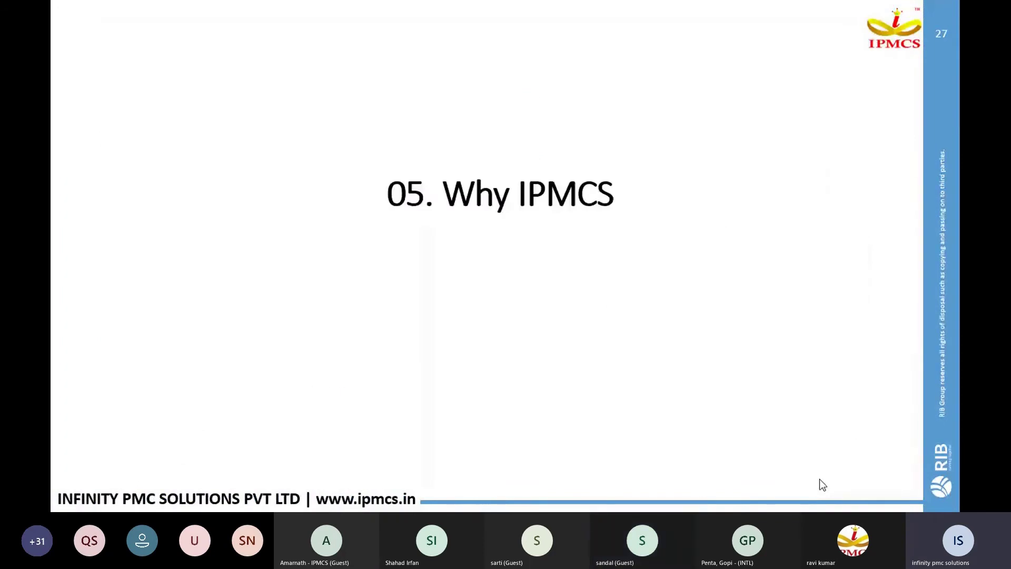
{"action": "left_click", "coordinate": [819, 479]}
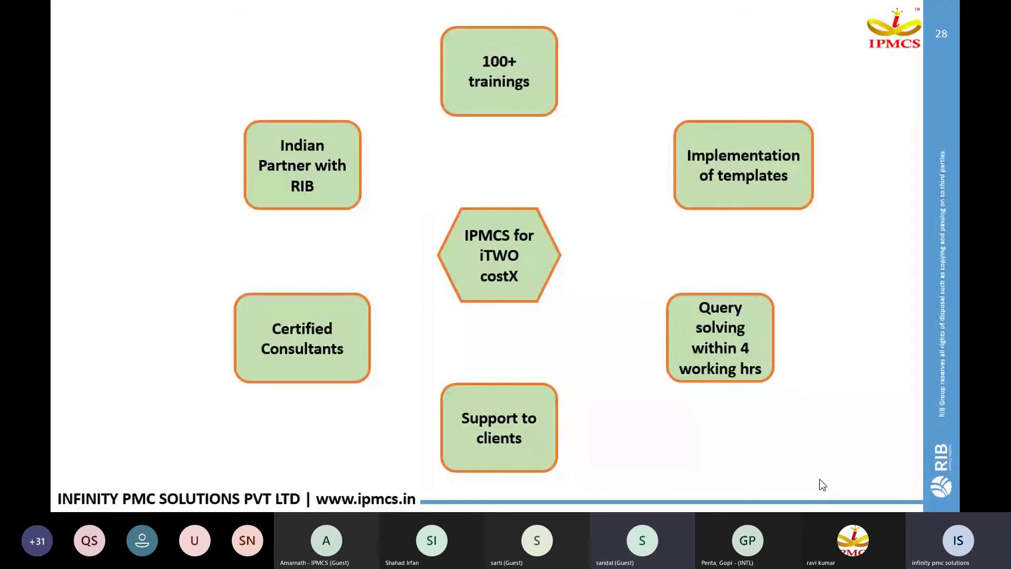